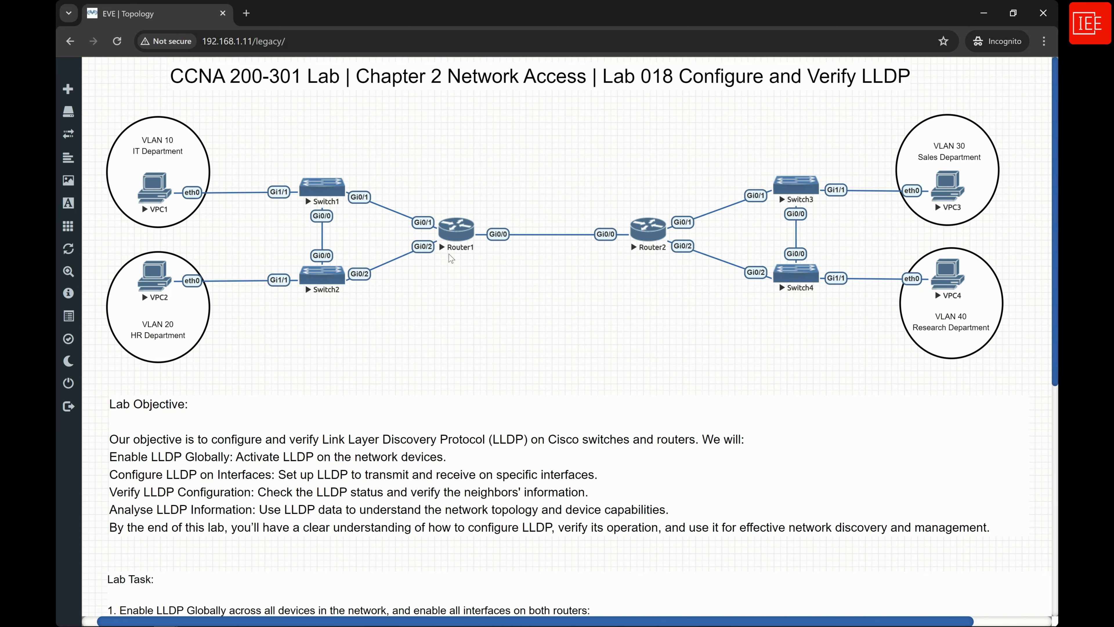
Open the console of Switch1 from the topology and enter privileged EXEC mode.
scroll(438, 258, "right", 2)
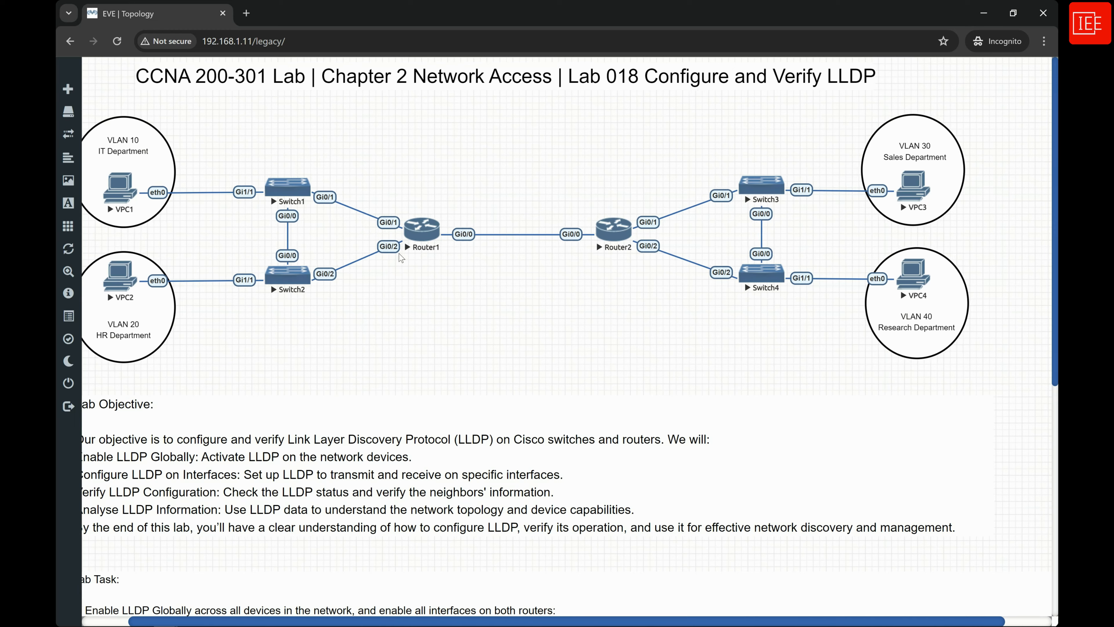
scroll(302, 304, "left", 2)
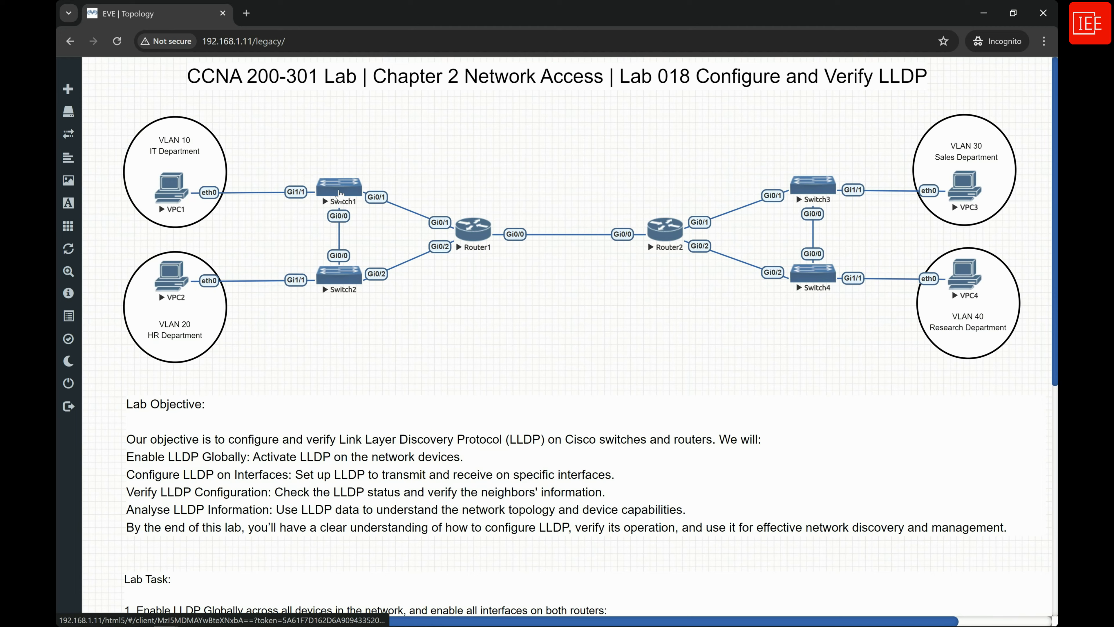
left_click(340, 191)
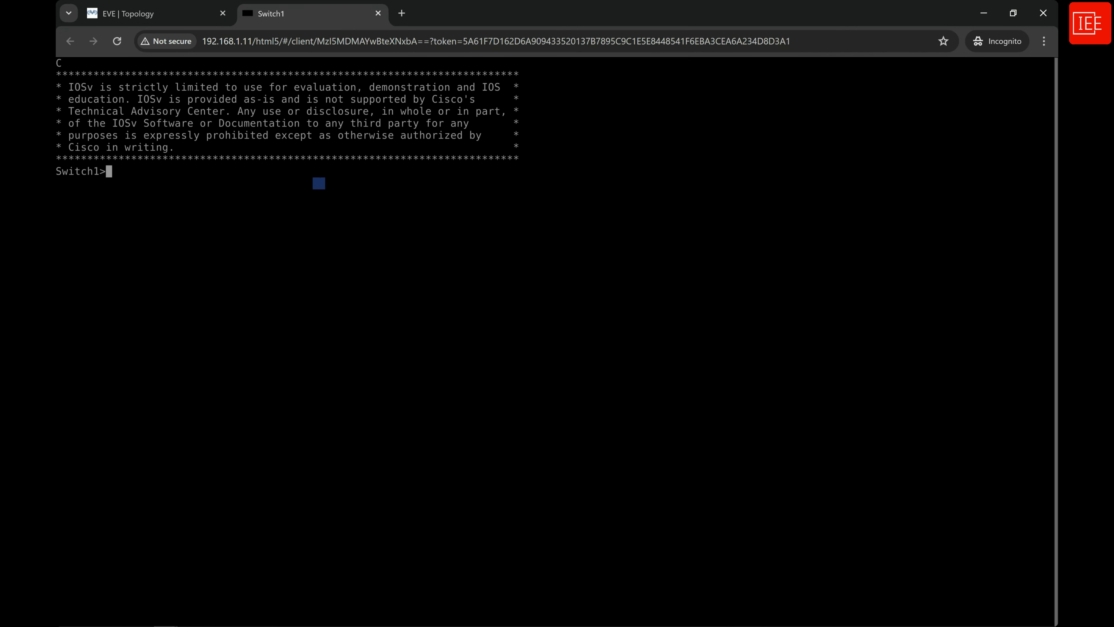
type("en")
key("Return")
Check Switch1's LLDP neighbours with show lldp neighbors.
type("sh")
key("Tab")
type("ll")
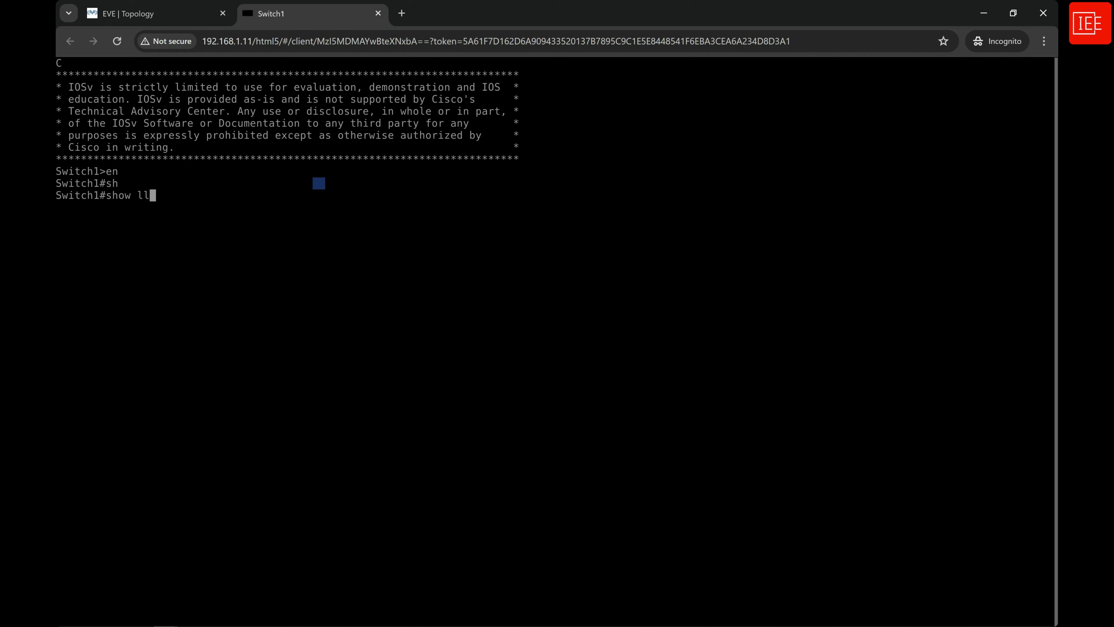
key("Tab")
type("d")
key("Tab")
type("nei")
key("Tab")
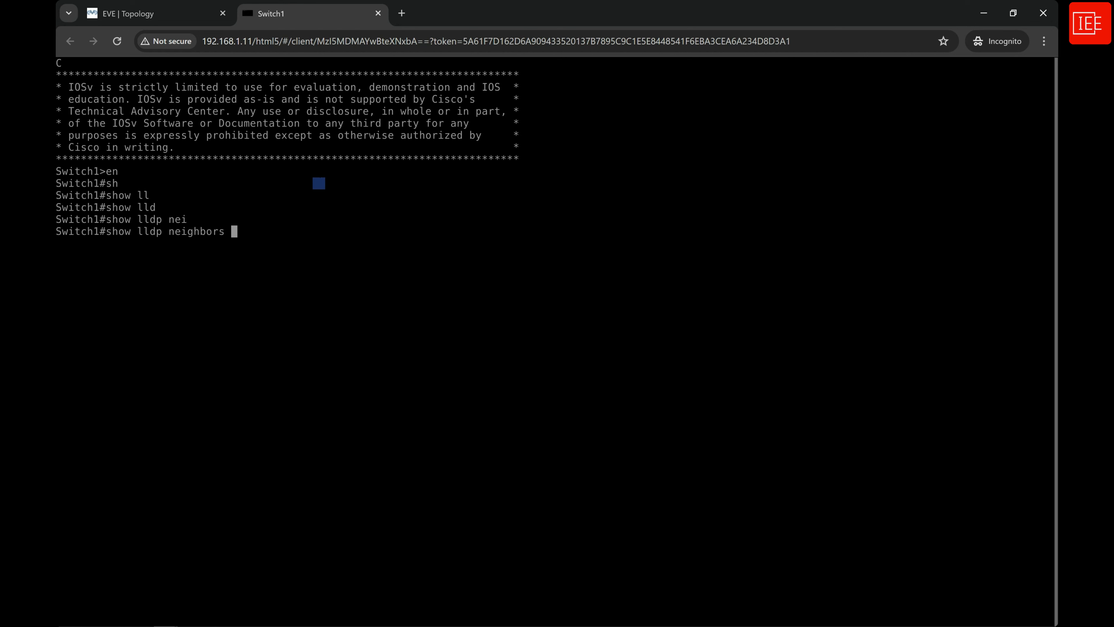
key("Return")
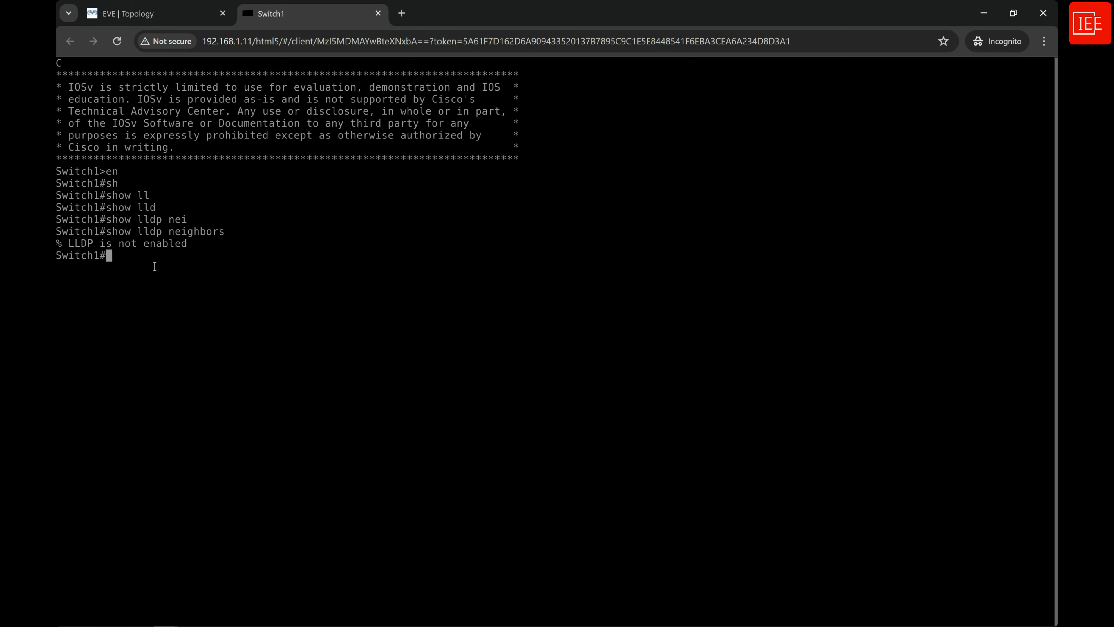
Open the console of Router1 from the topology and enter privileged EXEC mode.
left_click(171, 18)
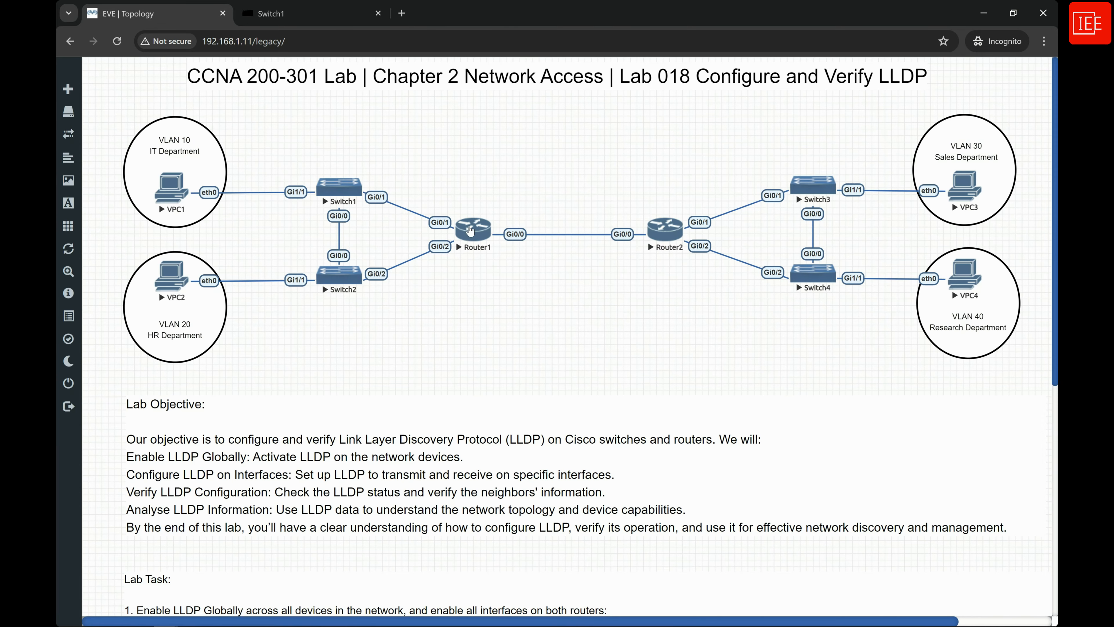
left_click(473, 231)
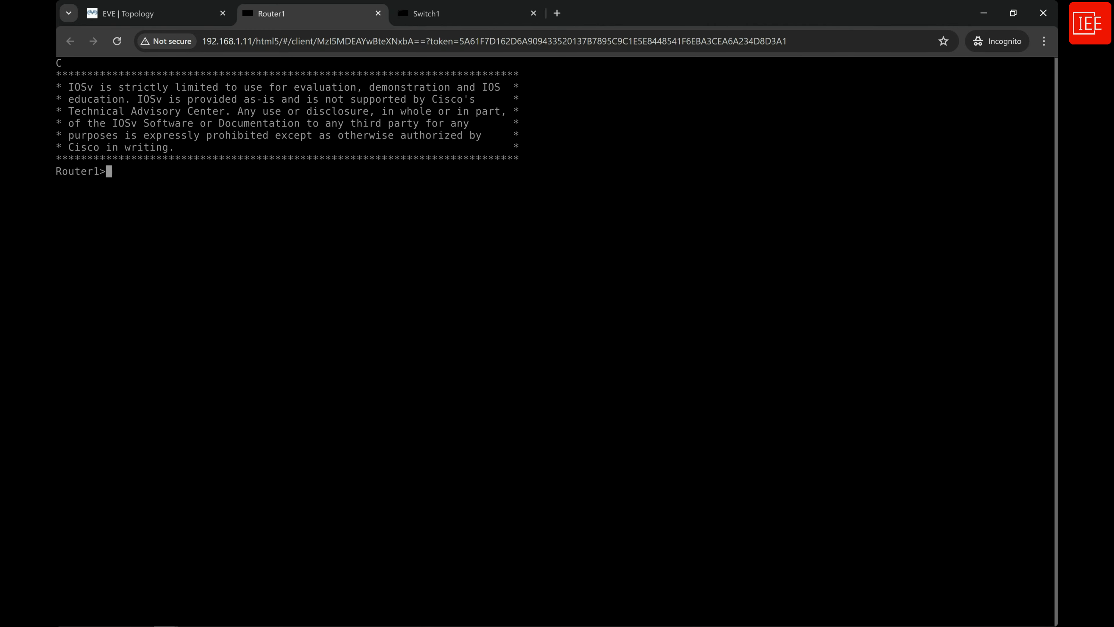
type("en")
key("Return")
key("Return")
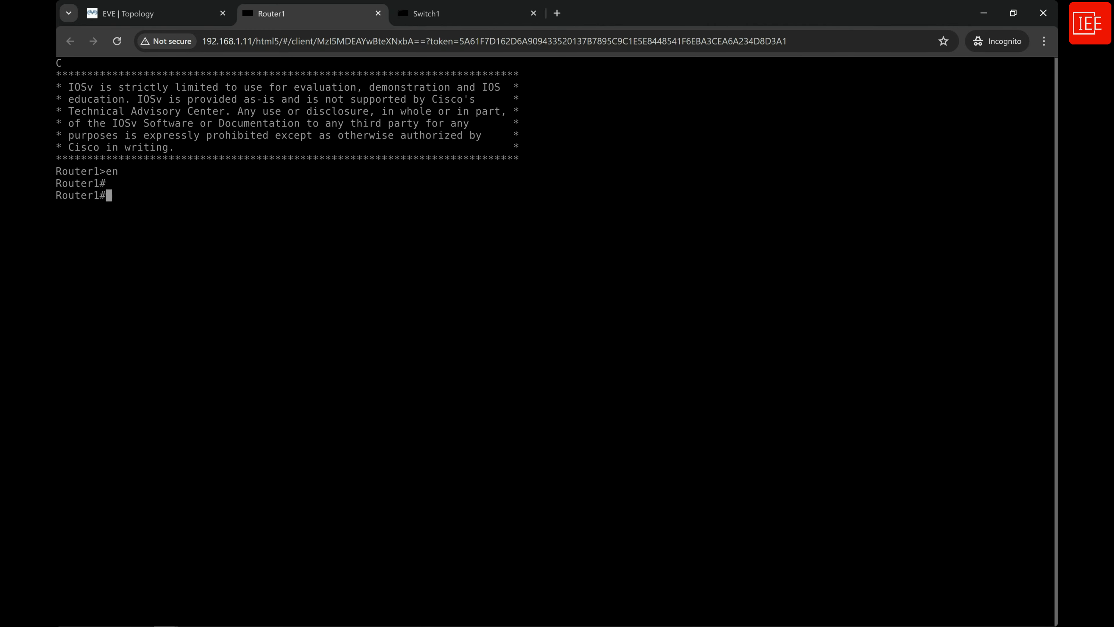
Check Router1's LLDP neighbours with show lldp neighbors.
type("sh")
key("Tab")
type("ldd")
key("Tab")
key("BackSpace")
key("BackSpace")
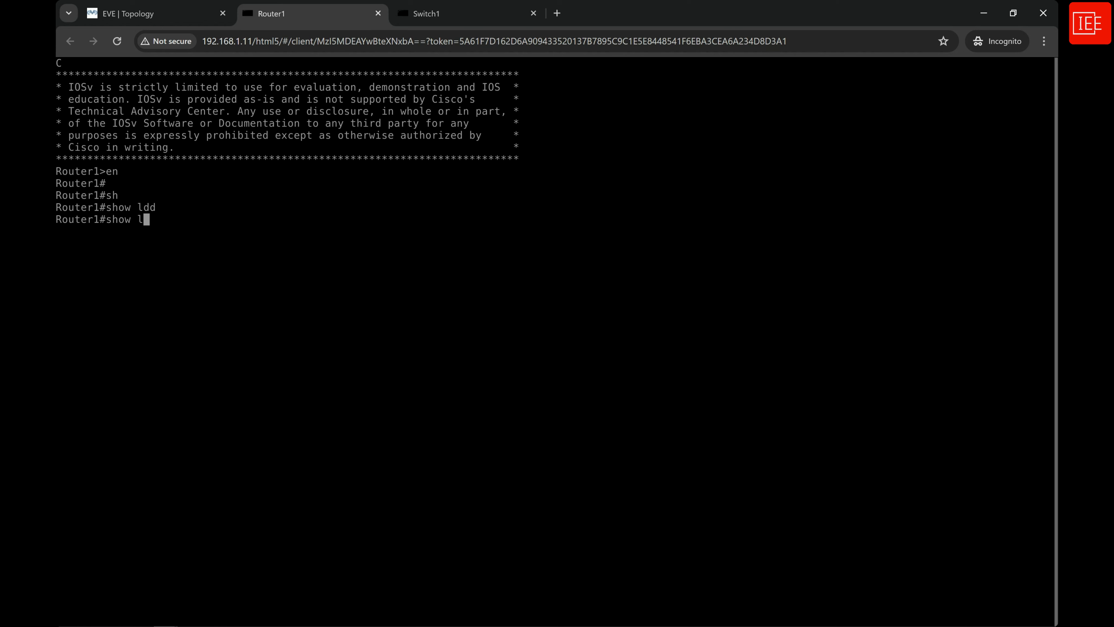
type("ll")
key("Tab")
key("Tab")
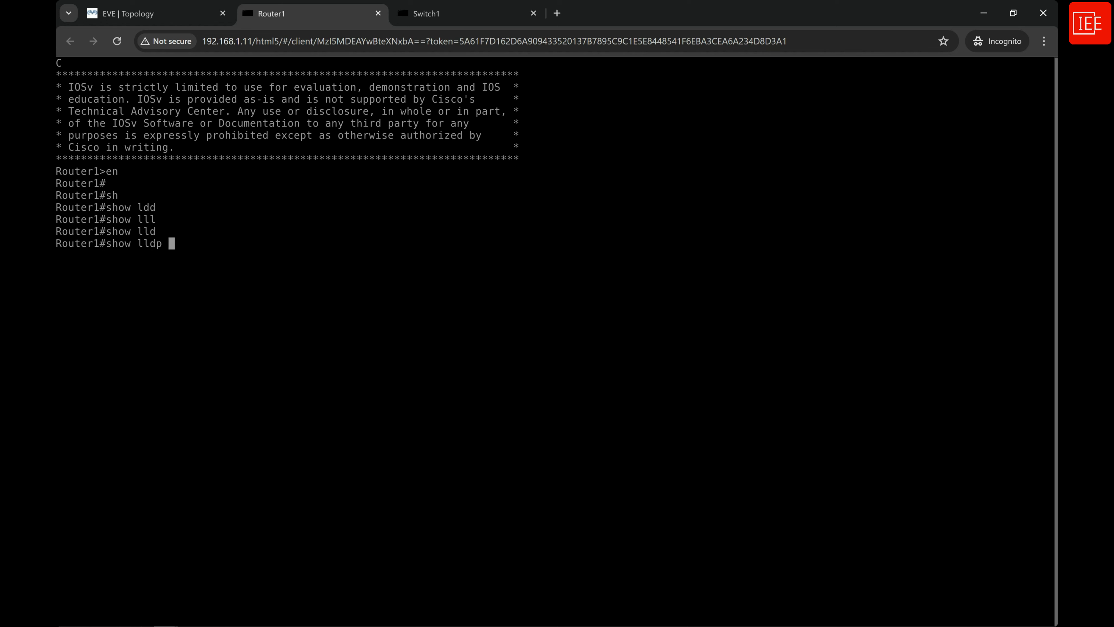
type("nei")
key("Tab")
key("Return")
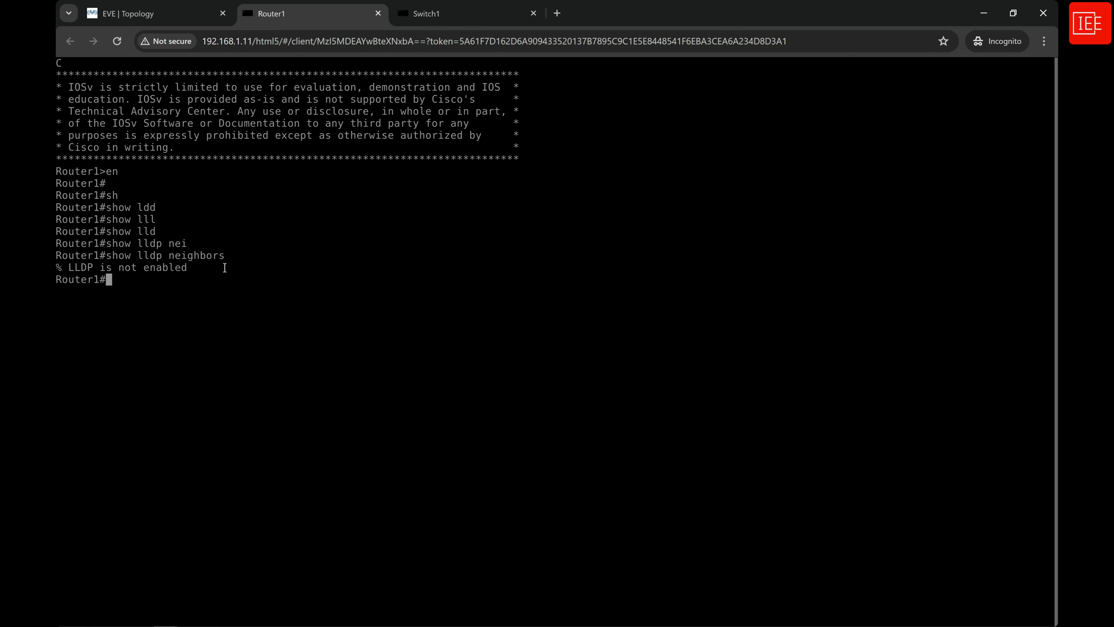
Return to the Switch1 console and enter global configuration mode with configure terminal.
left_click(158, 14)
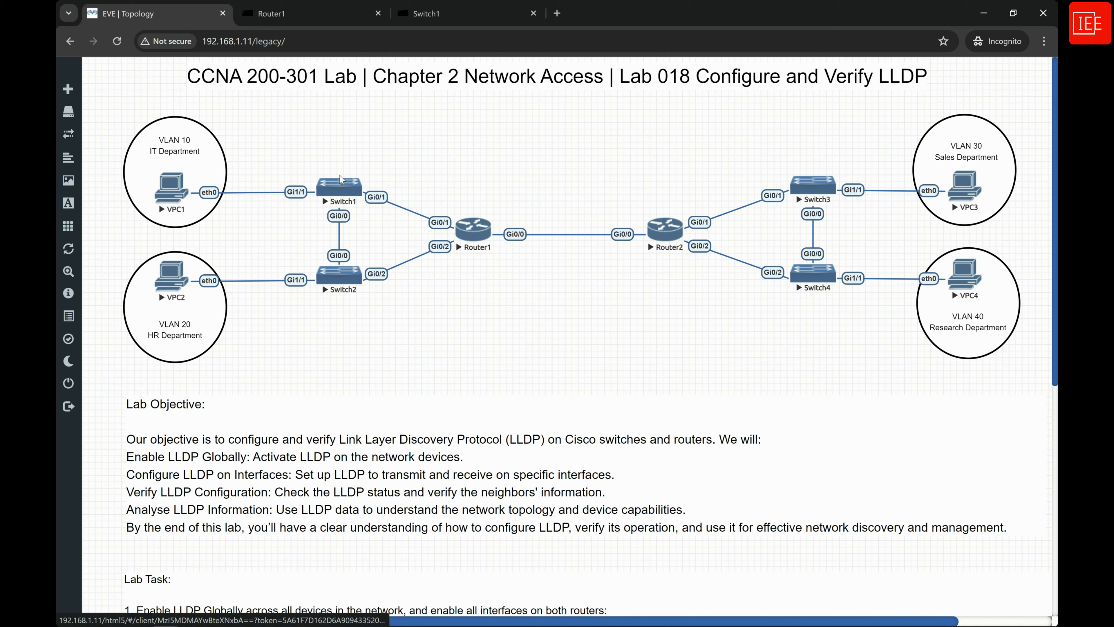
left_click(439, 24)
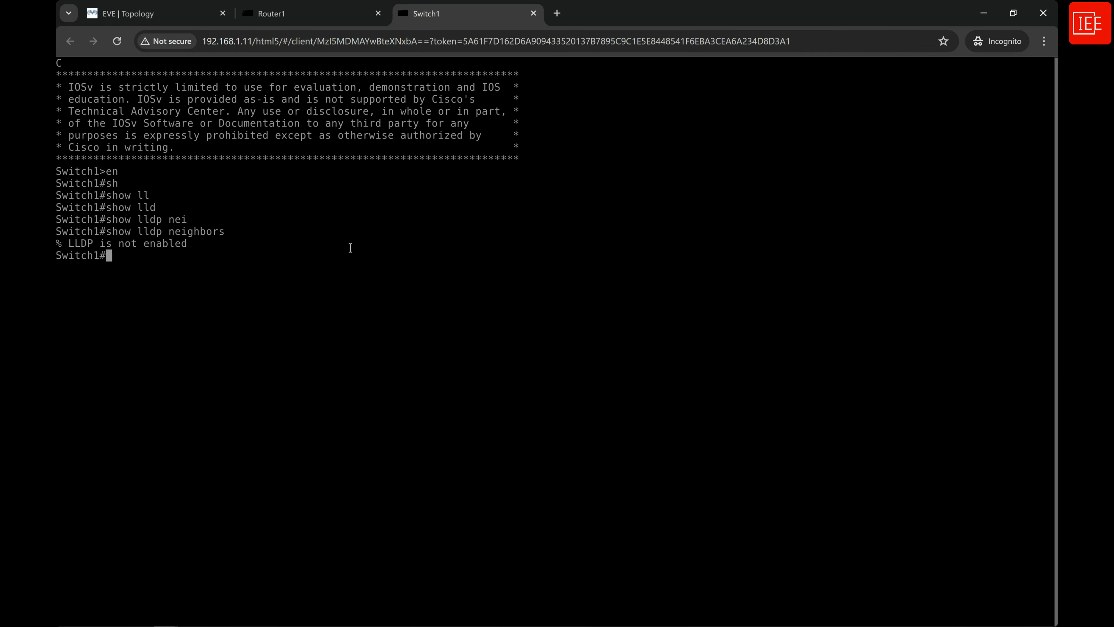
key("Return")
key("Return")
type("config")
key("Tab")
type("ter")
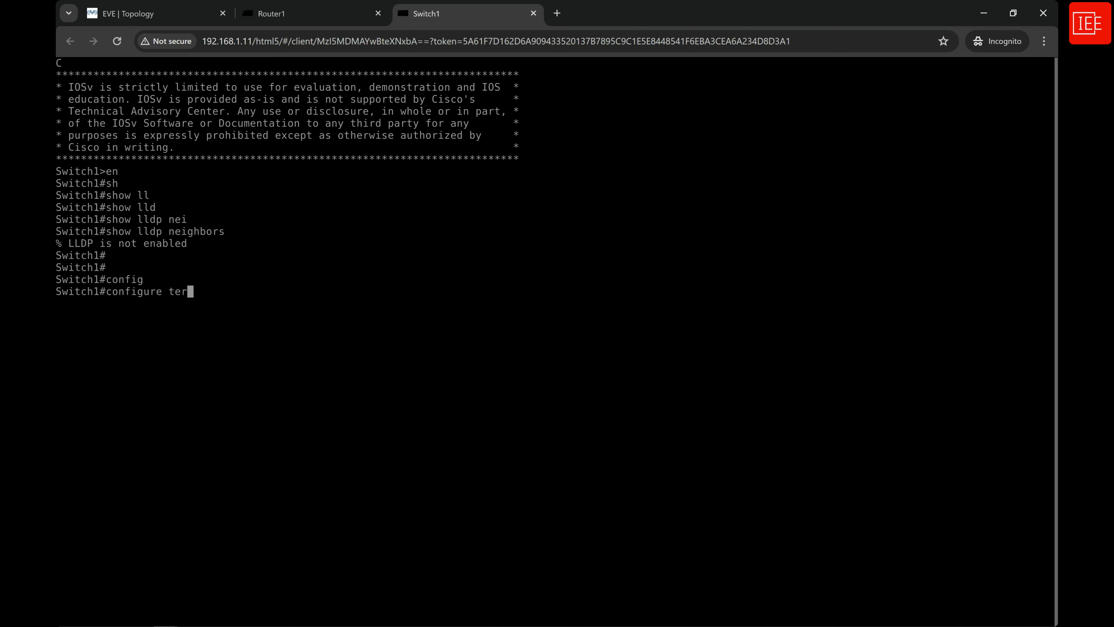
key("Tab")
key("Return")
key("Return")
key("Return")
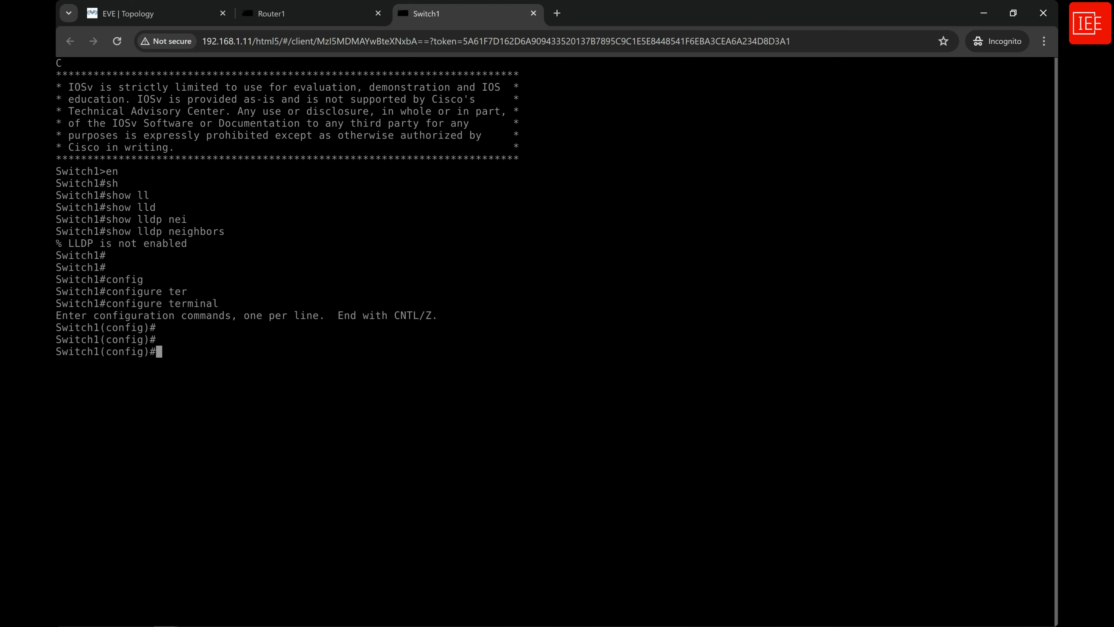
Enable LLDP globally on Switch1 with lldp run and exit configuration mode with end.
type("ll")
key("Tab")
type("ru")
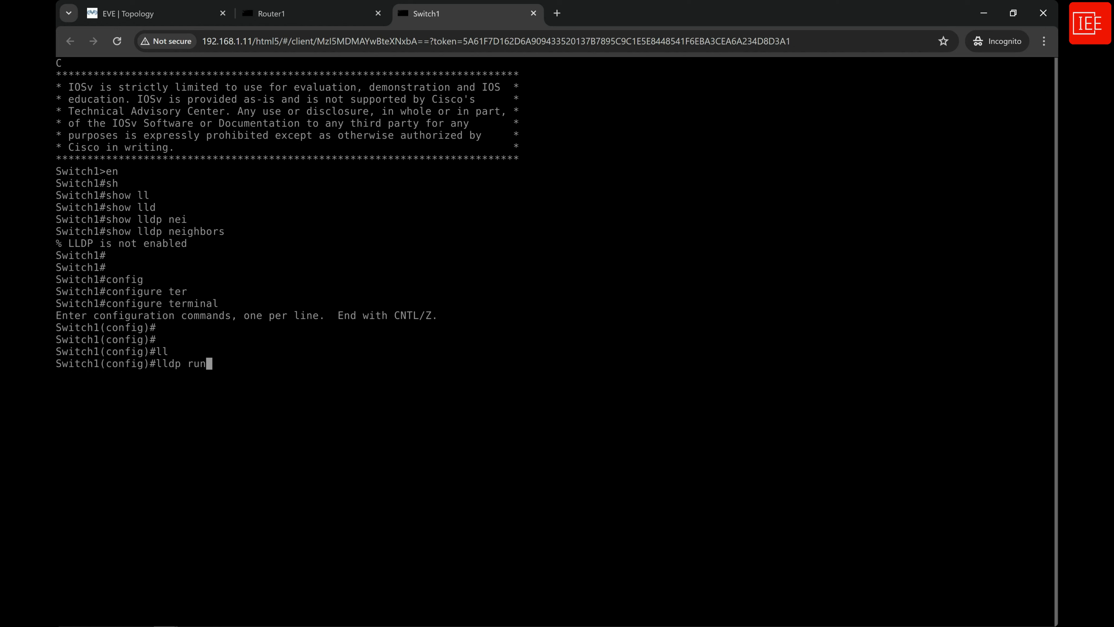
key("Tab")
key("Return")
key("Return")
key("Return")
type("end")
key("Return")
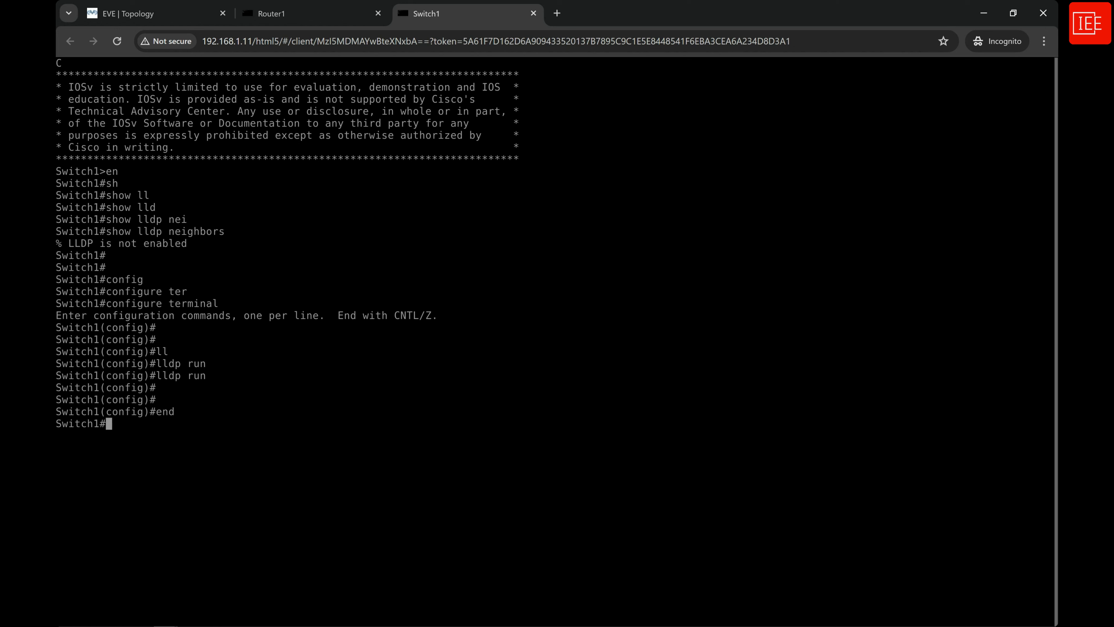
key("Return")
key("Return")
key("Return")
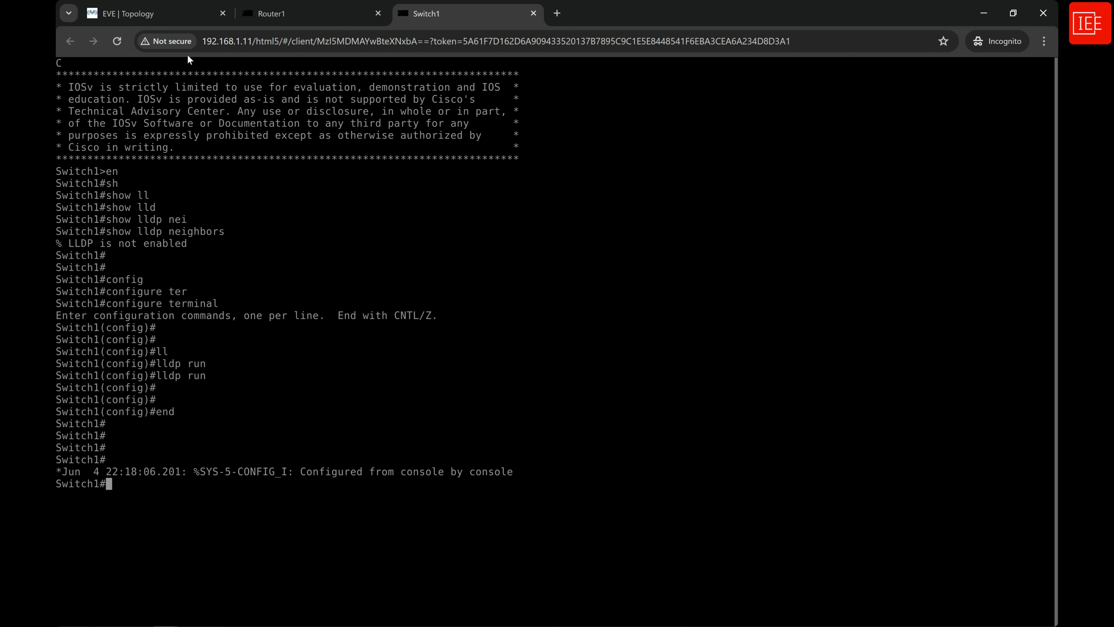
Open the console of Switch2 from the topology and enter global configuration mode through privileged EXEC mode.
left_click(165, 15)
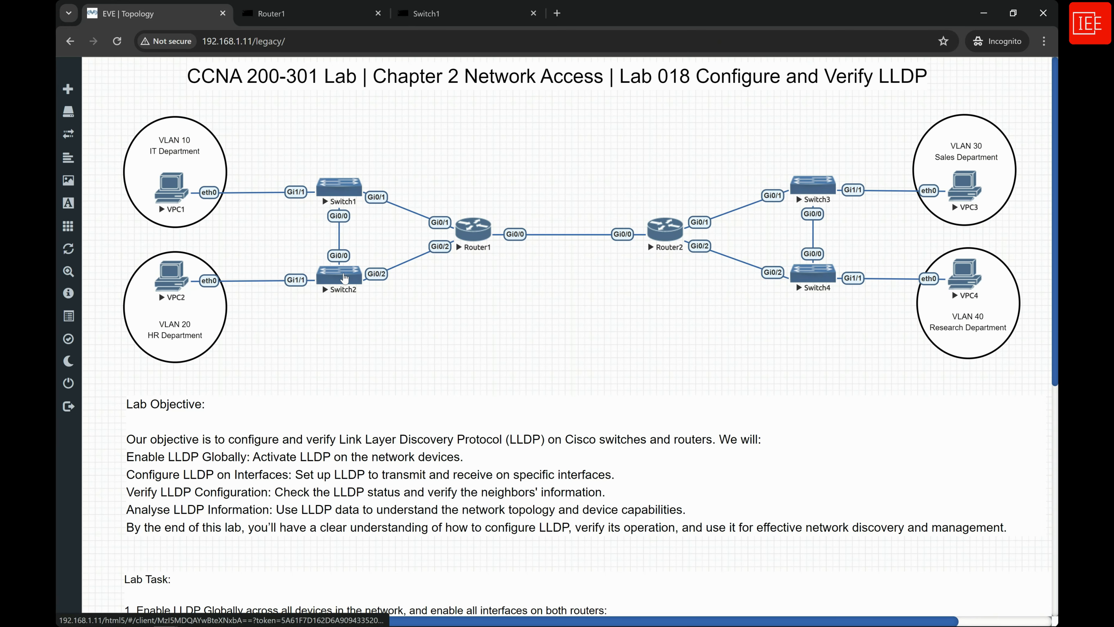
left_click(344, 279)
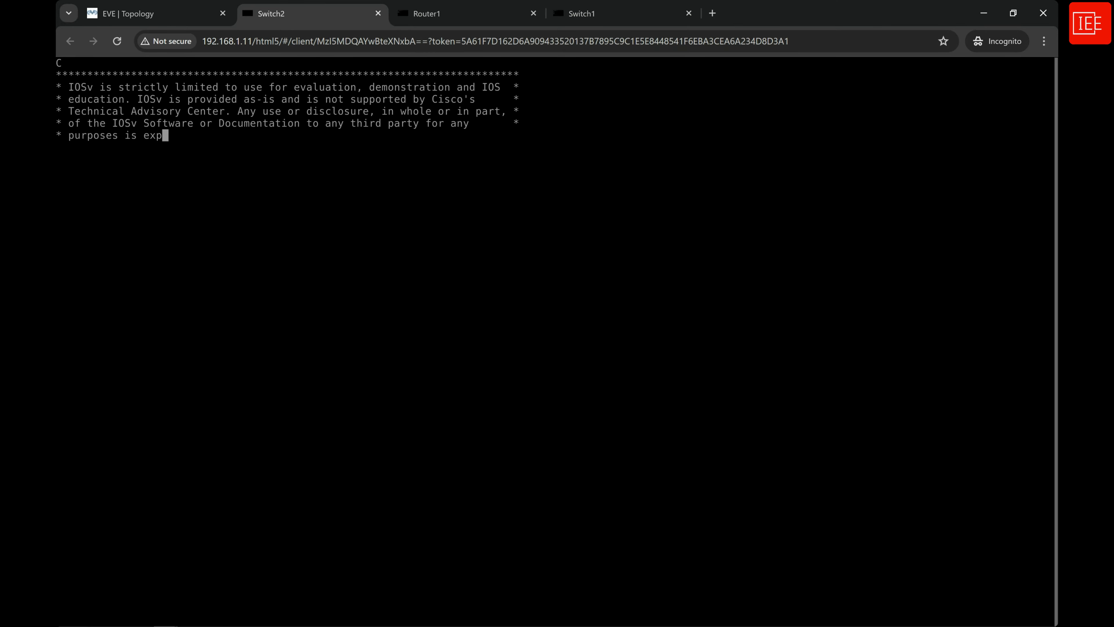
type("en")
key("Return")
type("confi")
key("Tab")
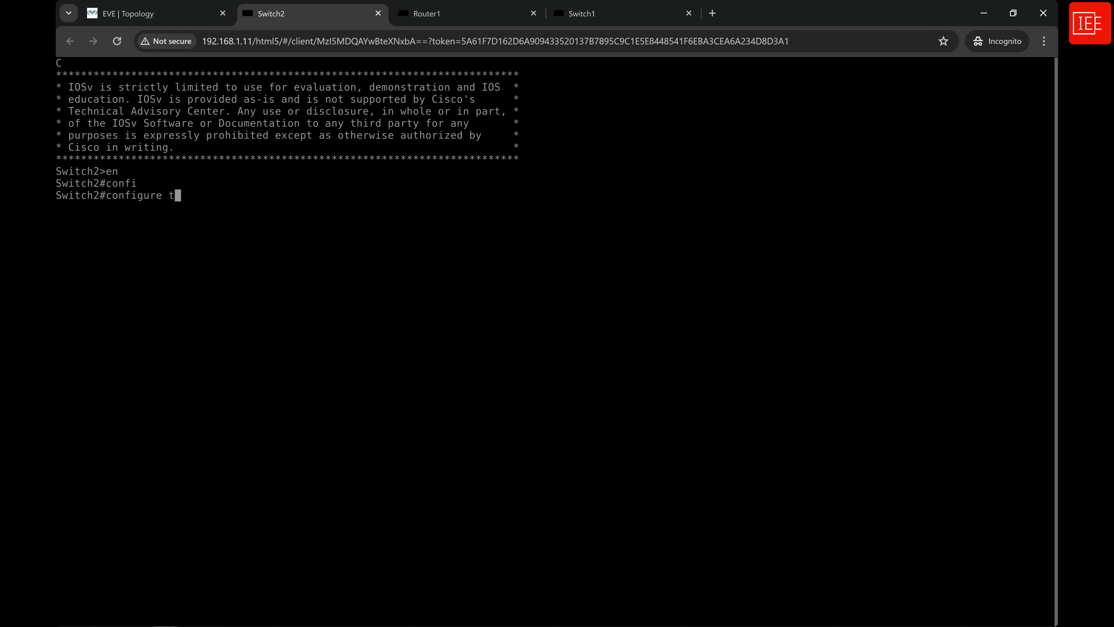
type("ter")
key("Tab")
key("Return")
Enable LLDP globally on Switch2 with lldp run and exit configuration mode with end.
type("lld")
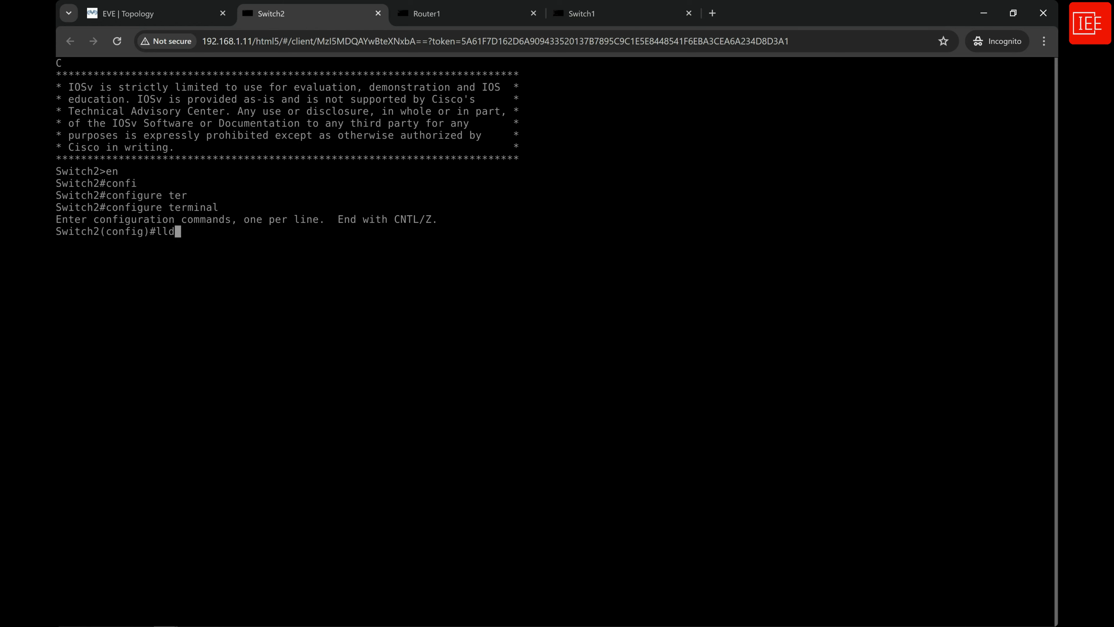
key("Tab")
type("run")
key("Return")
type("end")
key("Return")
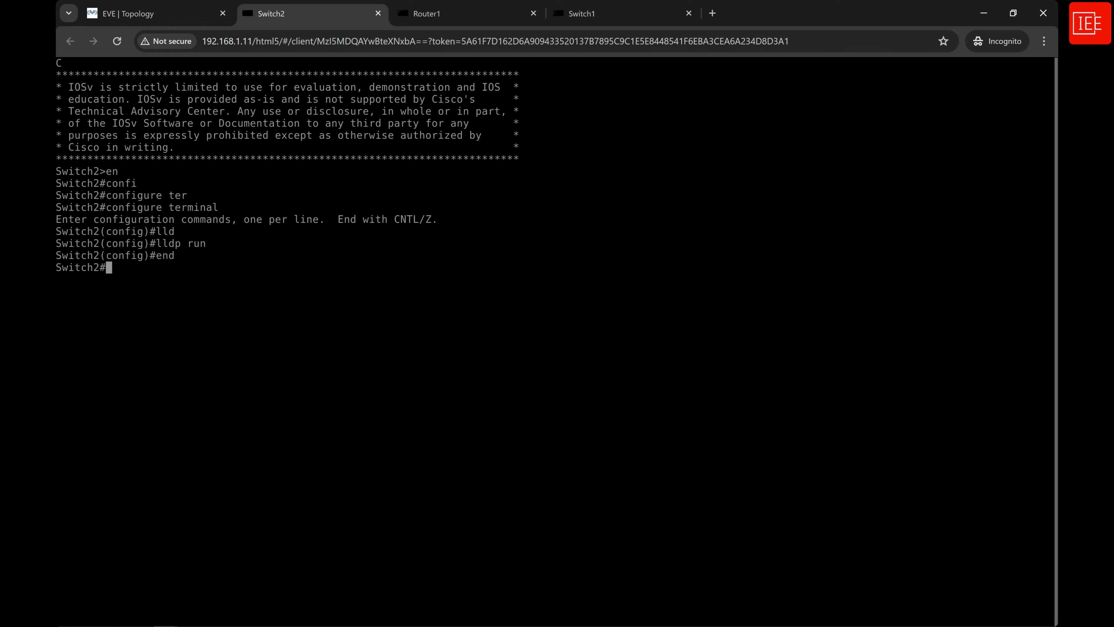
Switch to the Router1 console and enter global configuration mode with configure terminal.
left_click(425, 13)
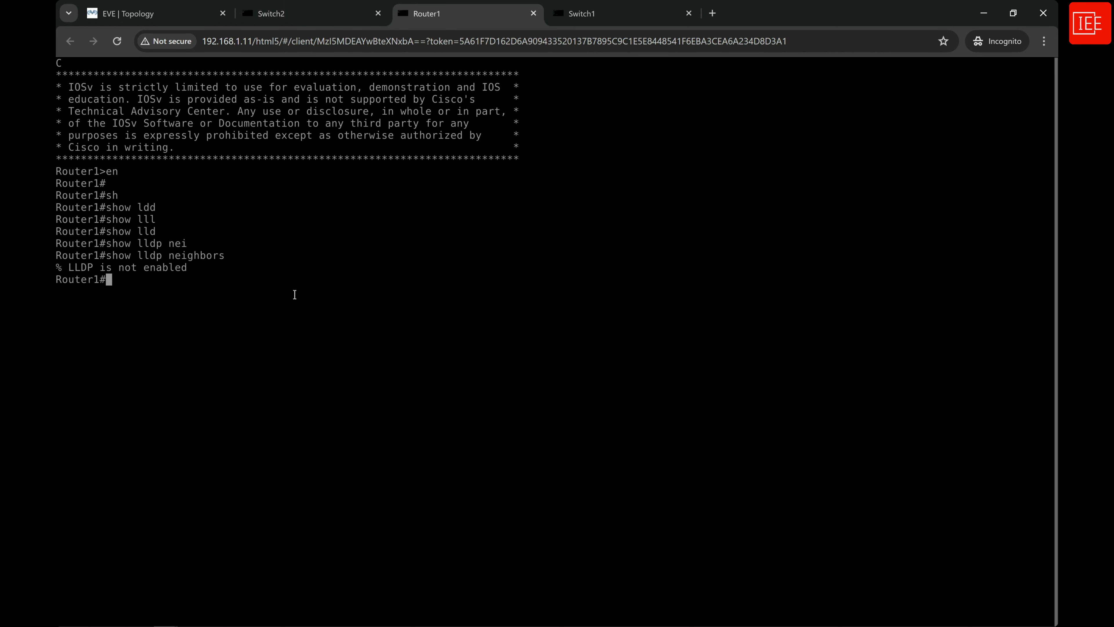
key("Return")
key("Return")
type("confi")
key("Tab")
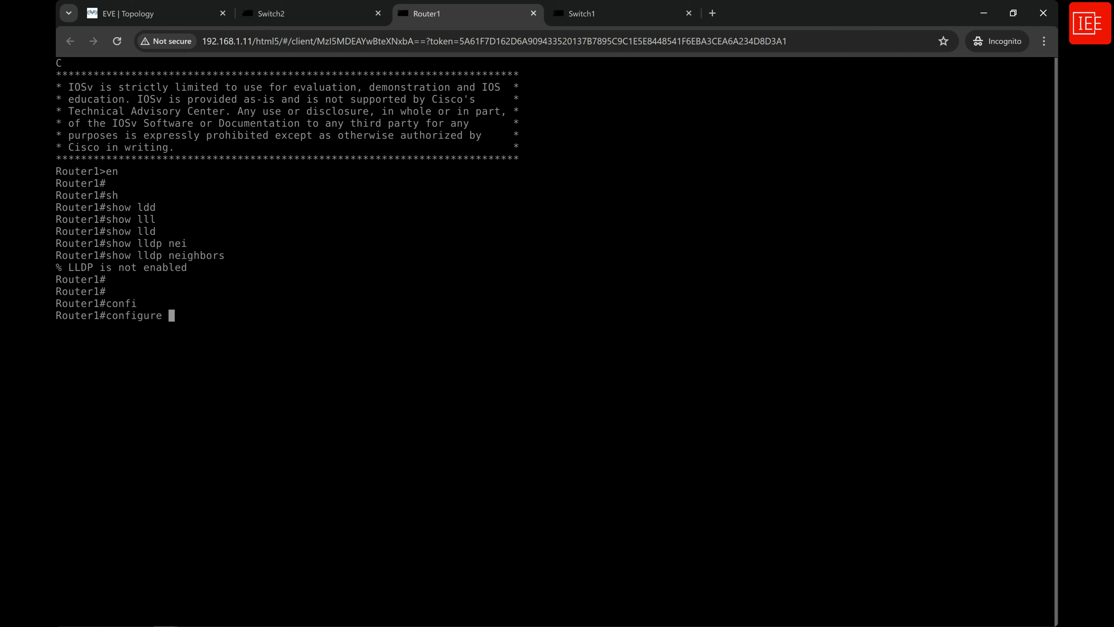
type("ter")
key("Tab")
key("Return")
type("lld")
key("Tab")
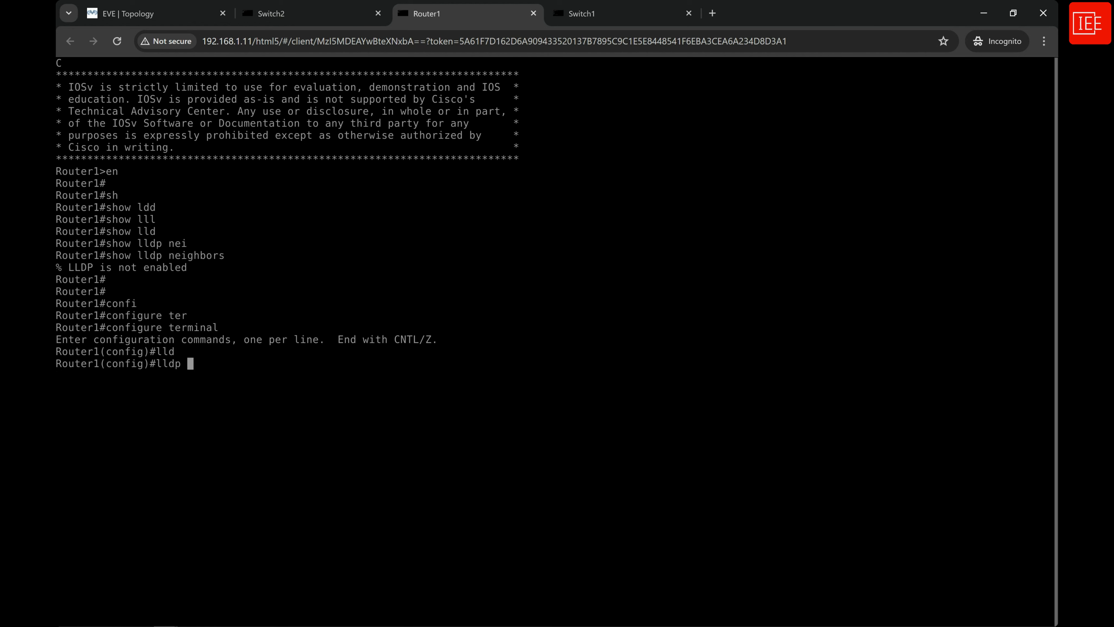
type("nei")
key("Tab")
key("Return")
Enable LLDP globally on Router1 with lldp run and exit configuration mode with end.
key("Up")
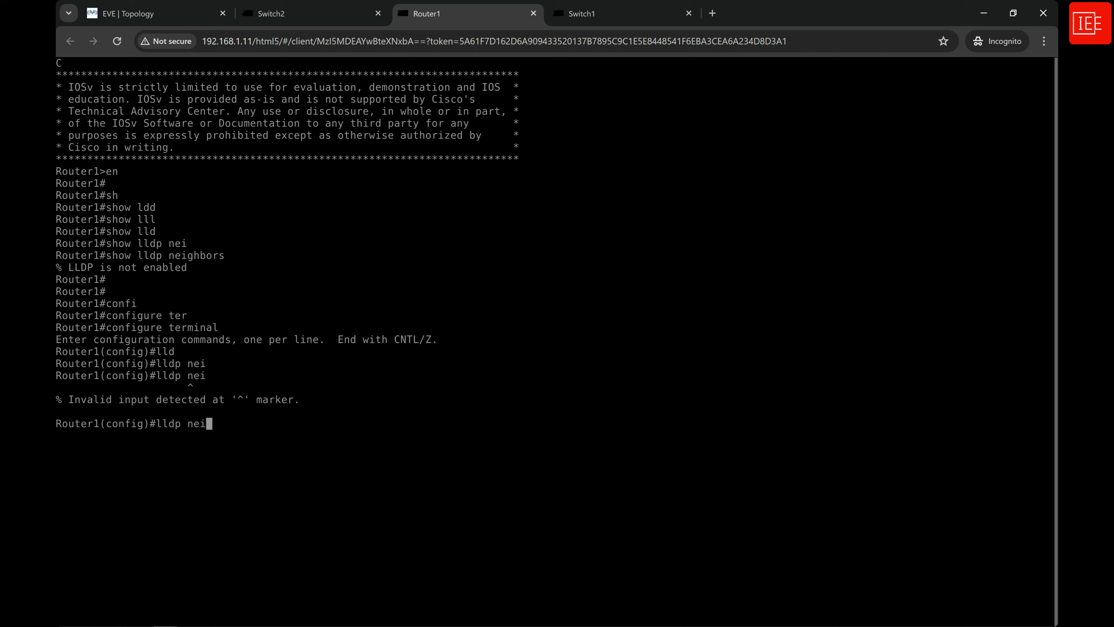
key("BackSpace")
key("BackSpace")
key("BackSpace")
type("ru")
key("Tab")
key("Return")
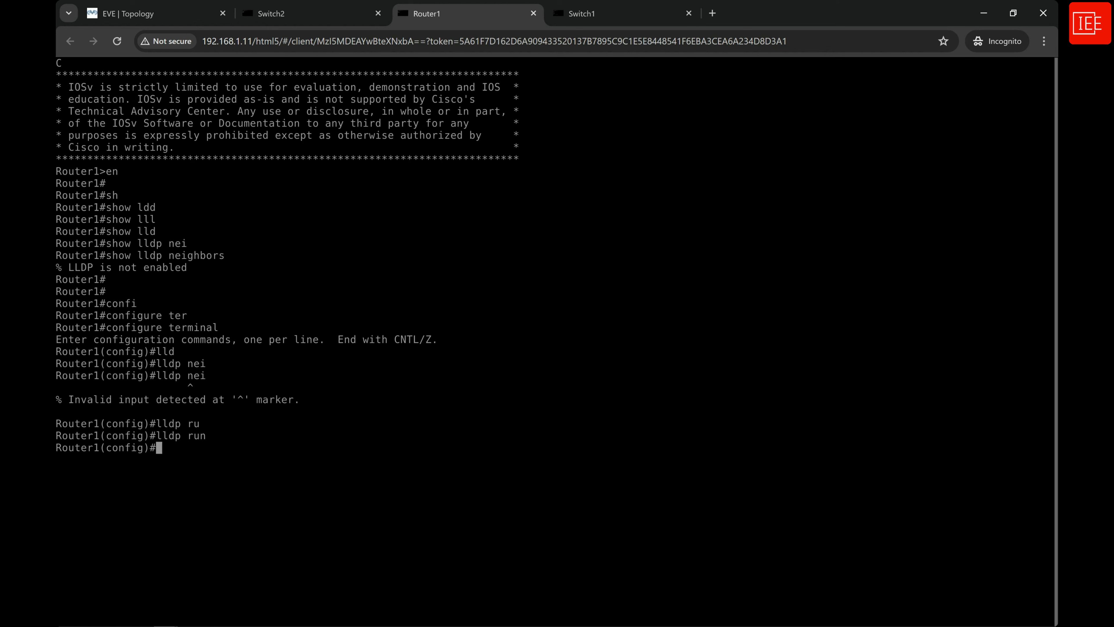
type("end")
key("Return")
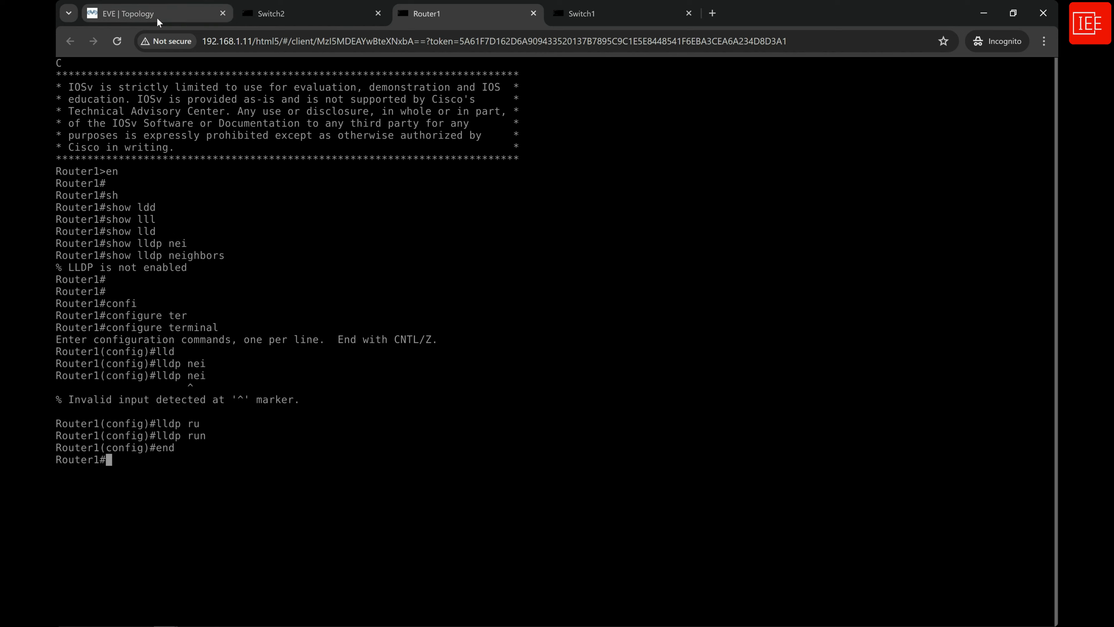
Open the console of Router2 from the topology and enter privileged EXEC mode.
left_click(132, 14)
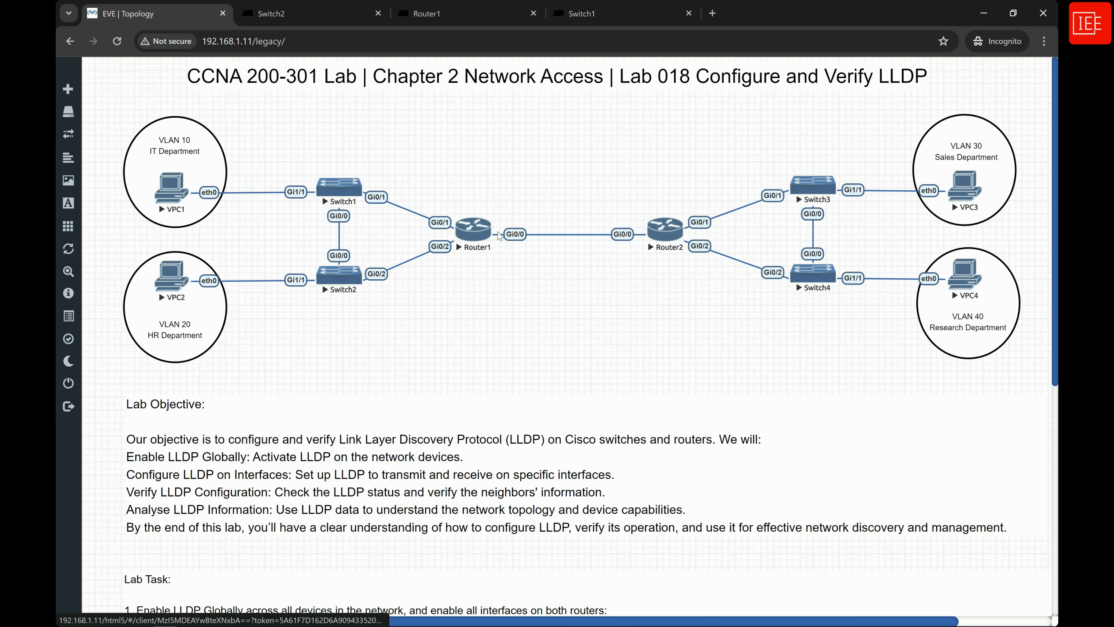
left_click(662, 235)
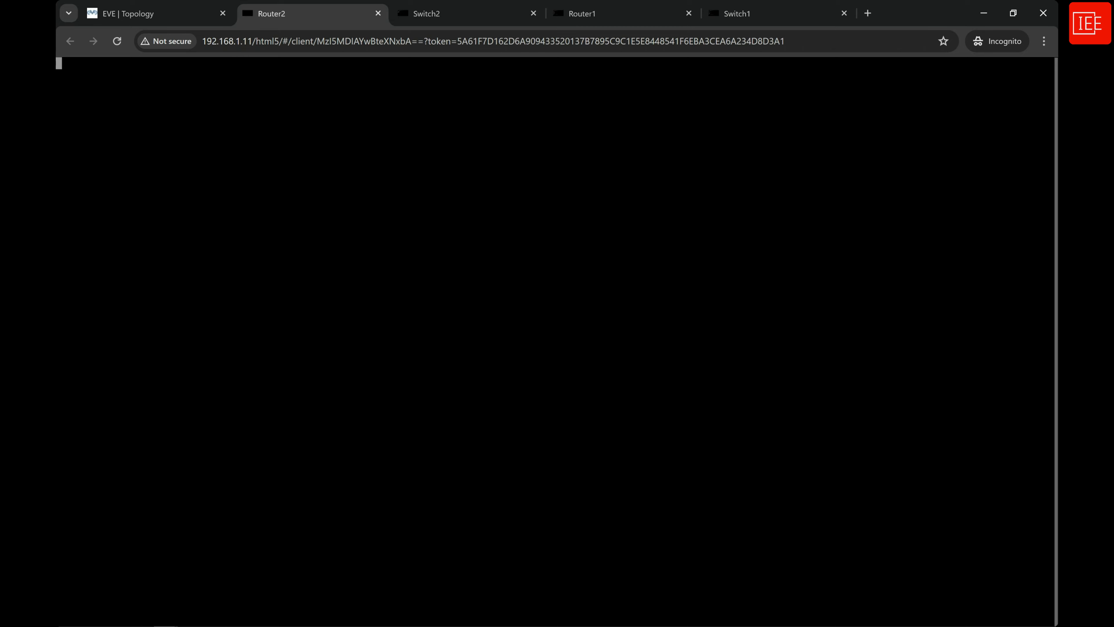
key("Return")
type("en")
key("Return")
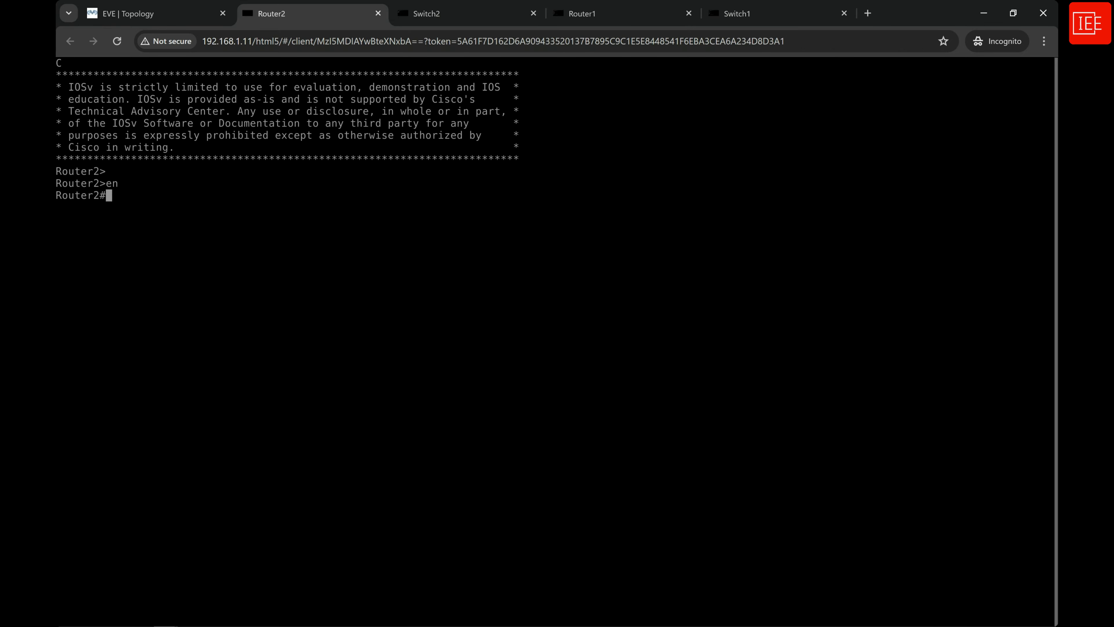
Enter global configuration mode on Router2 with configure terminal.
key("Return")
key("Return")
type("confi")
key("Tab")
type("ter")
key("Tab")
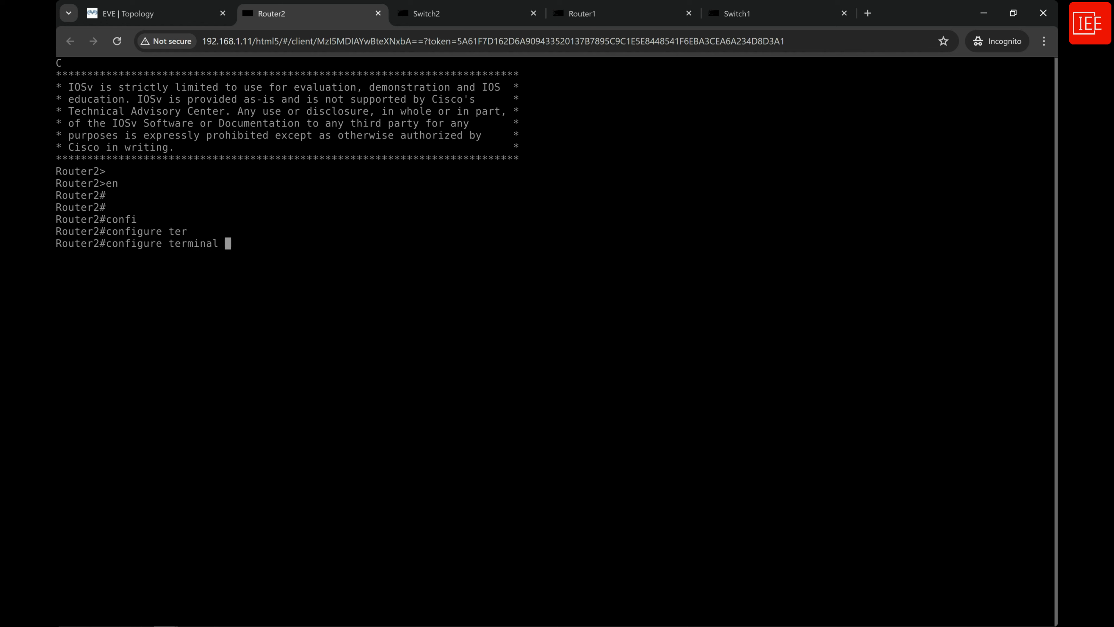
key("Return")
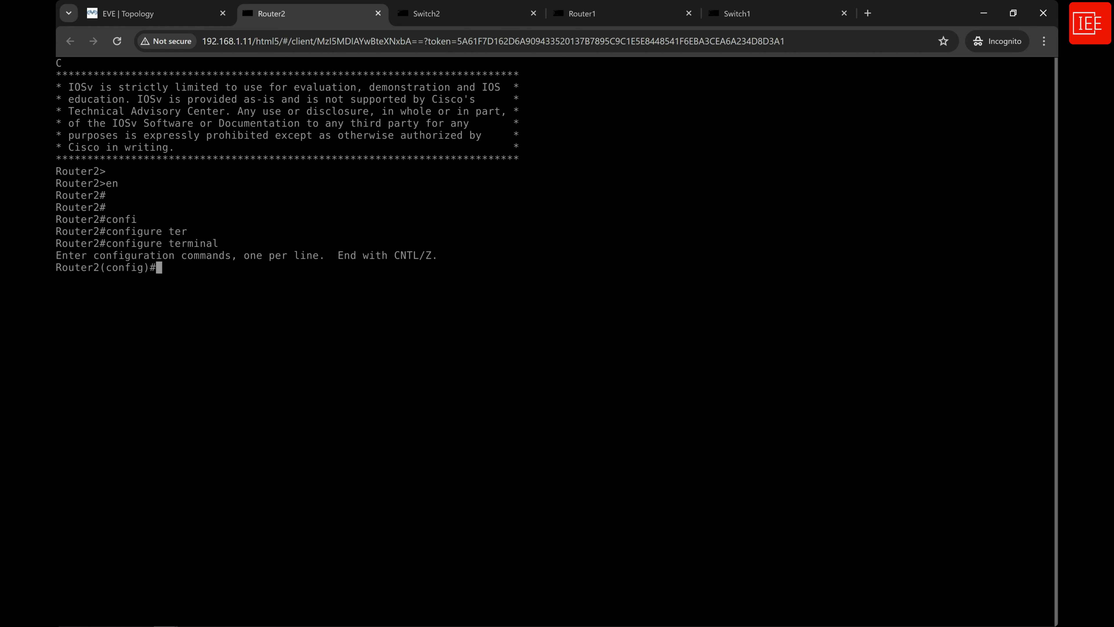
Enable LLDP globally on Router2 with lldp run.
type("lldp")
key("Tab")
type("ru")
key("Tab")
key("Return")
key("Return")
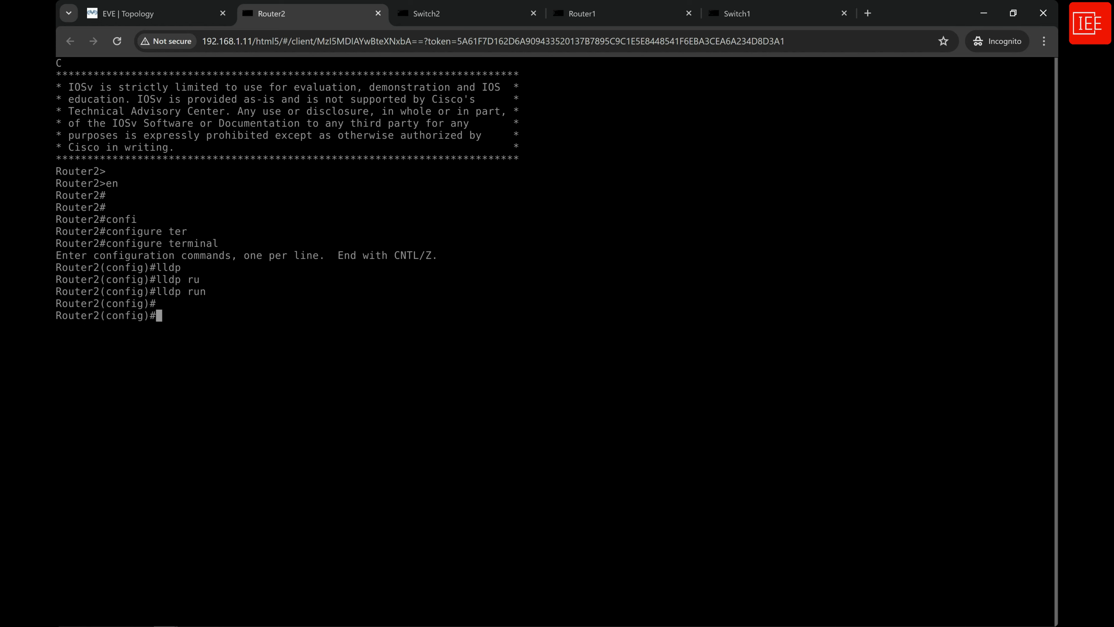
Open the console of Switch3 from the topology and enter privileged EXEC mode.
left_click(182, 20)
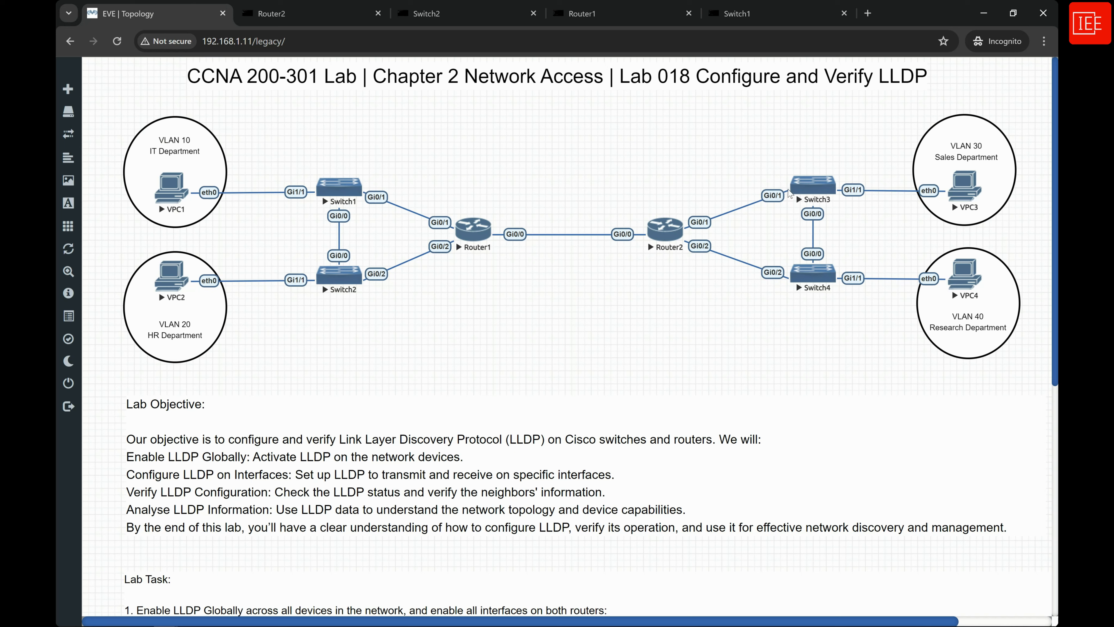
left_click_drag(799, 188, 809, 192)
left_click(811, 196)
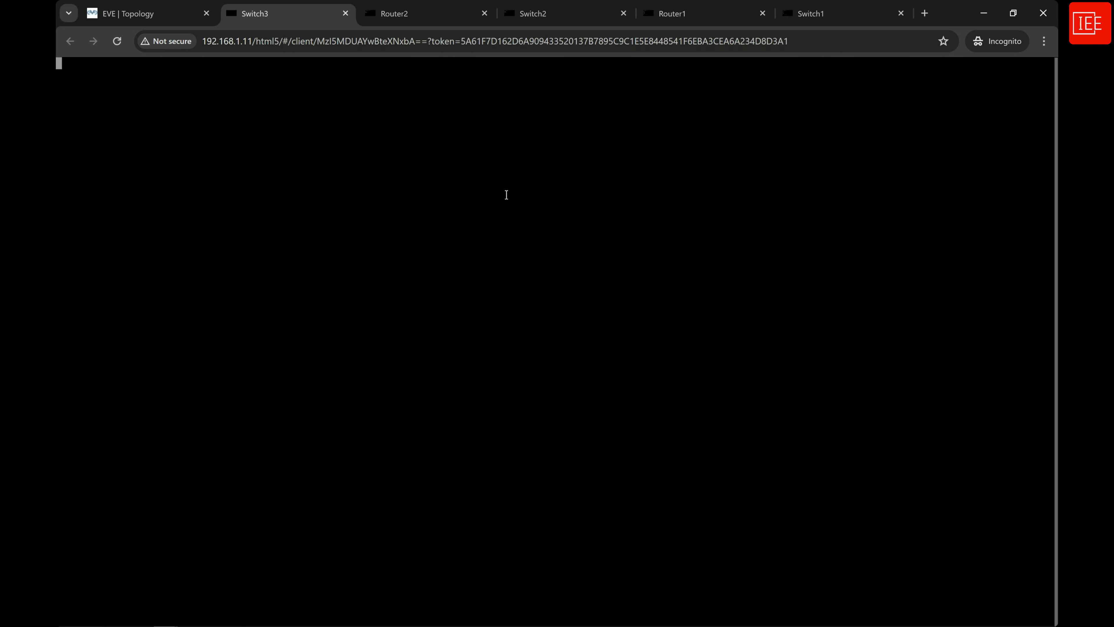
key("Return")
type("en")
key("Return")
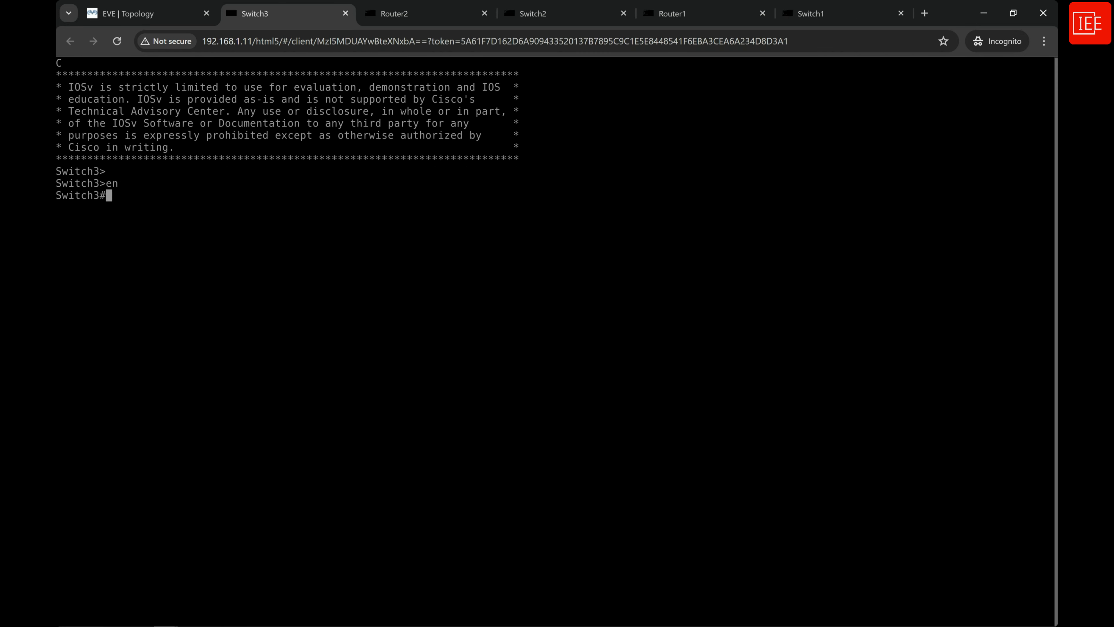
Enter global configuration mode on Switch3 with configure terminal.
type("confi")
key("Tab")
type("ter")
key("Tab")
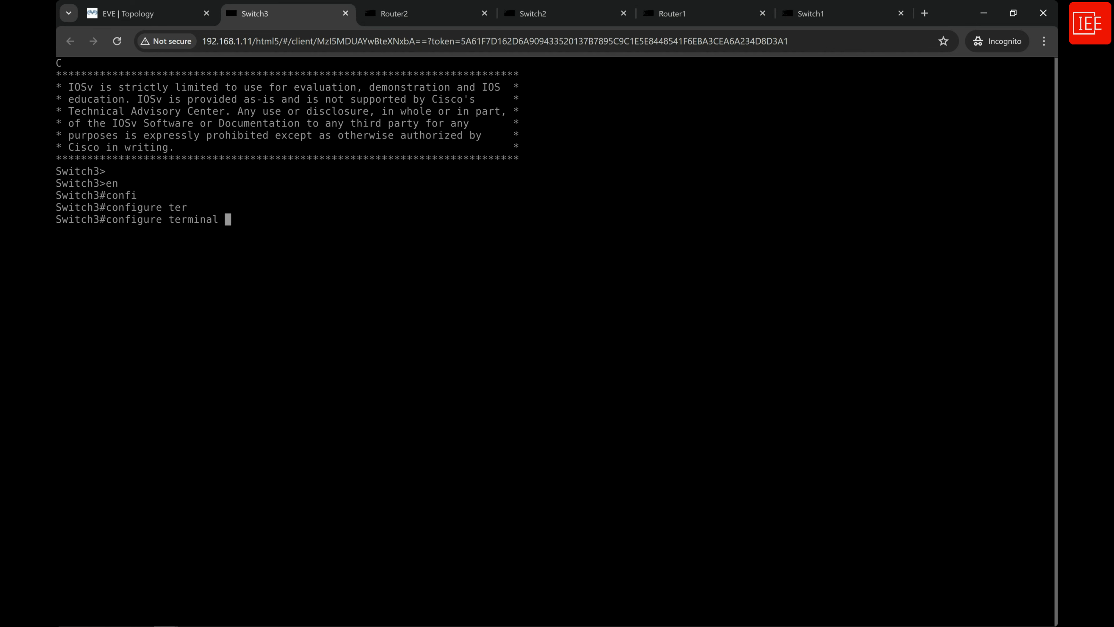
key("Return")
Enable LLDP globally on Switch3 with lldp run and exit configuration mode with end.
type("lldp")
key("Tab")
type("ru")
key("Tab")
key("Return")
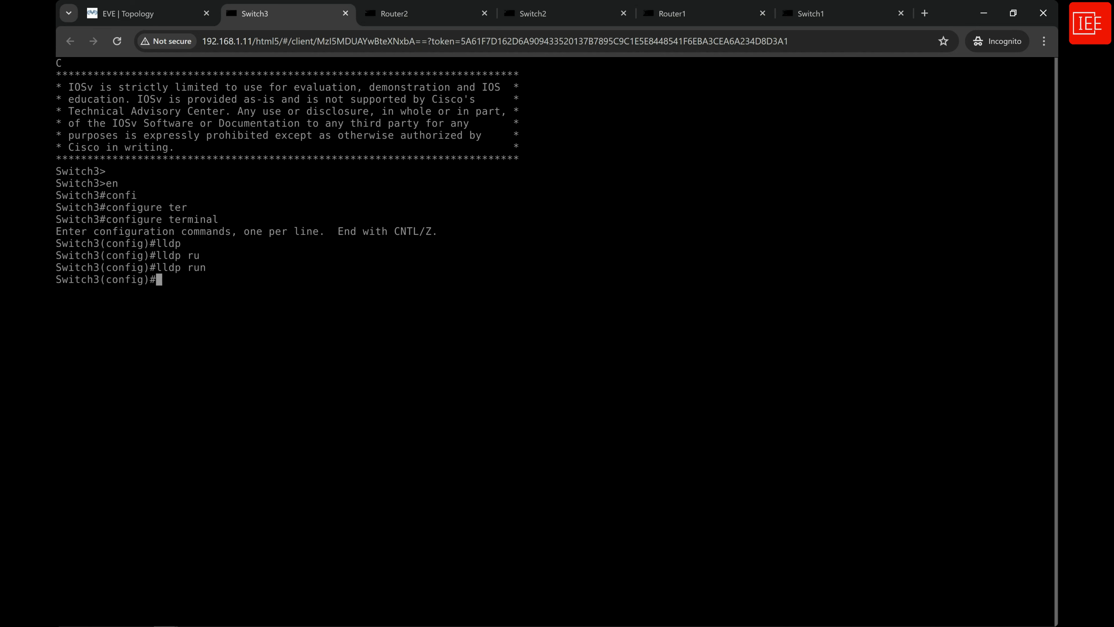
key("Return")
type("end")
key("Return")
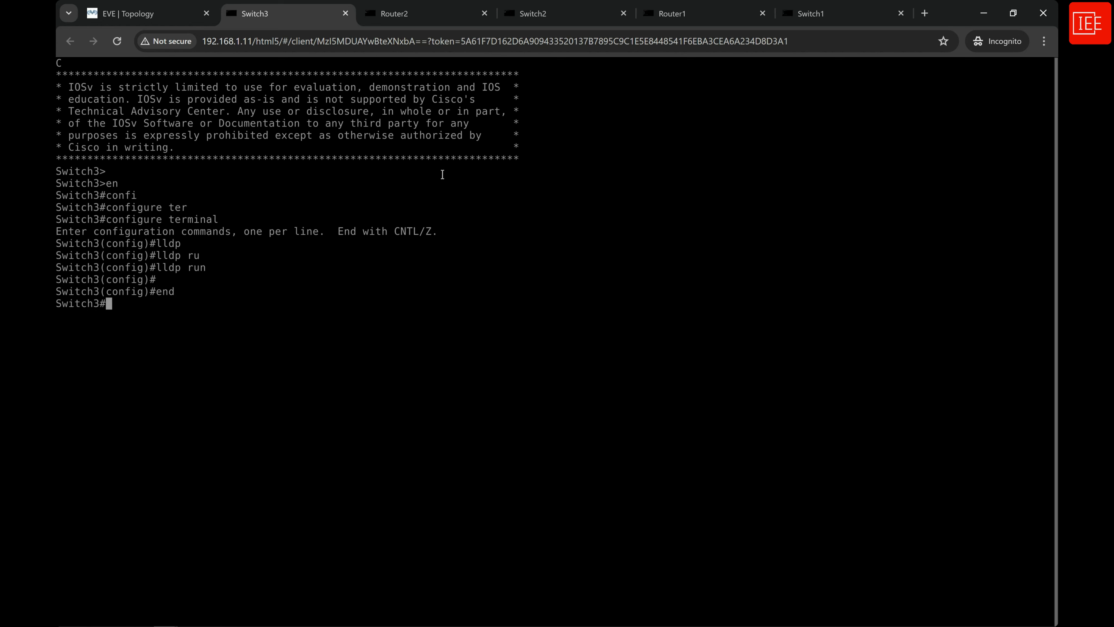
Open the console of Switch4 from the topology and enter privileged EXEC mode.
left_click(162, 18)
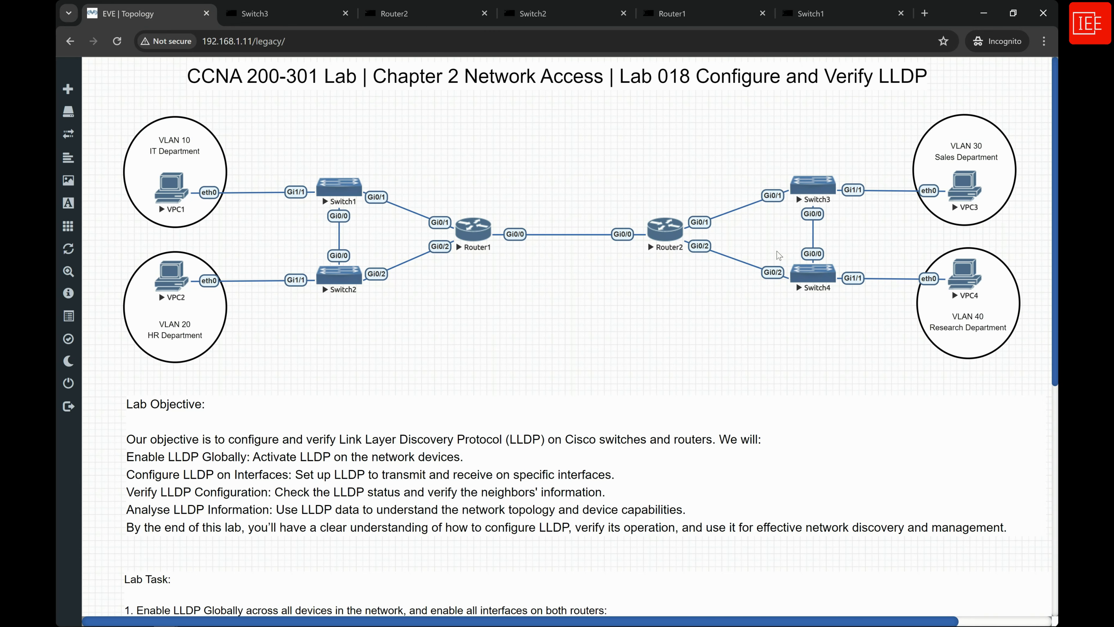
left_click(812, 274)
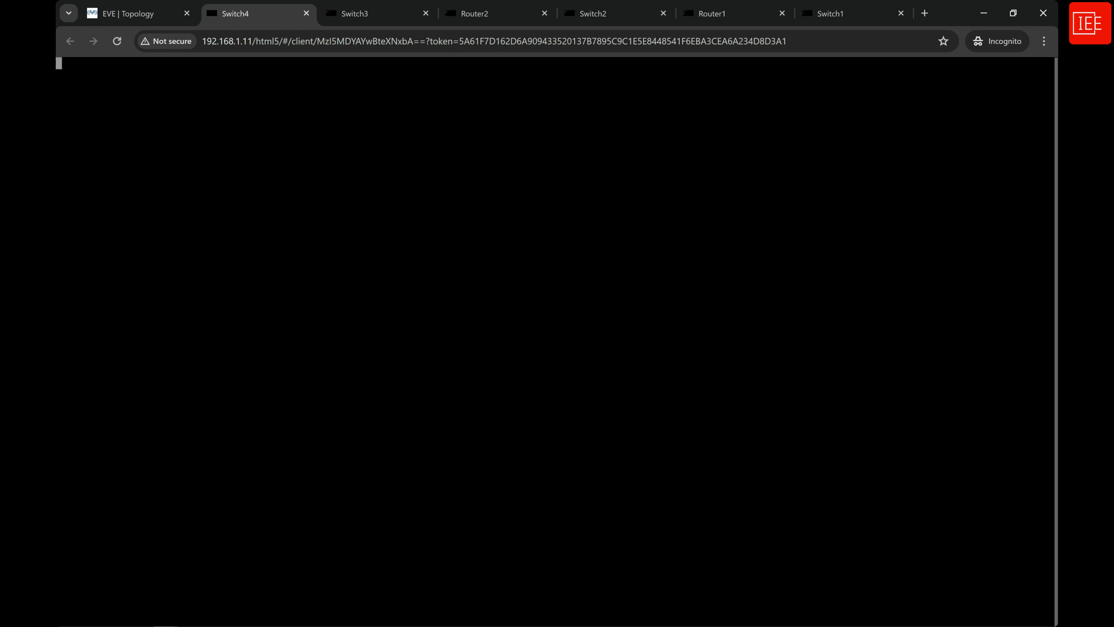
key("Return")
type("en")
key("Return")
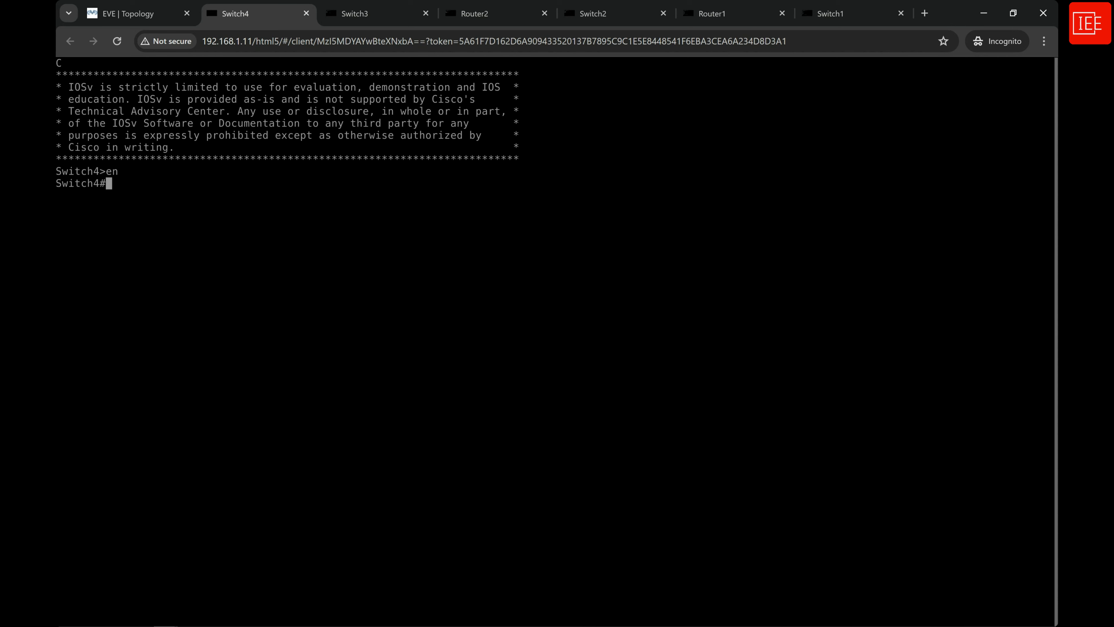
Enter global configuration mode on Switch4 with configure terminal.
type("config")
key("Tab")
type("ter")
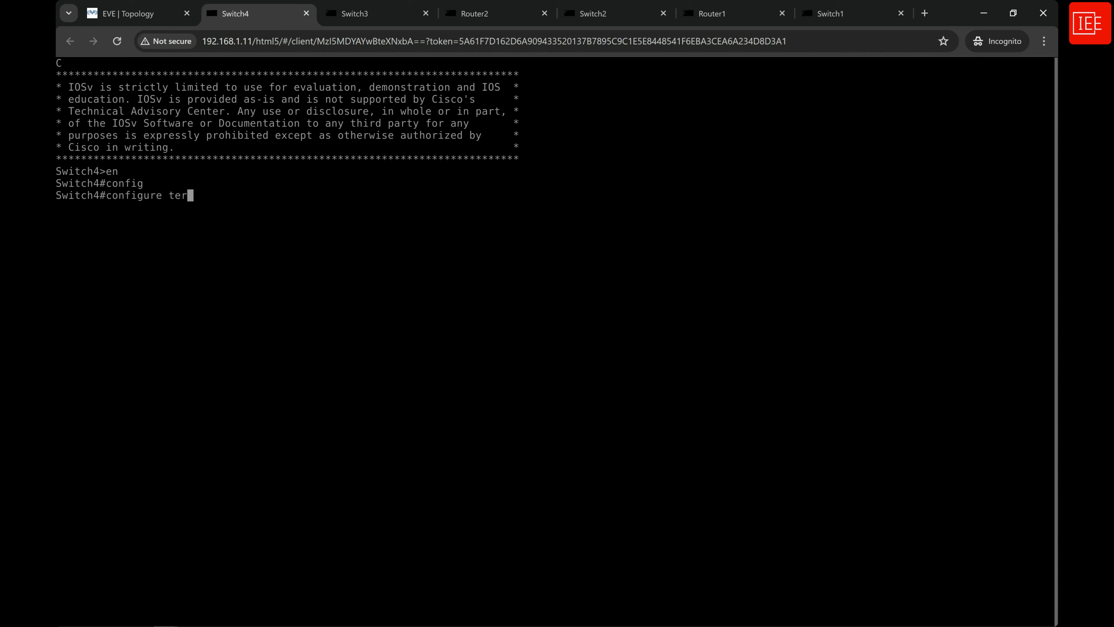
key("Tab")
key("Return")
Enable LLDP globally on Switch4 with lldp run and exit configuration mode with end.
type("lldp")
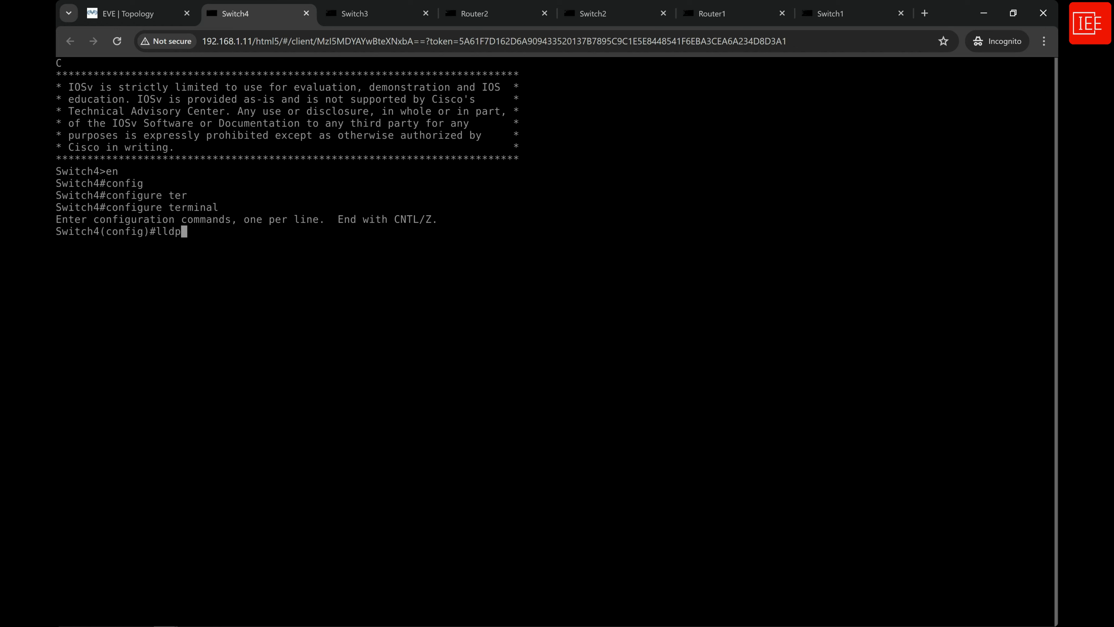
key("Tab")
type("ru")
key("Tab")
key("Return")
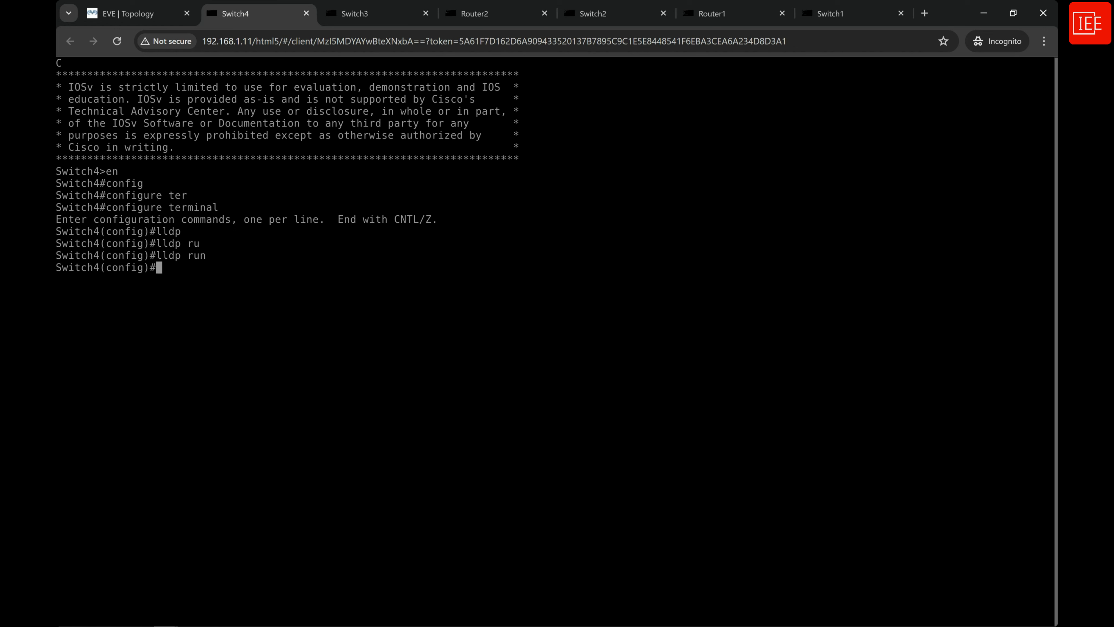
key("Return")
type("end")
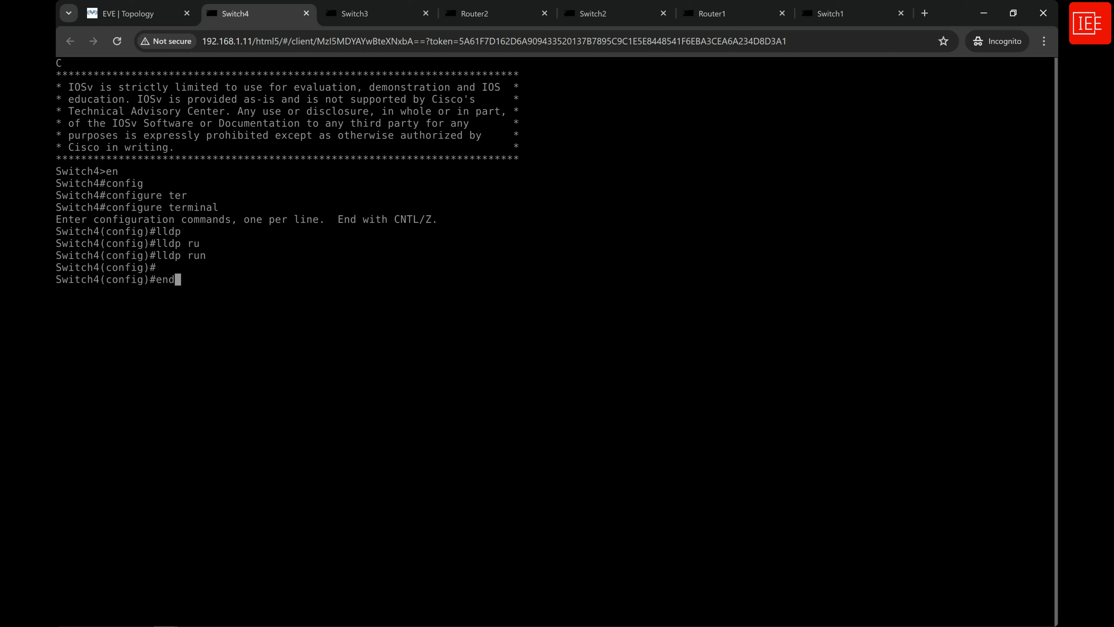
key("Return")
Return to the Switch1 console from the topology and check its LLDP configuration with show running-config | in lldp.
left_click(127, 14)
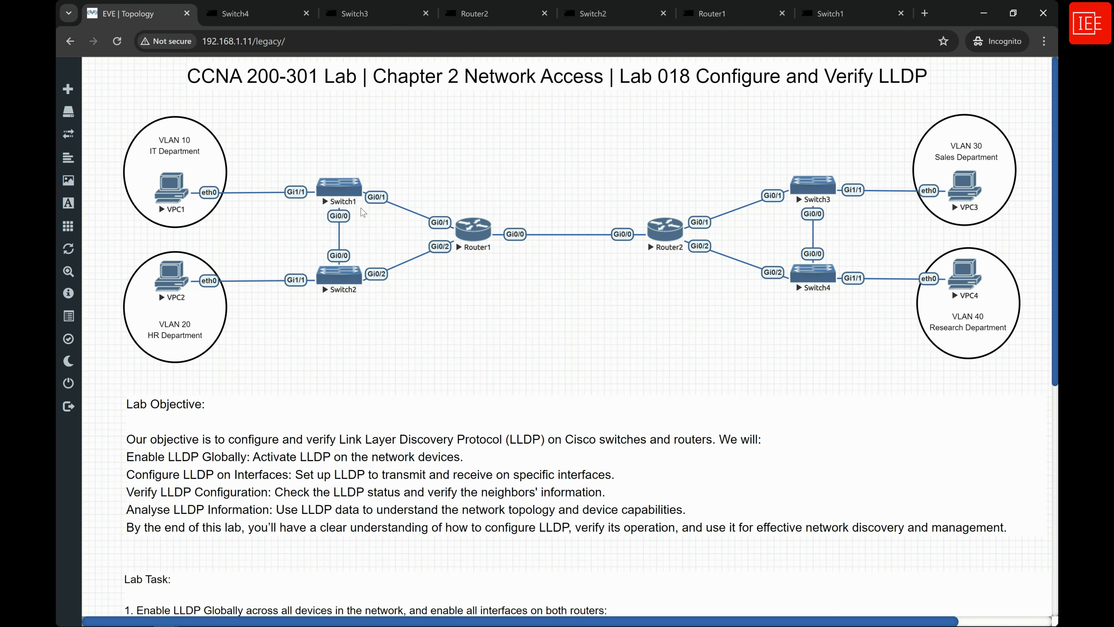
left_click(340, 186)
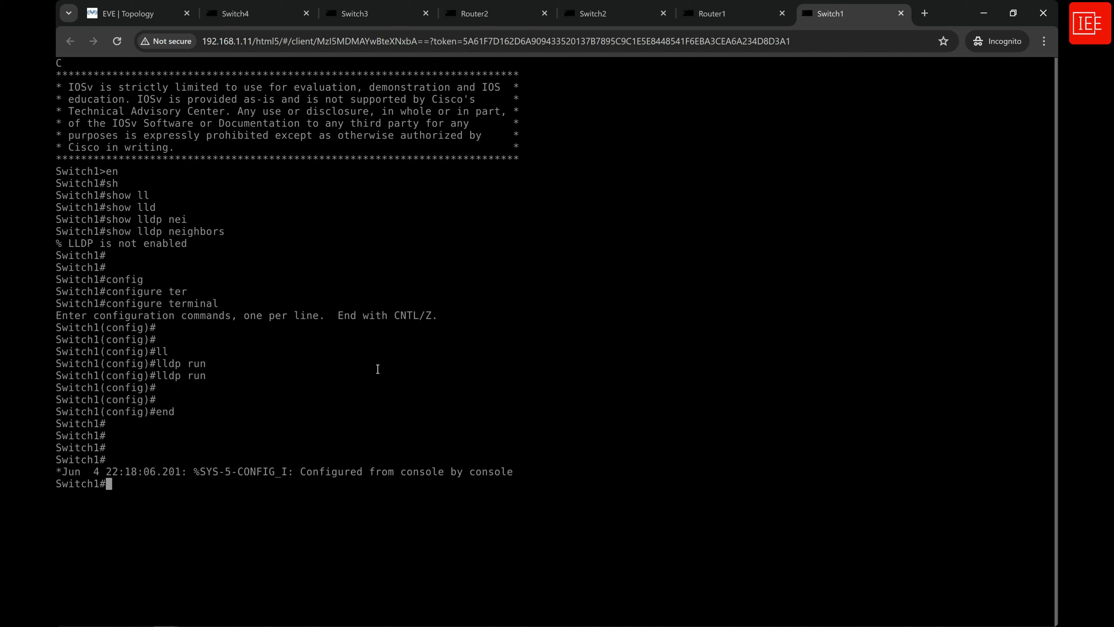
key("Return")
key("Return")
type("sh")
key("Tab")
type("run")
key("Tab")
type("| ")
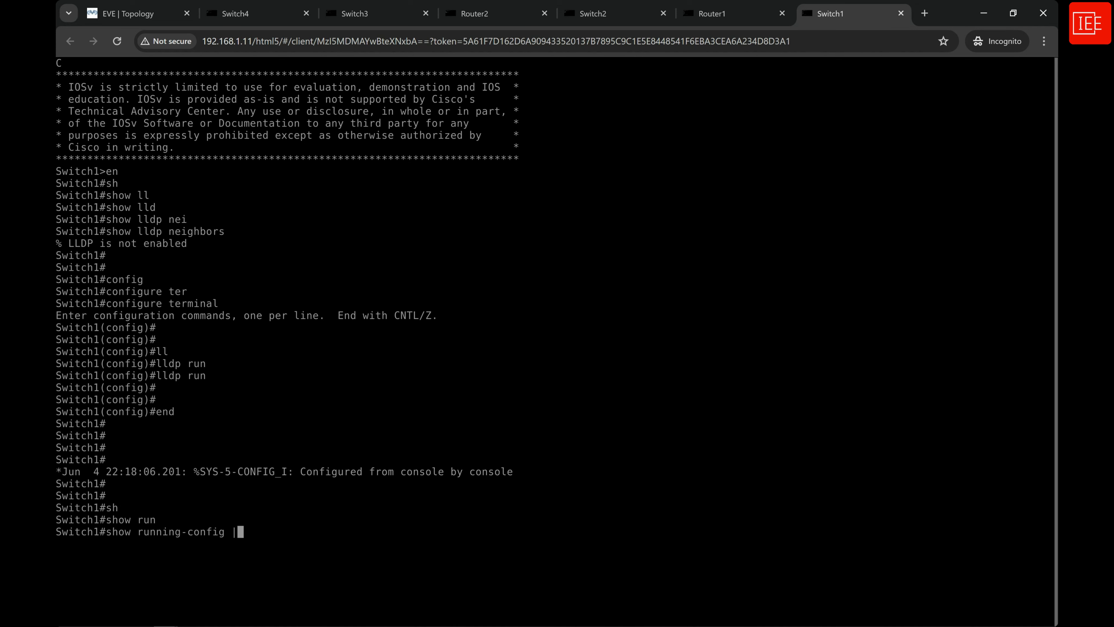
type("in lldp")
key("Return")
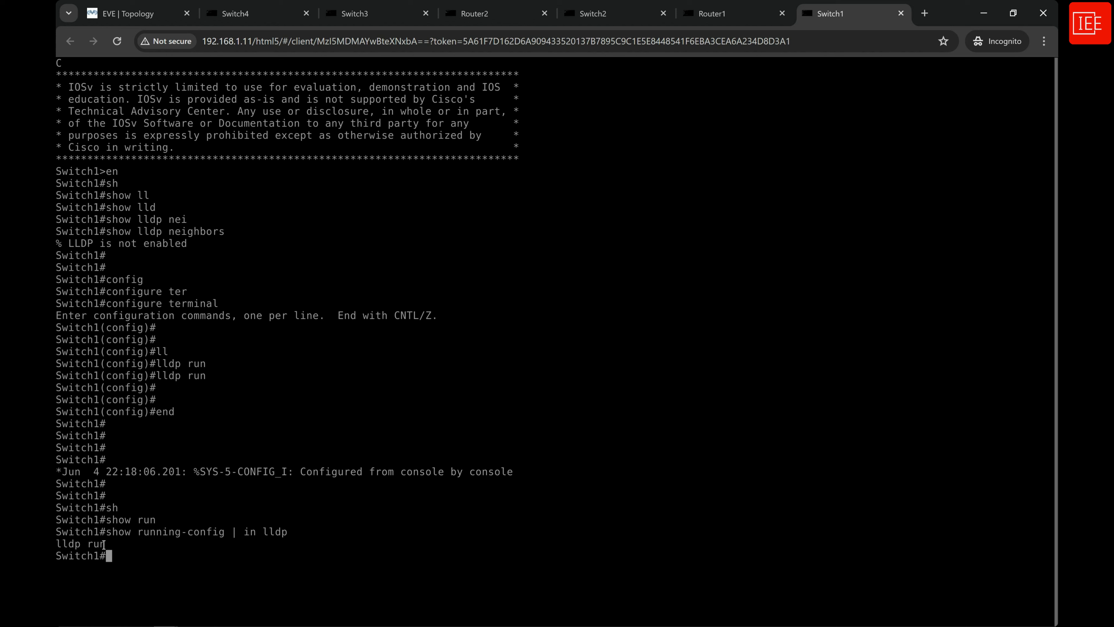
left_click_drag(110, 543, 57, 541)
left_click(148, 543)
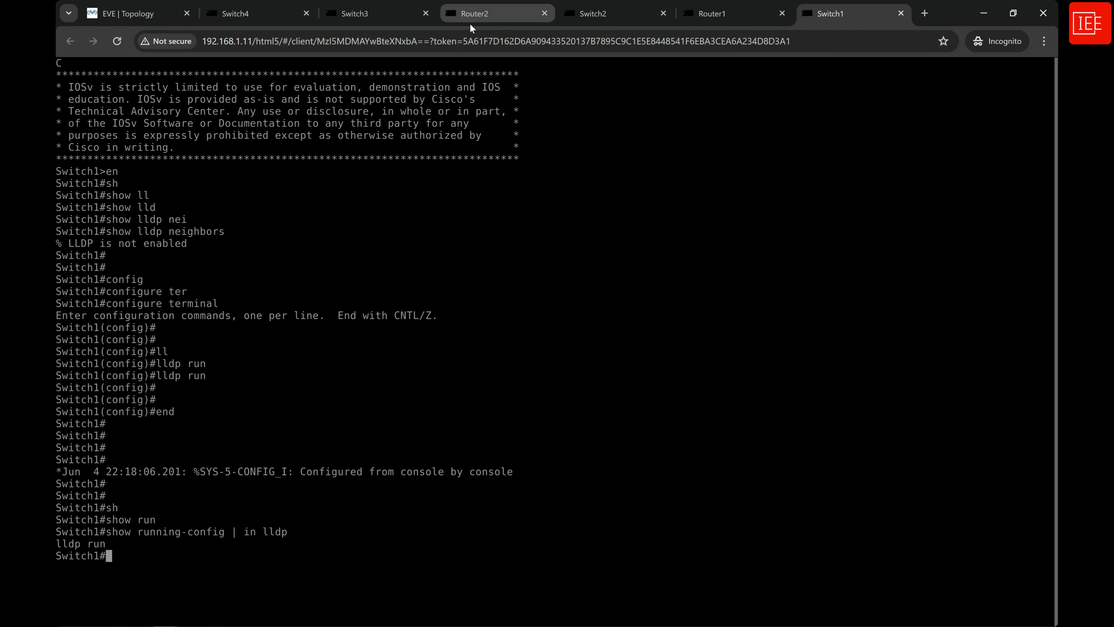
Switch to the Router1 console and check its LLDP configuration with show running-config | include lldp.
left_click(723, 22)
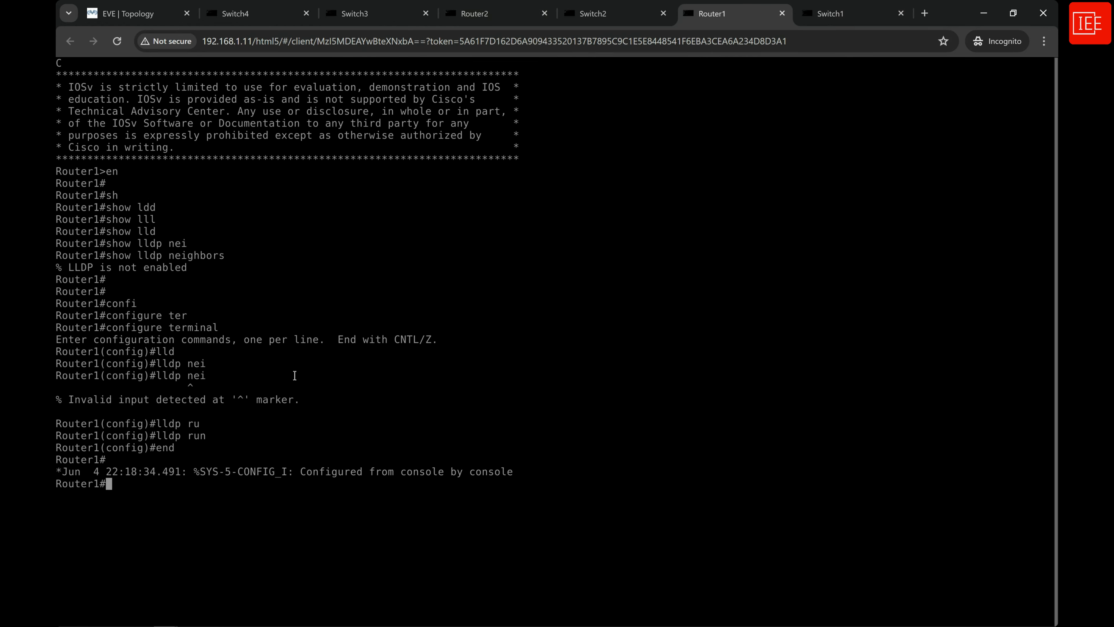
key("Return")
key("Return")
type("sh")
key("Tab")
type("run")
key("Tab")
type("| ")
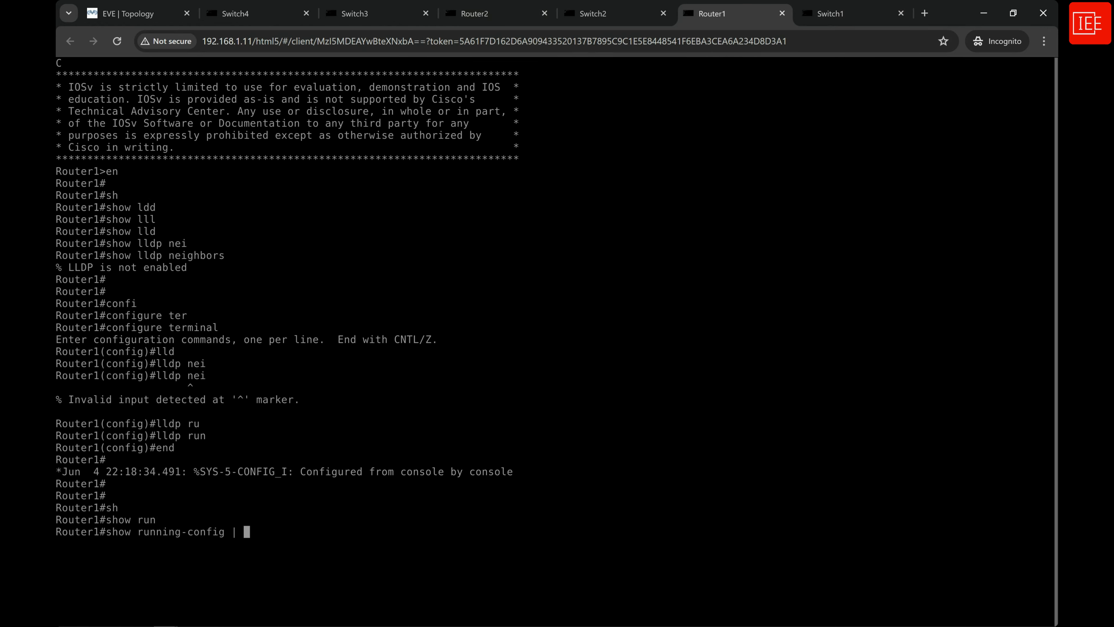
type("in")
key("Tab")
type("lld")
key("Tab")
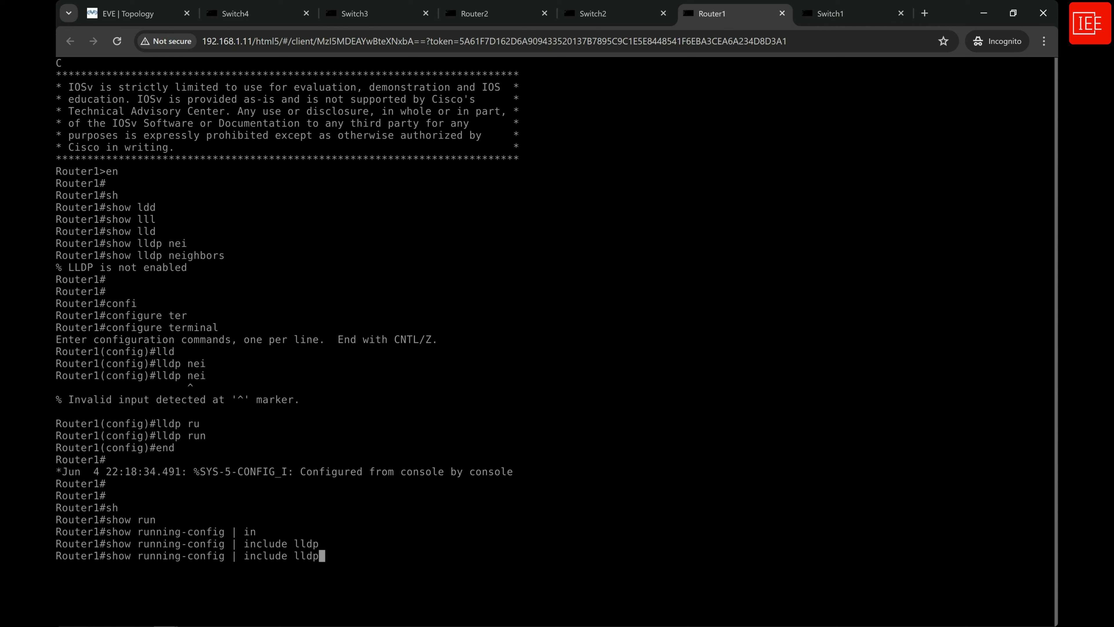
key("Return")
left_click_drag(128, 568, 57, 569)
left_click(139, 573)
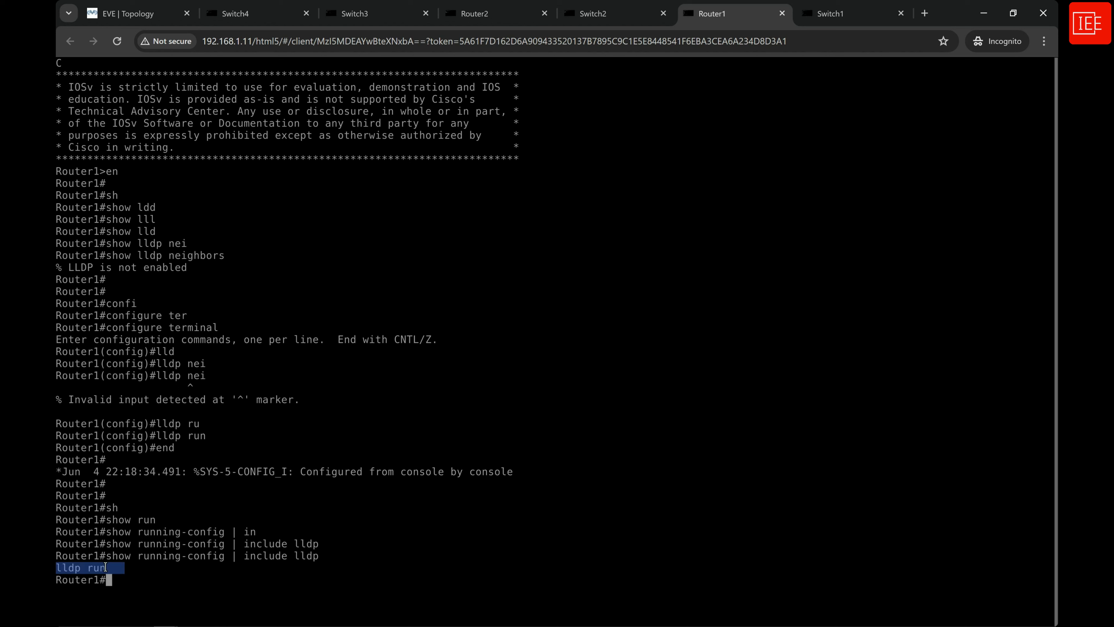
left_click(209, 575)
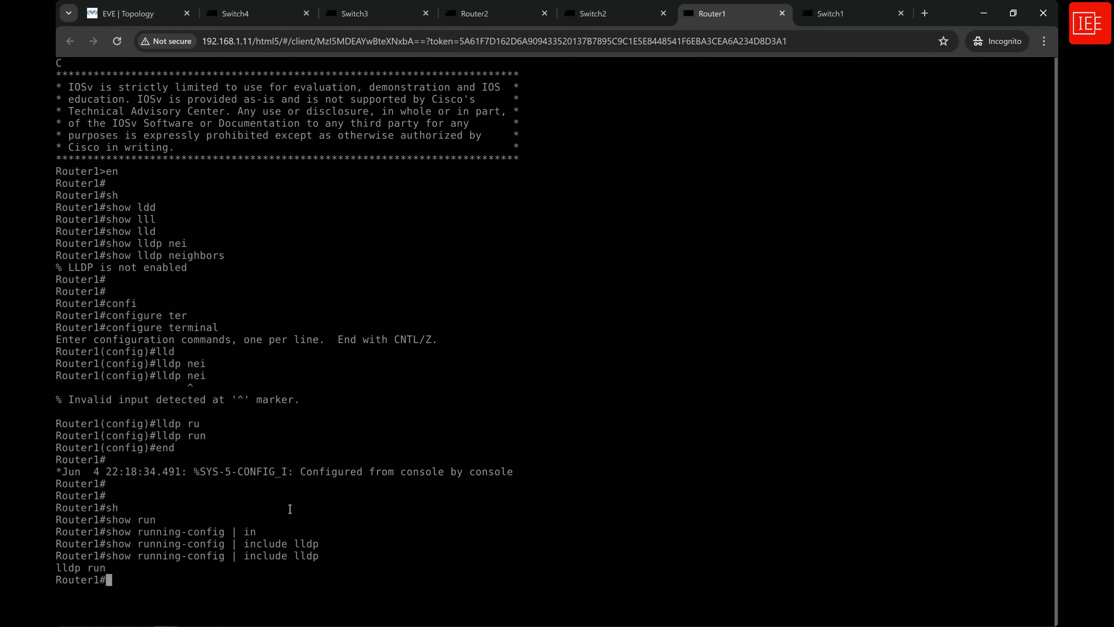
Return to the Switch1 console from the topology and list its LLDP neighbours with show lldp neighbors.
left_click(146, 20)
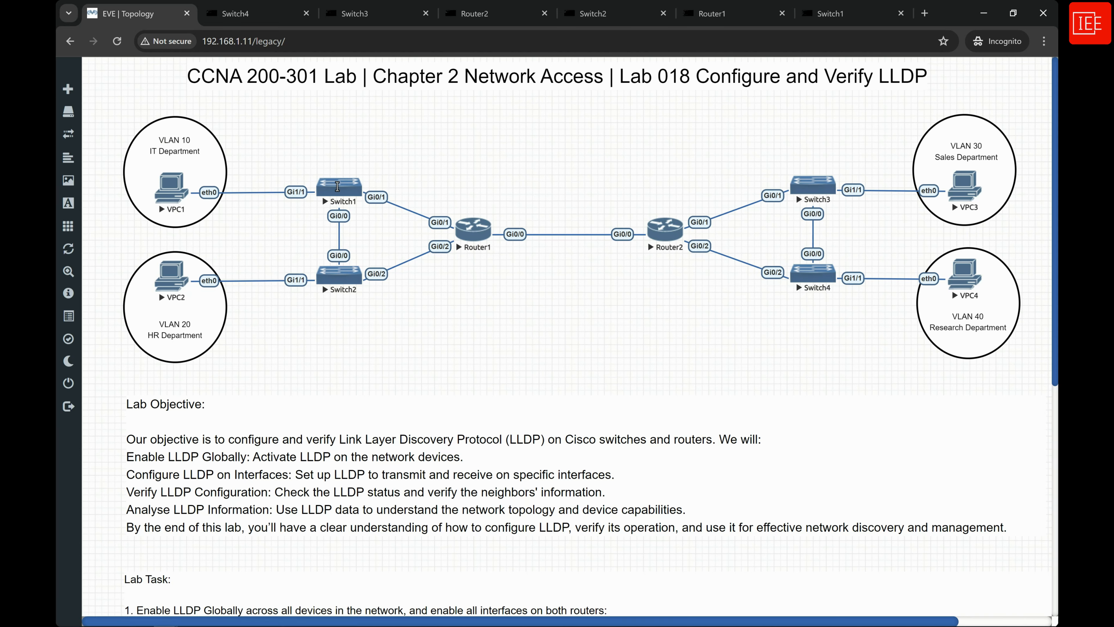
left_click(338, 186)
key("Return")
key("Return")
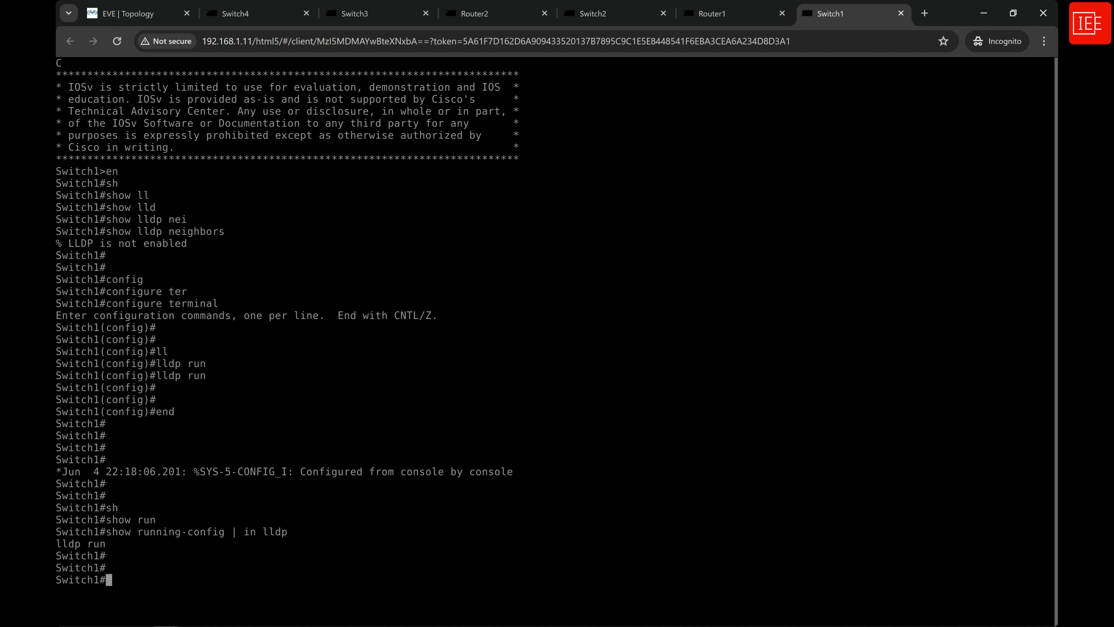
type("sh")
key("Tab")
type("lld")
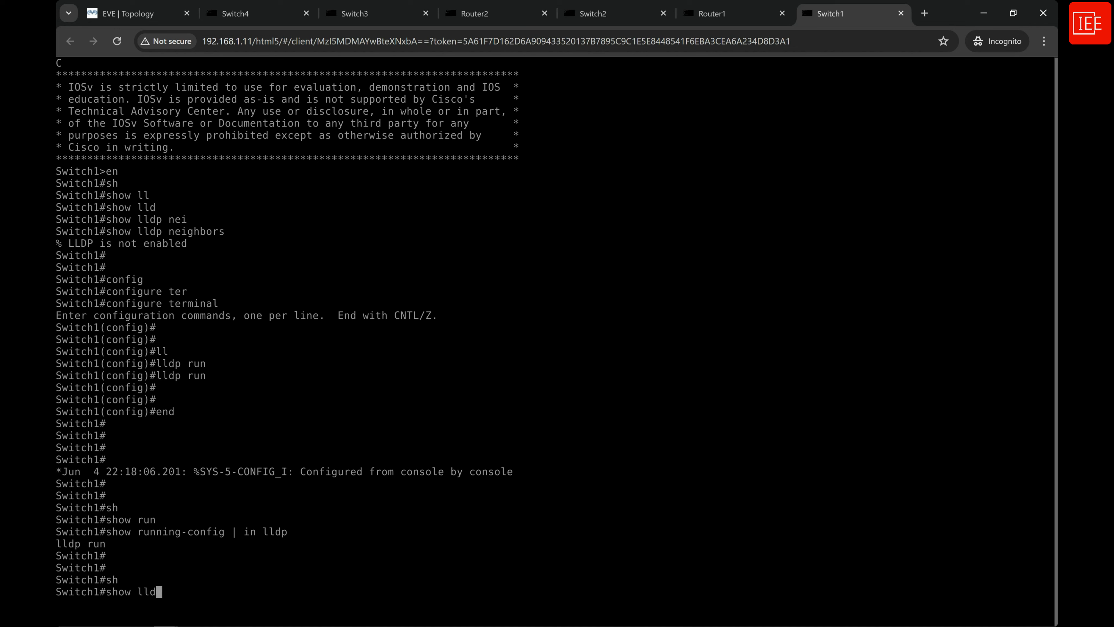
key("Tab")
type("nei")
key("Tab")
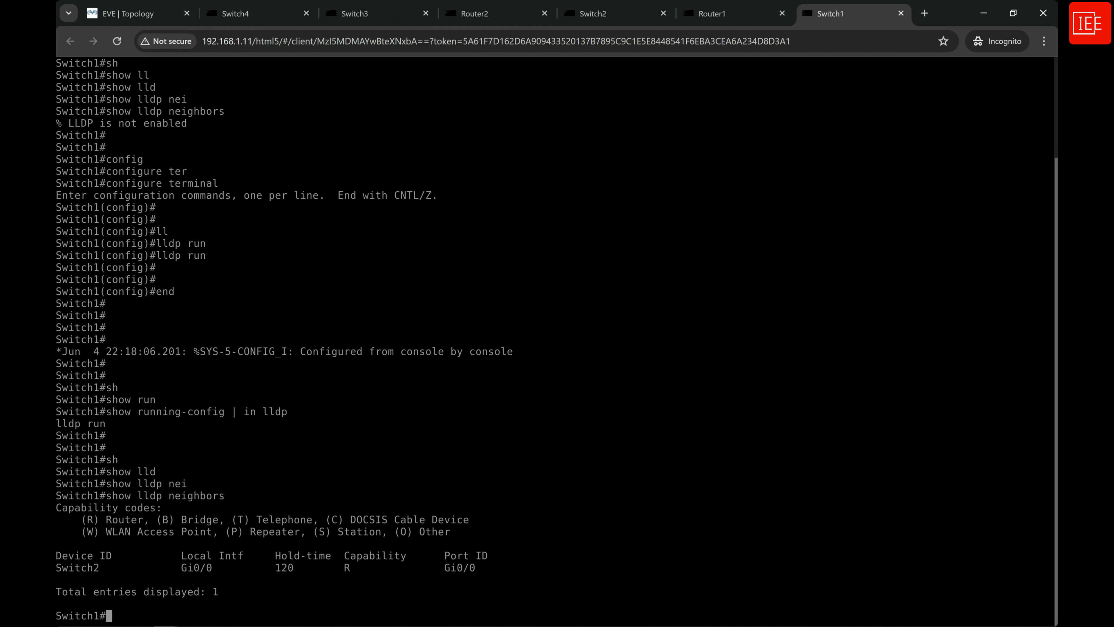
Switch to the Router1 console and check its interface status with sh ip int br.
left_click(714, 17)
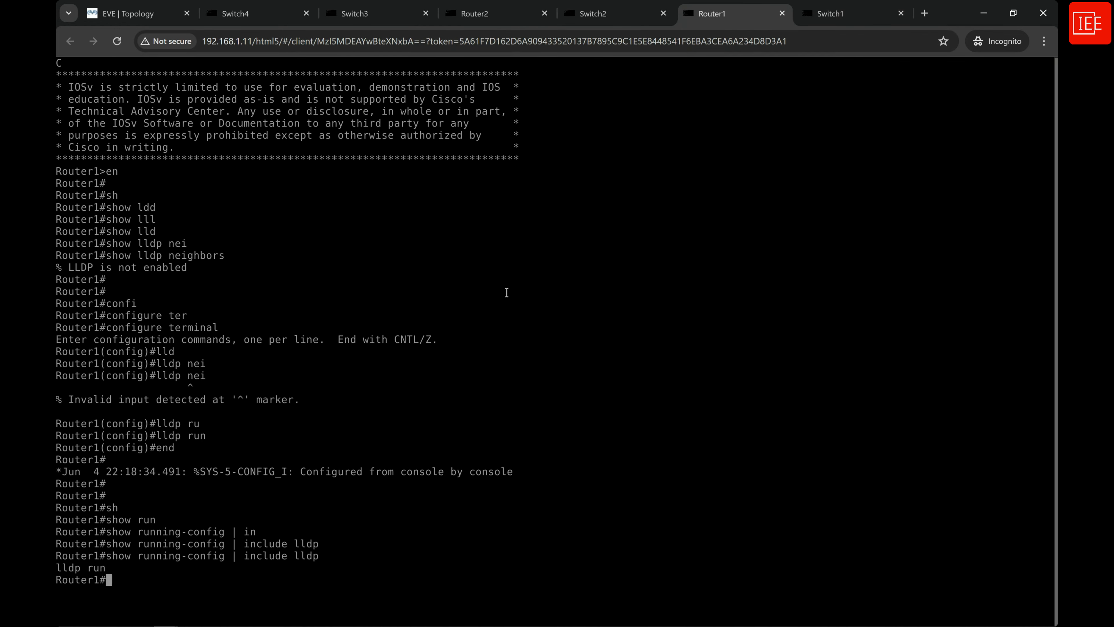
key("Return")
key("Return")
type("sh ")
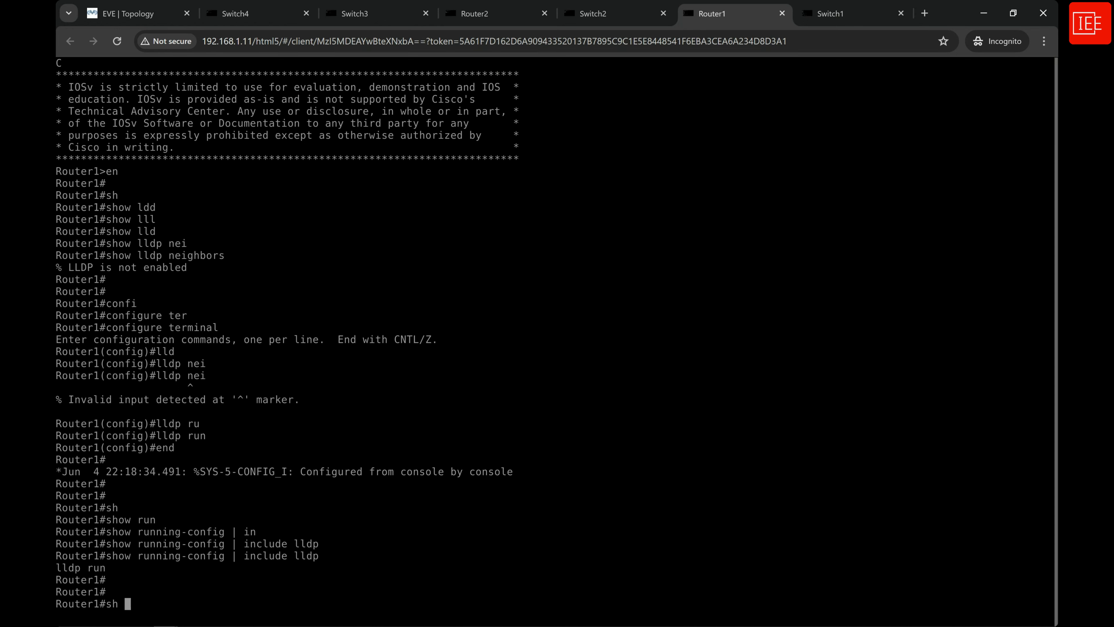
type("ip int br")
key("Return")
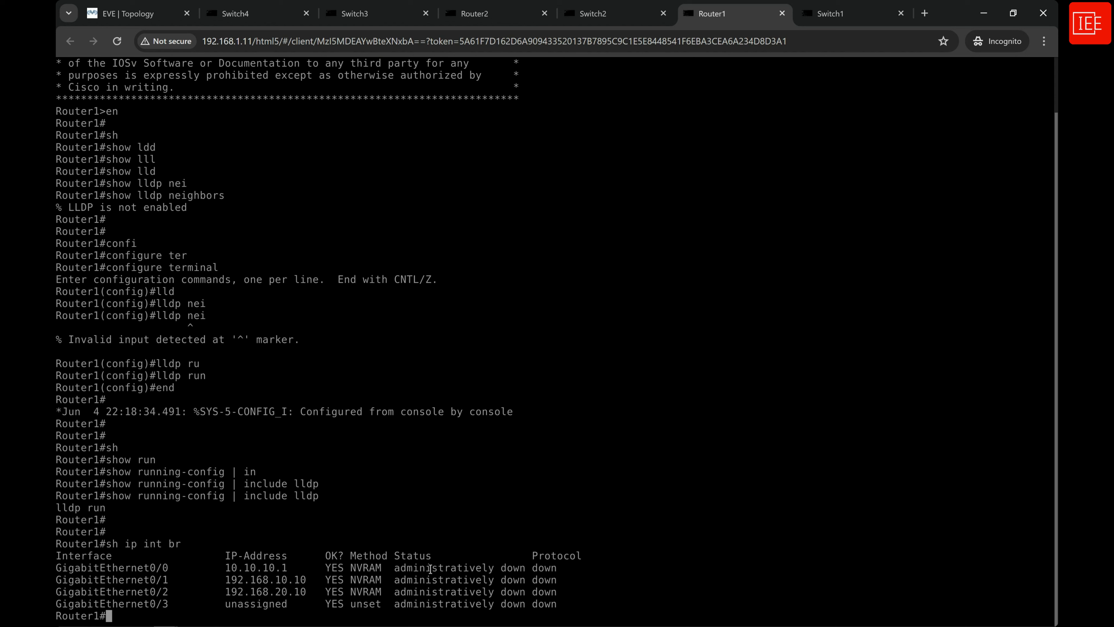
Enter global configuration mode on Router1 with configure terminal.
type("config")
key("Tab")
type("ter")
key("Tab")
key("Return")
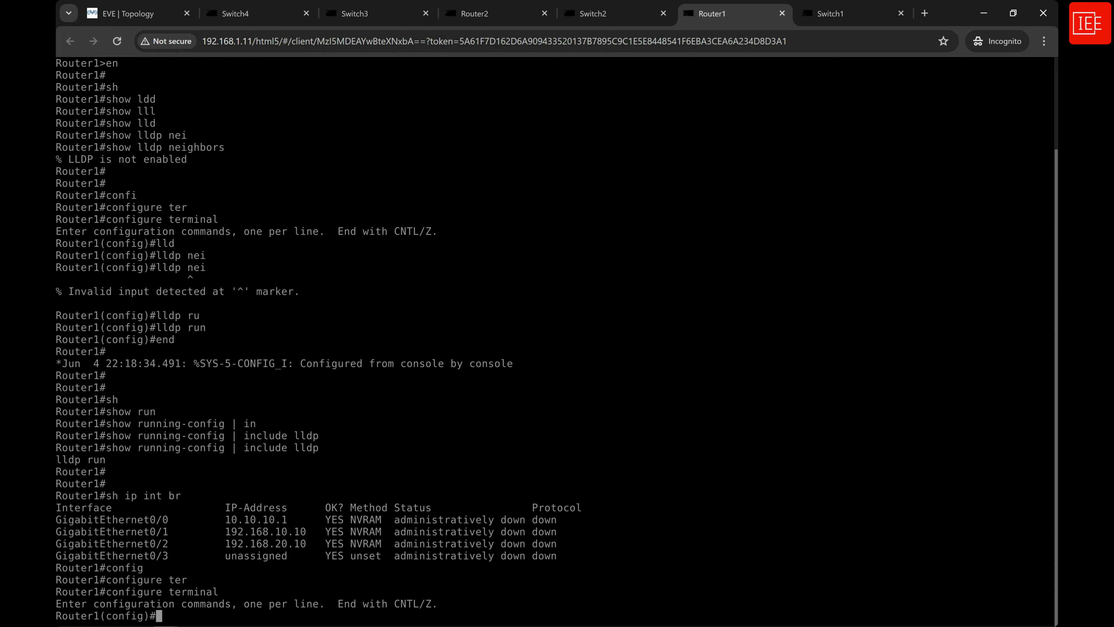
Enter interface range configuration on Router1 for GigabitEthernet 0/0-2 with interface range gigabitEthernet 0/0-2.
type("inter")
key("Tab")
type("ran")
key("Tab")
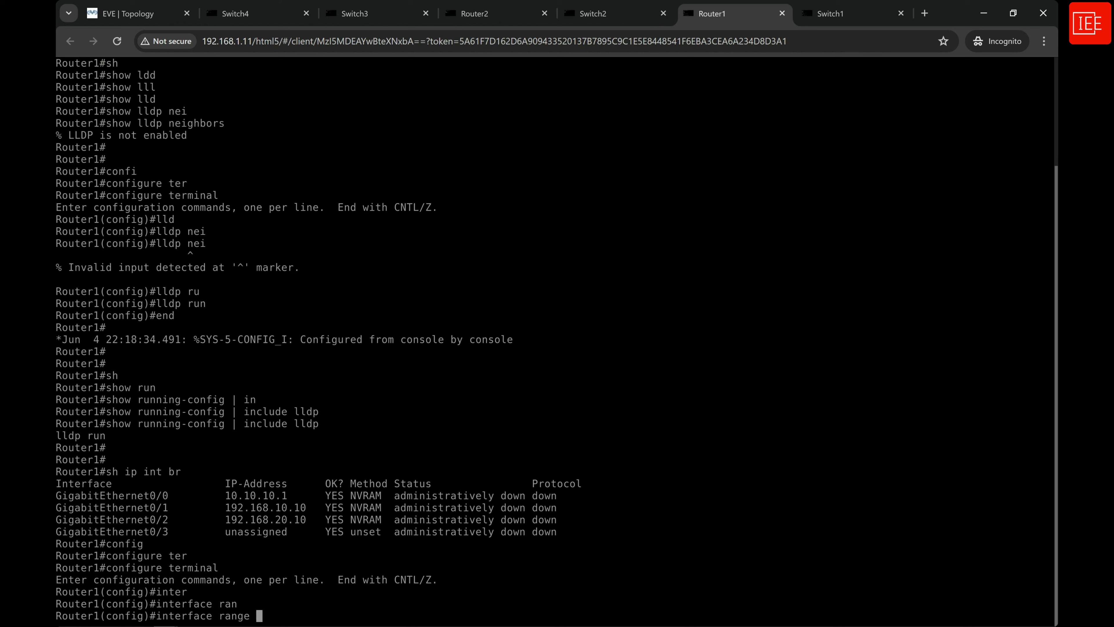
type("gig")
key("Tab")
type("0")
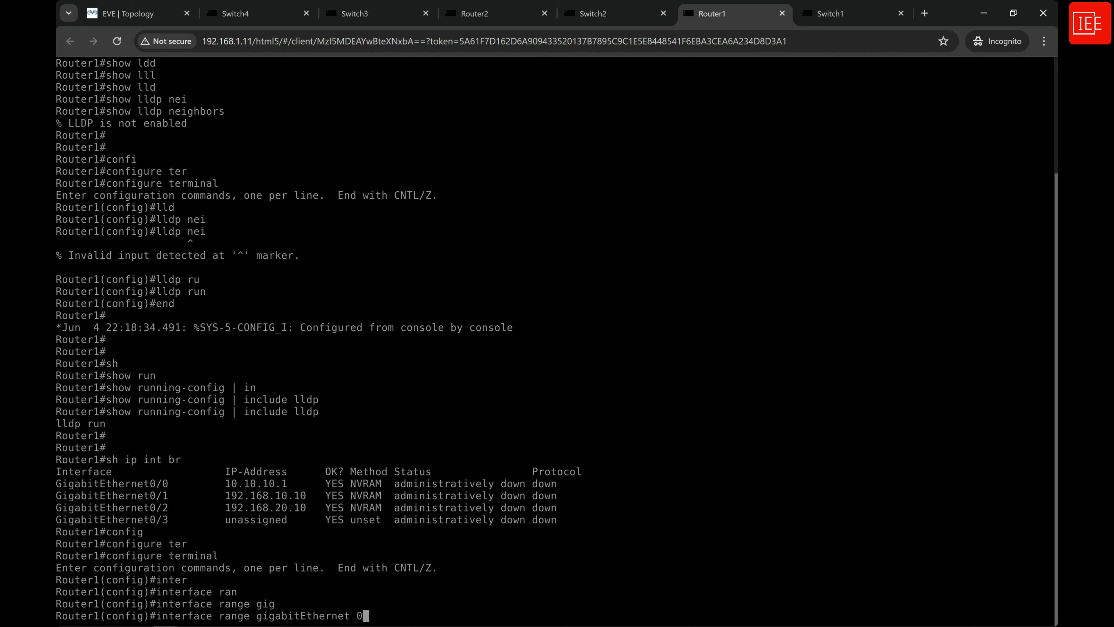
type("/0-2")
key("Return")
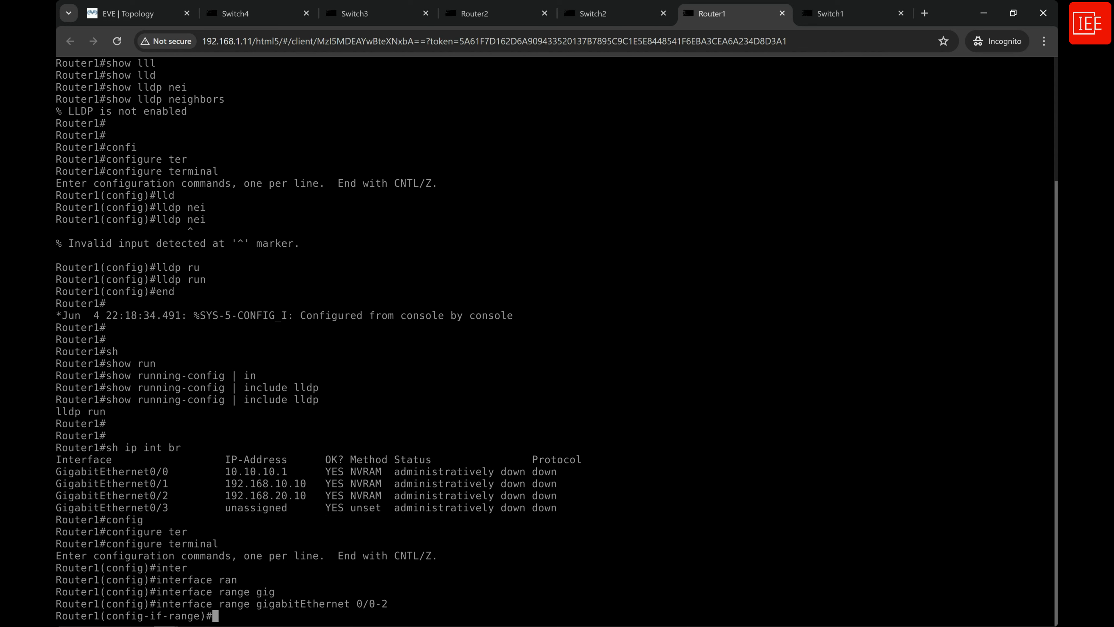
Enable the selected GigabitEthernet range on Router1 with no shut and leave configuration mode with end.
type("no shut")
key("Return")
key("Return")
key("Return")
key("Return")
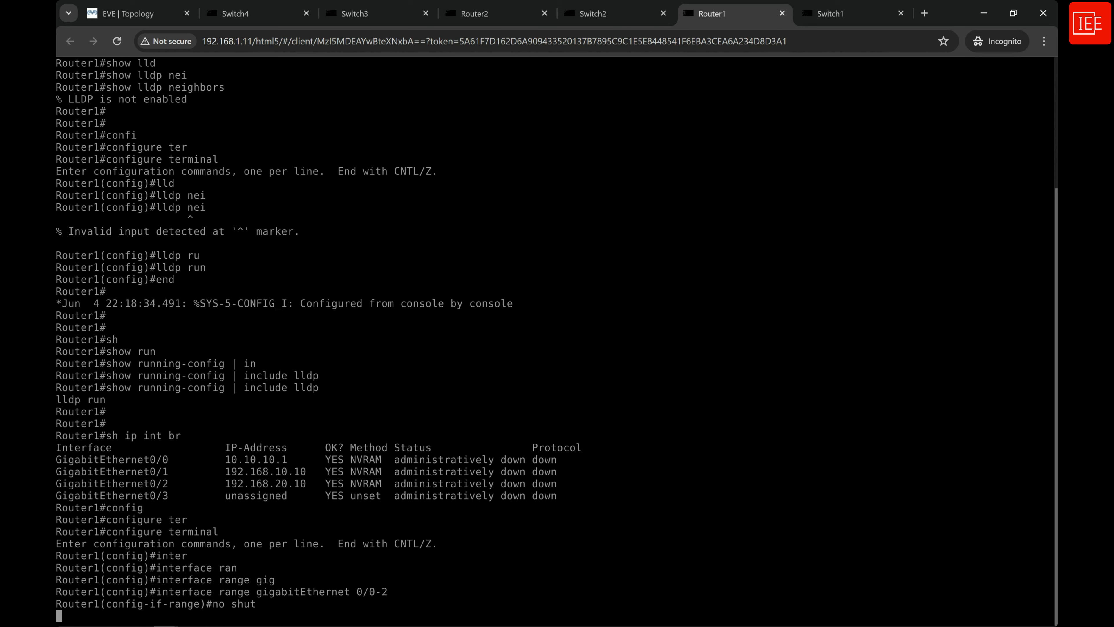
type("end")
key("Return")
key("Return")
key("Return")
key("Return")
key("Return")
key("Return")
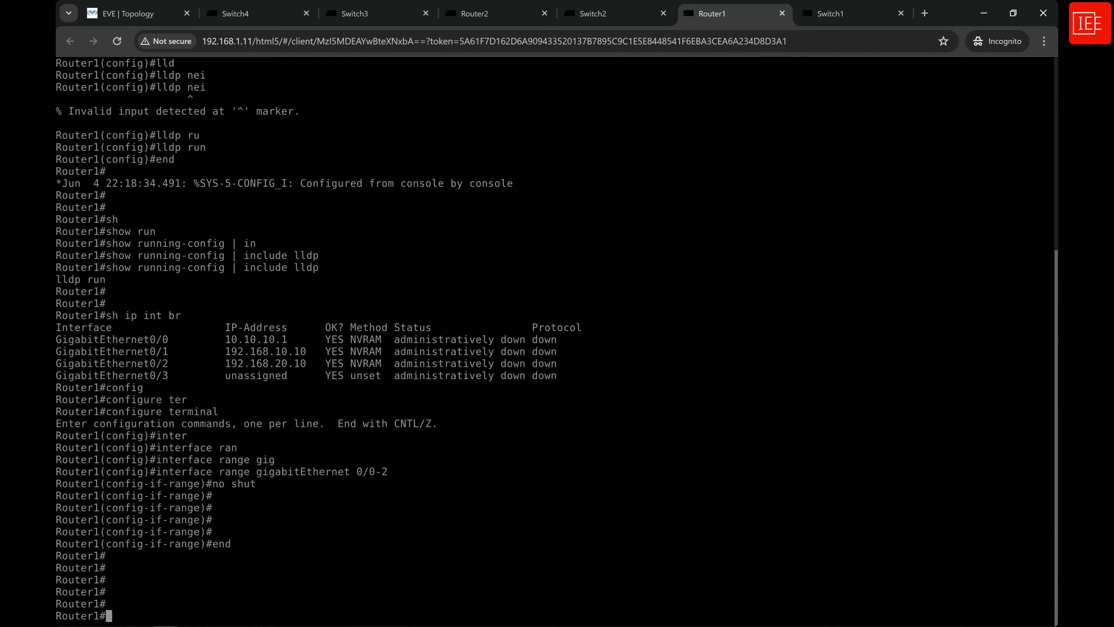
Switch to the Router2 console and check its interface status with do sh ip int br.
left_click(474, 13)
key("Return")
key("Return")
key("Return")
type("dp s")
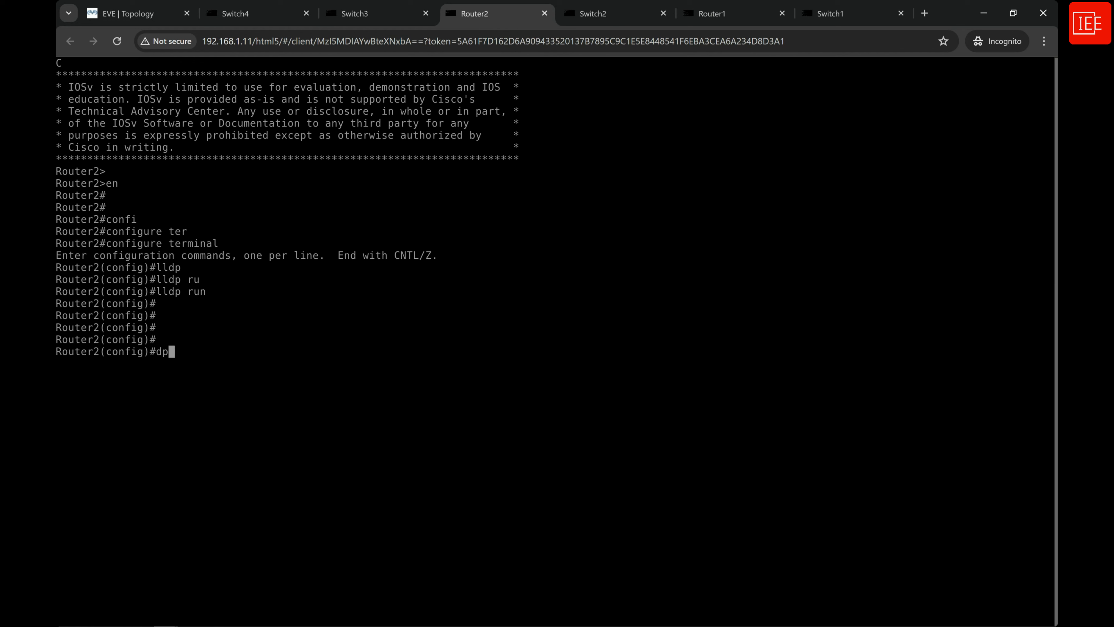
key("BackSpace")
key("BackSpace")
key("BackSpace")
key("BackSpace")
type("do sh ip int br")
key("Return")
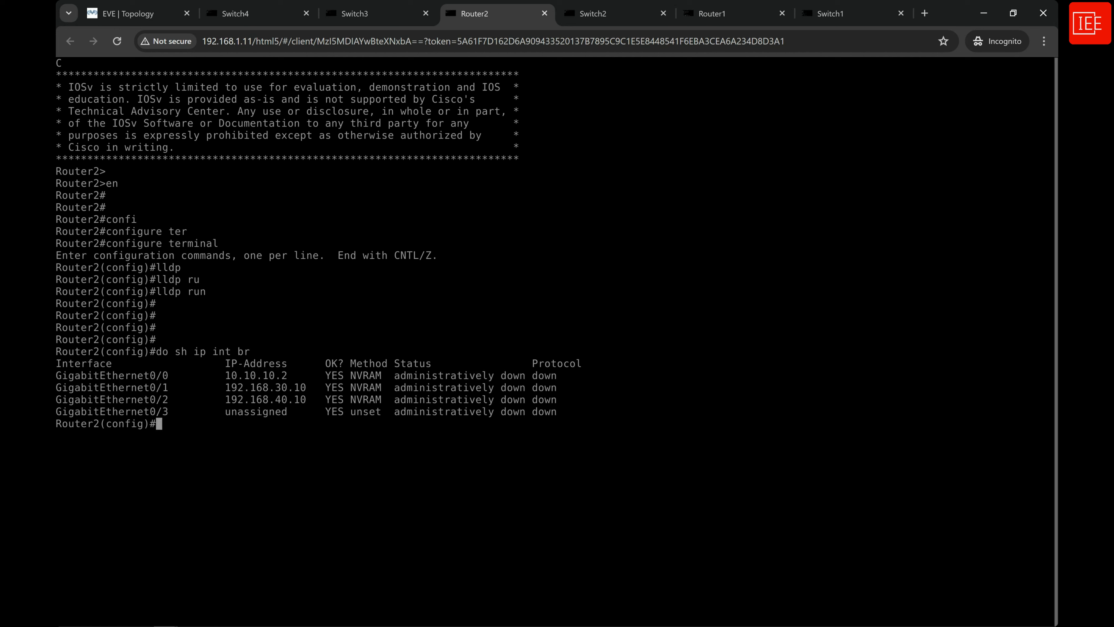
Enable GigabitEthernet 0/0-2 on Router2 with inter ran gig 0/0-2 followed by no sh.
type("inter ran gig ")
type("0/0-")
type("2")
key("Return")
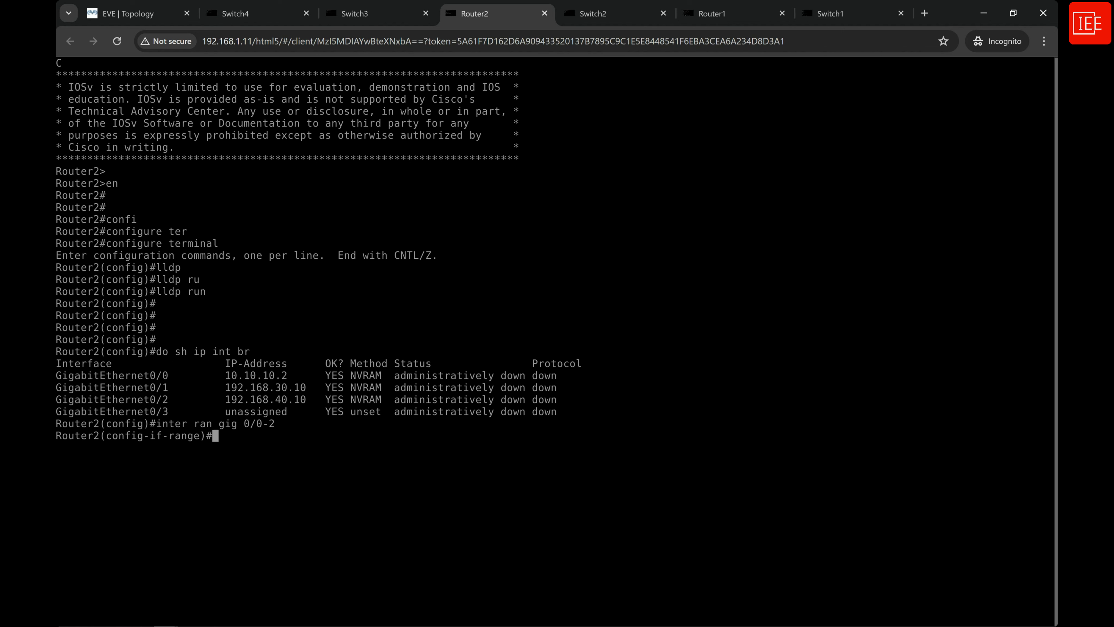
type("no sh")
key("Return")
Leave configuration mode on Router2 with end and return to a clean privileged prompt.
key("Return")
key("Return")
key("Return")
type("end")
key("Return")
key("Return")
key("Return")
key("Return")
key("Return")
key("Return")
key("Return")
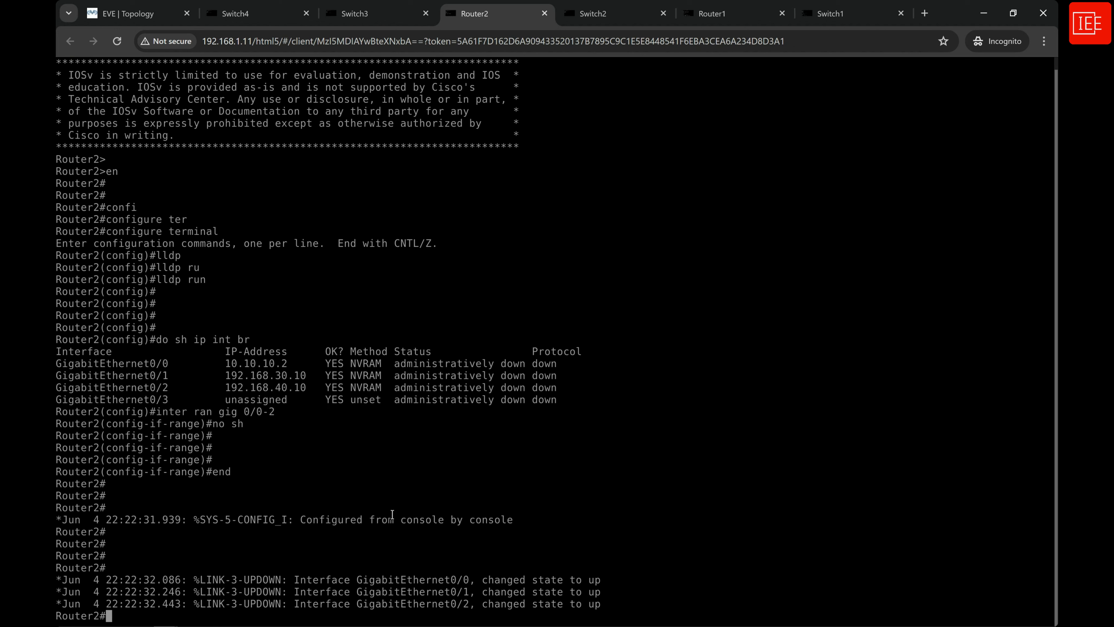
key("Return")
key("Return")
key("Return")
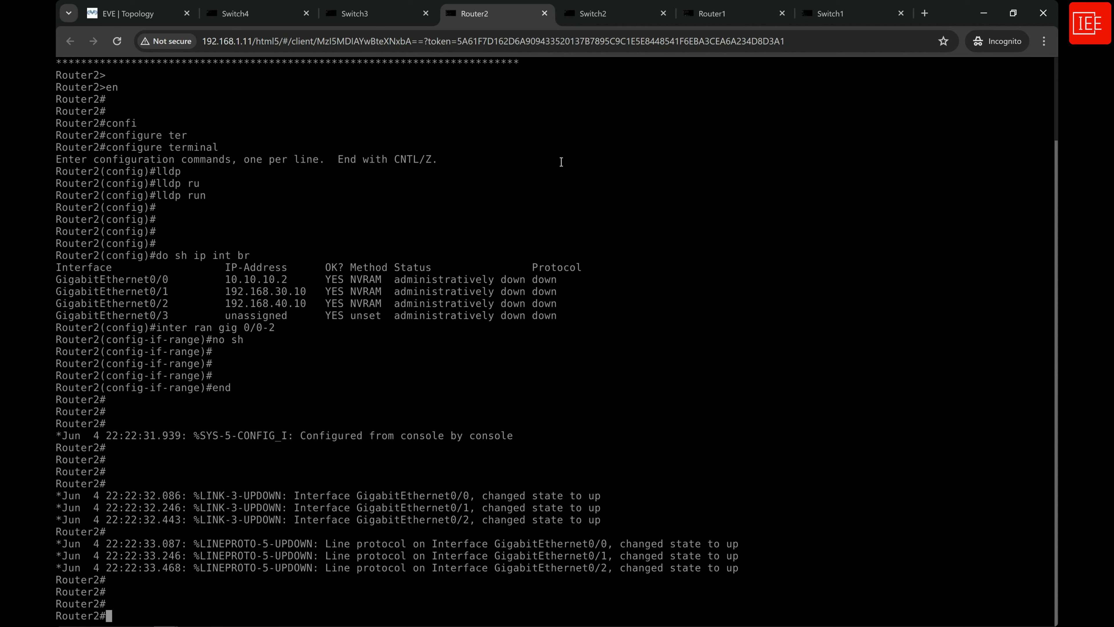
Switch to the Switch1 console and list its LLDP neighbours again with show lldp neighbors.
left_click(882, 17)
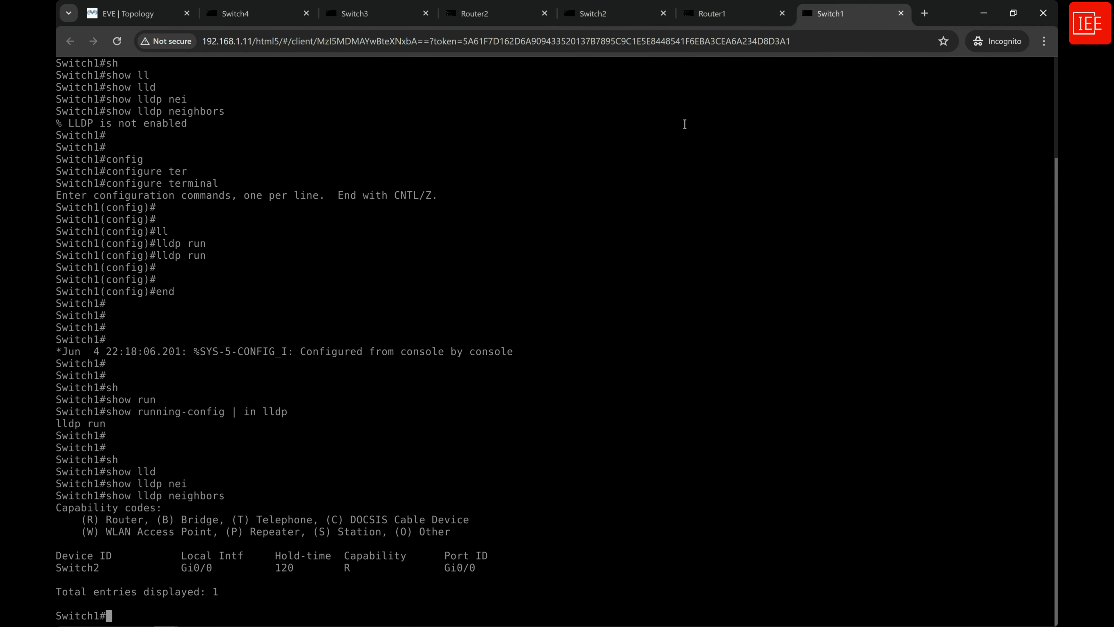
key("Return")
key("Return")
key("Return")
key("Return")
key("Return")
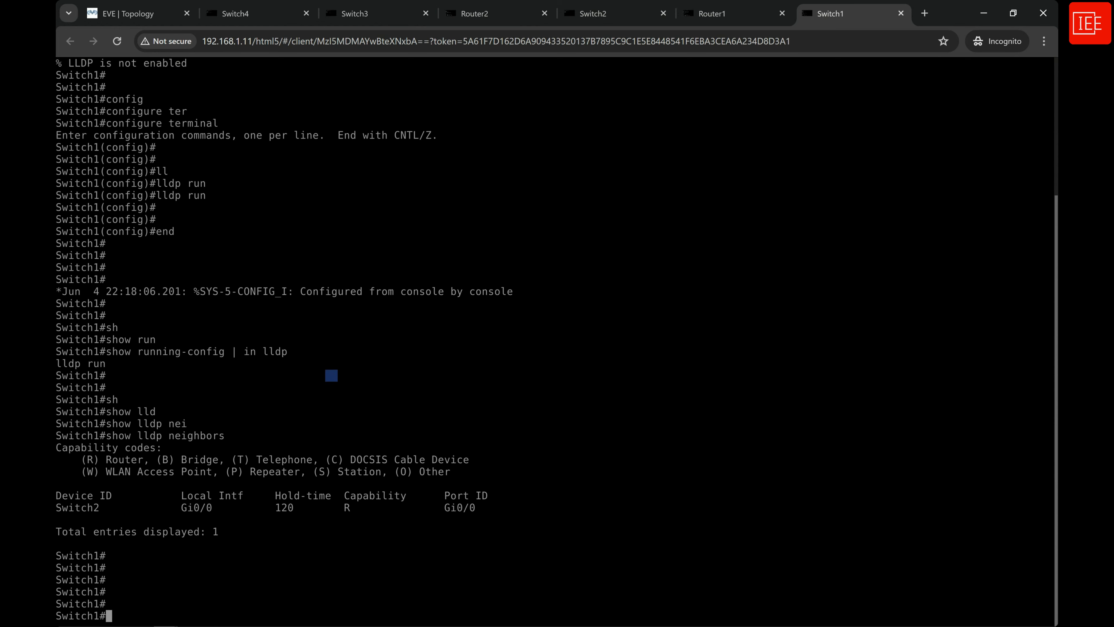
key("Up")
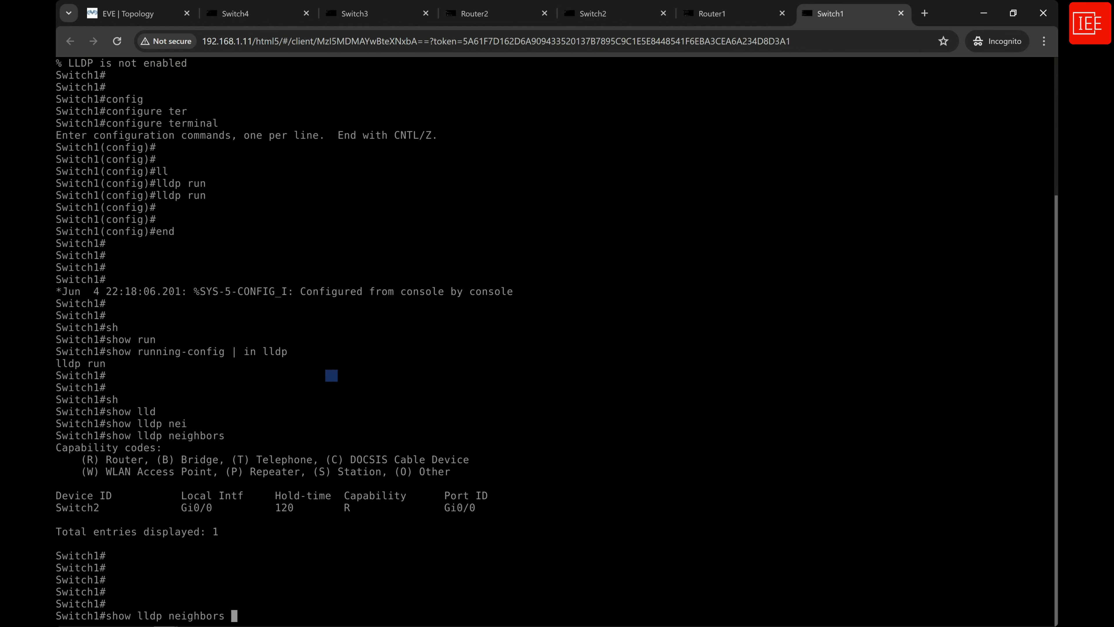
key("Return")
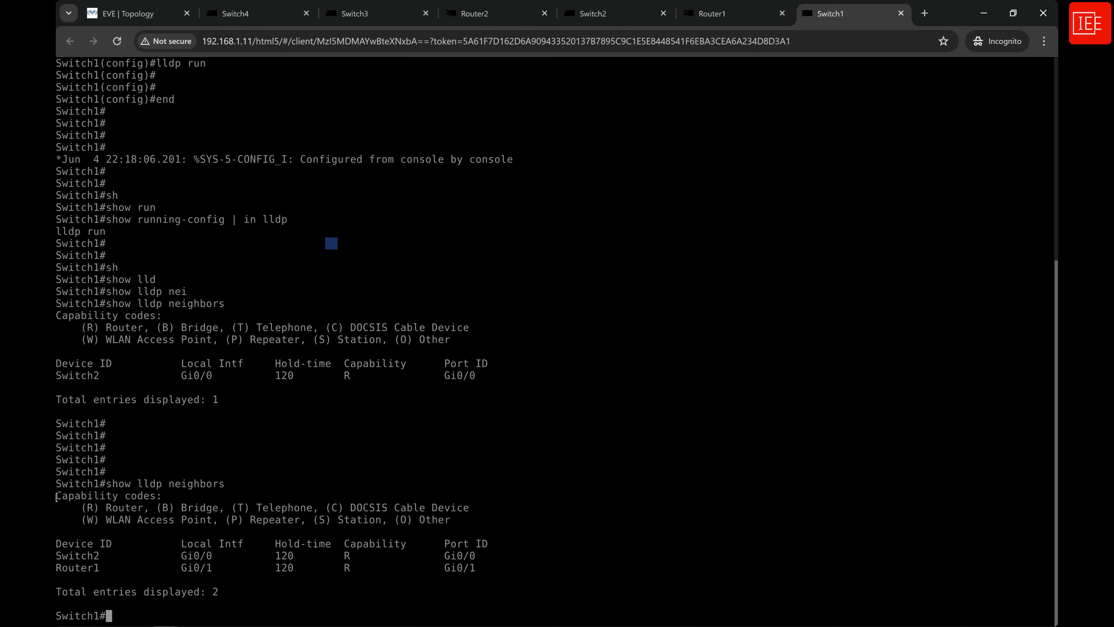
Examine the capability codes, column headings and device IDs in Switch1's latest LLDP neighbour table.
left_click_drag(57, 496, 176, 495)
left_click(129, 518)
left_click_drag(56, 543, 493, 543)
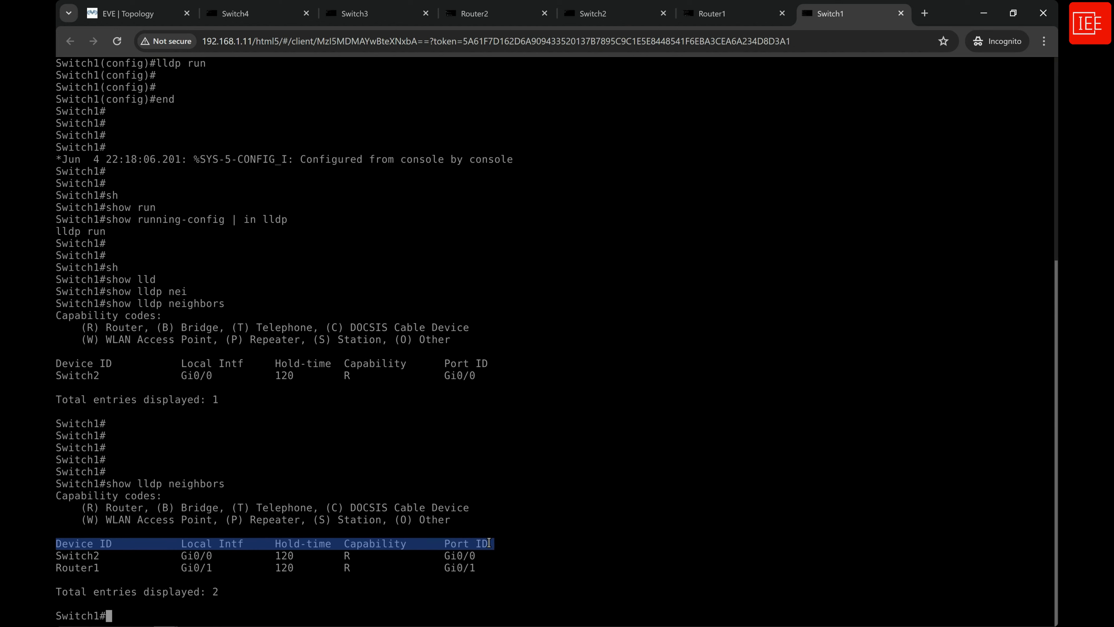
left_click(76, 557)
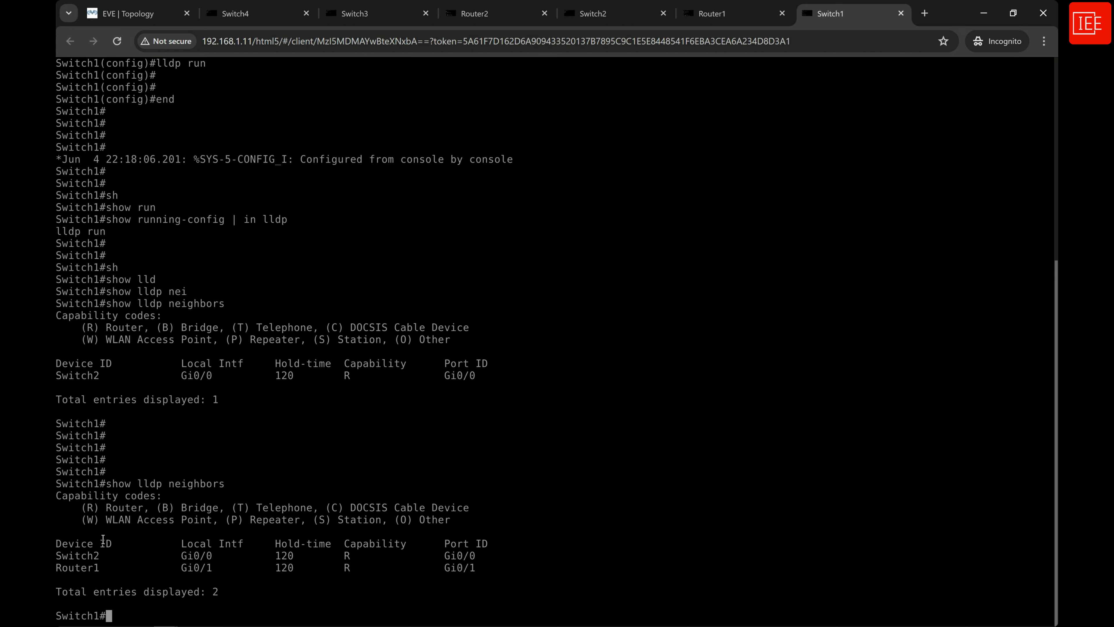
double_click(70, 555)
left_click_drag(99, 567, 57, 570)
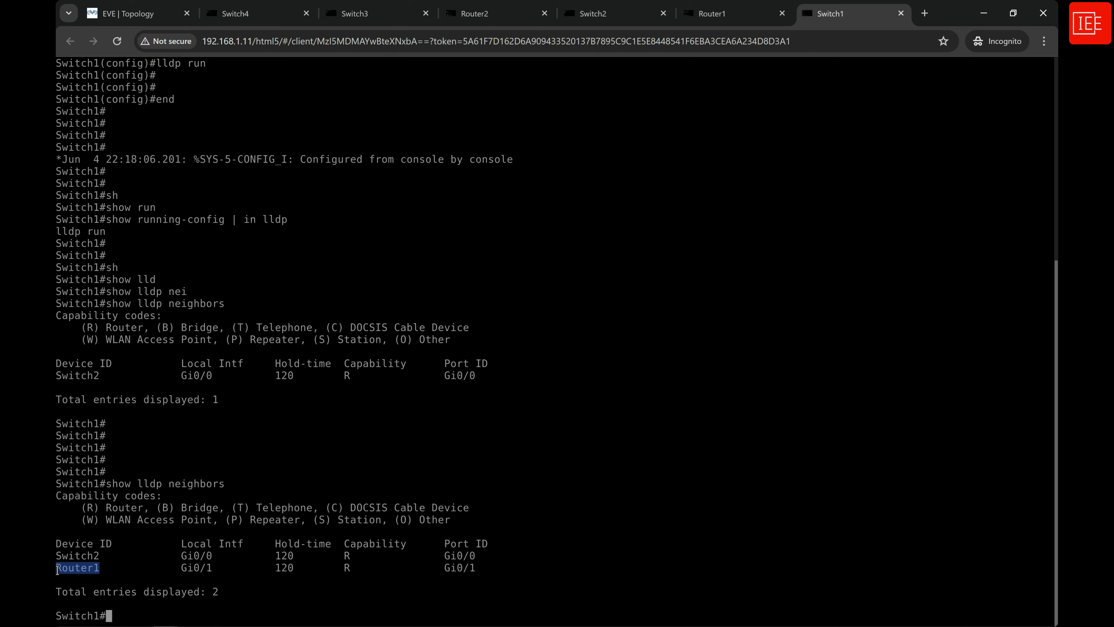
left_click(102, 568)
double_click(74, 484)
left_click(192, 559)
left_click_drag(105, 556, 58, 555)
Examine the local interface, hold-time, capability and port ID of each neighbour in Switch1's LLDP table.
left_click(183, 556)
left_click_drag(183, 556, 216, 554)
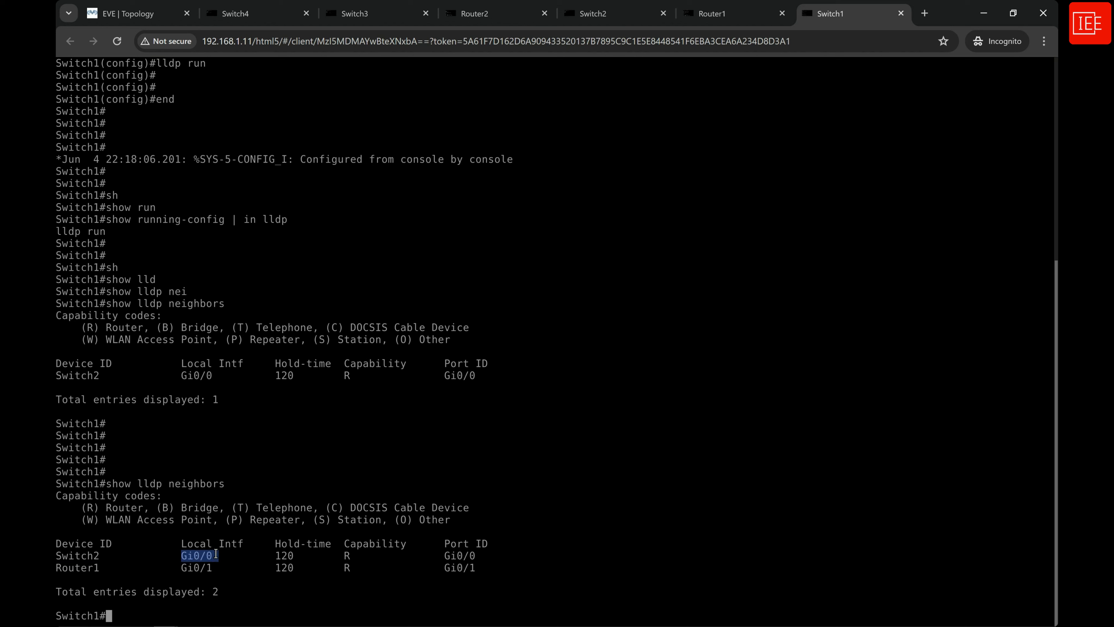
left_click(254, 567)
left_click_drag(276, 543, 292, 571)
left_click(276, 556)
double_click(356, 544)
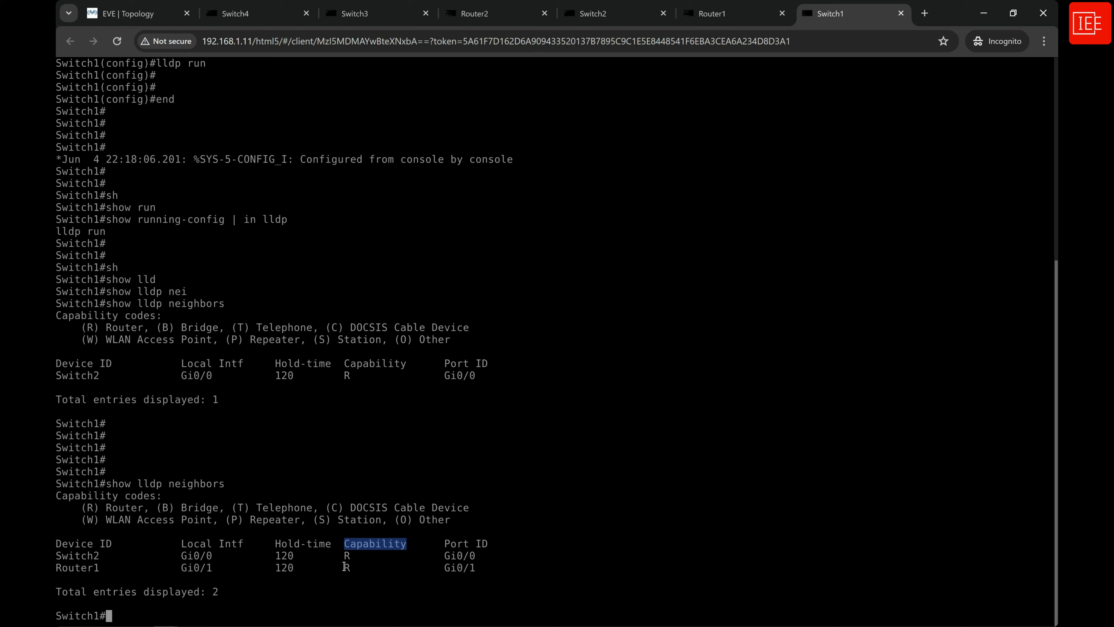
left_click(121, 569)
double_click(98, 569)
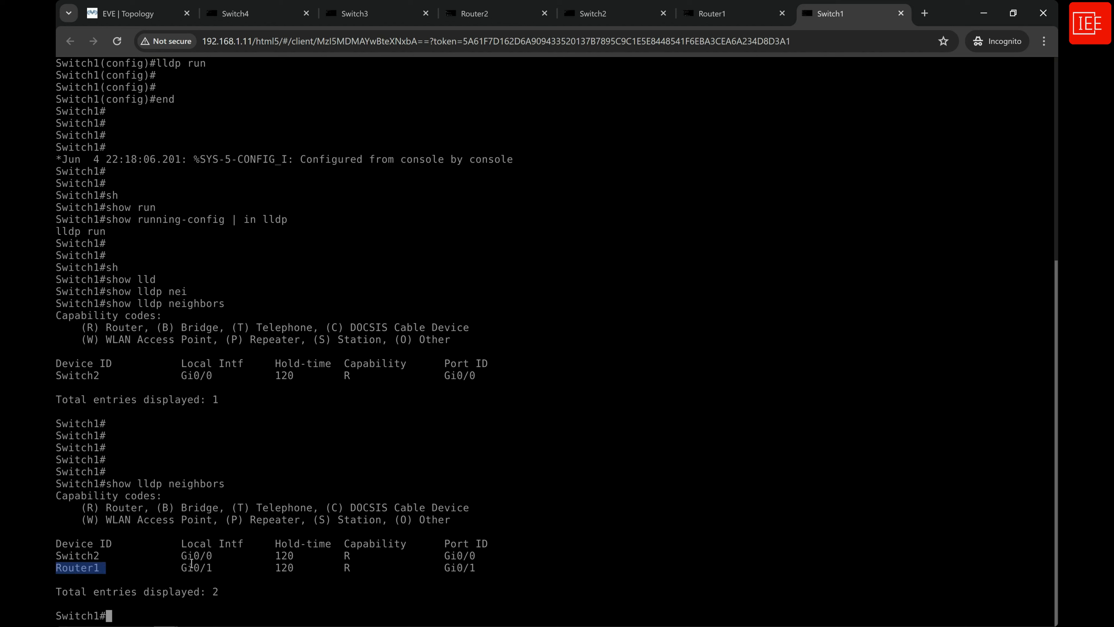
left_click(340, 565)
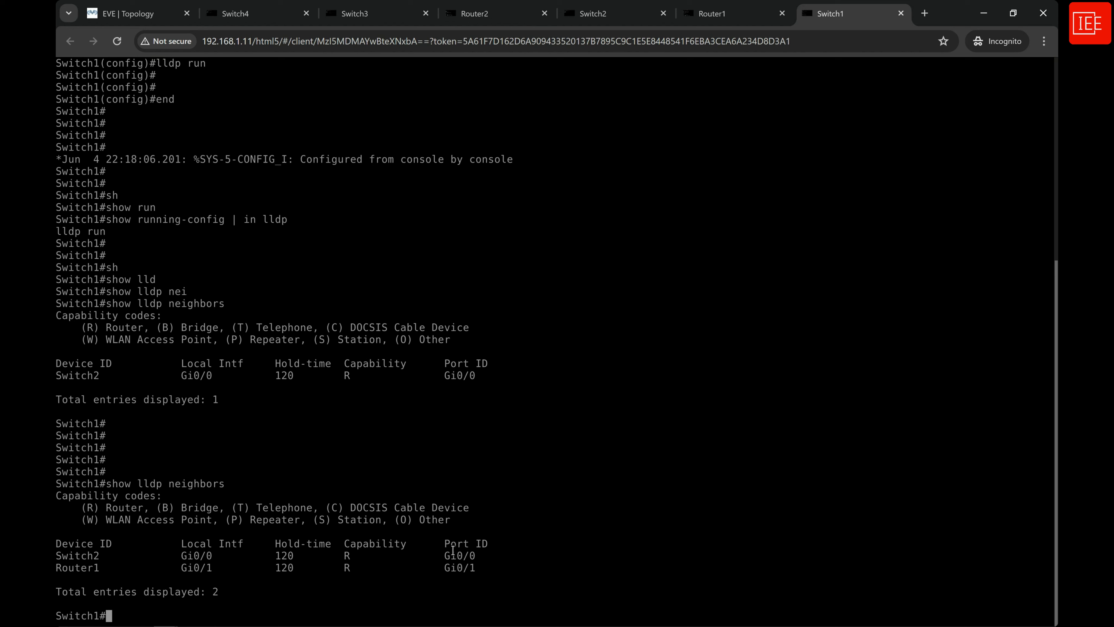
left_click_drag(443, 555, 477, 556)
left_click(442, 569)
Display the full LLDP neighbour details on Switch1 with show lldp neighbors detail, through to the end of the output.
key("Return")
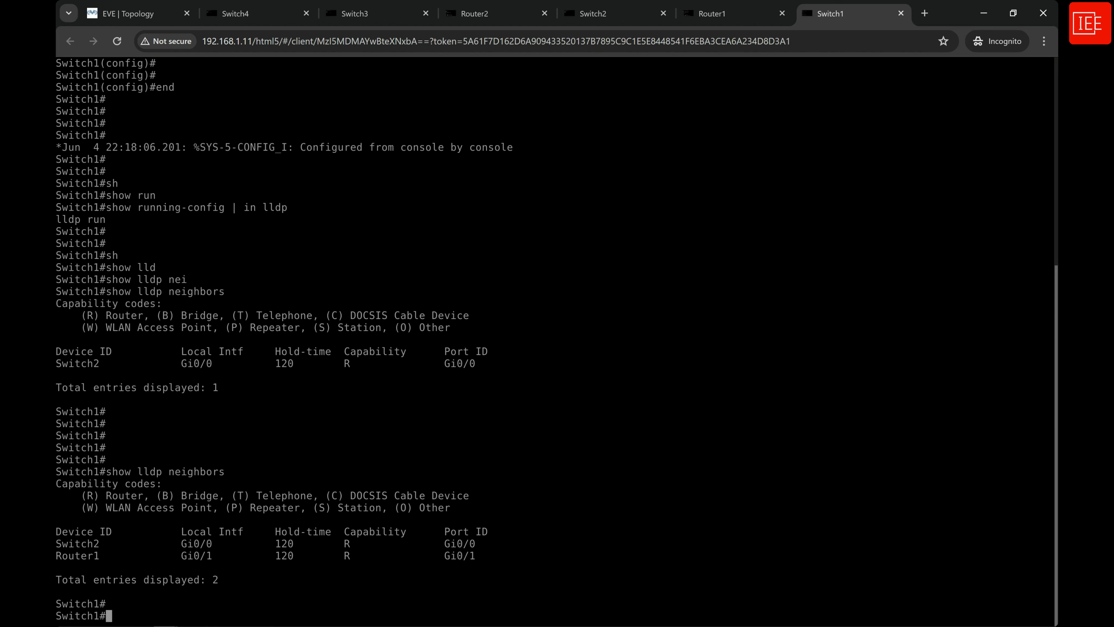
type("sh")
key("Tab")
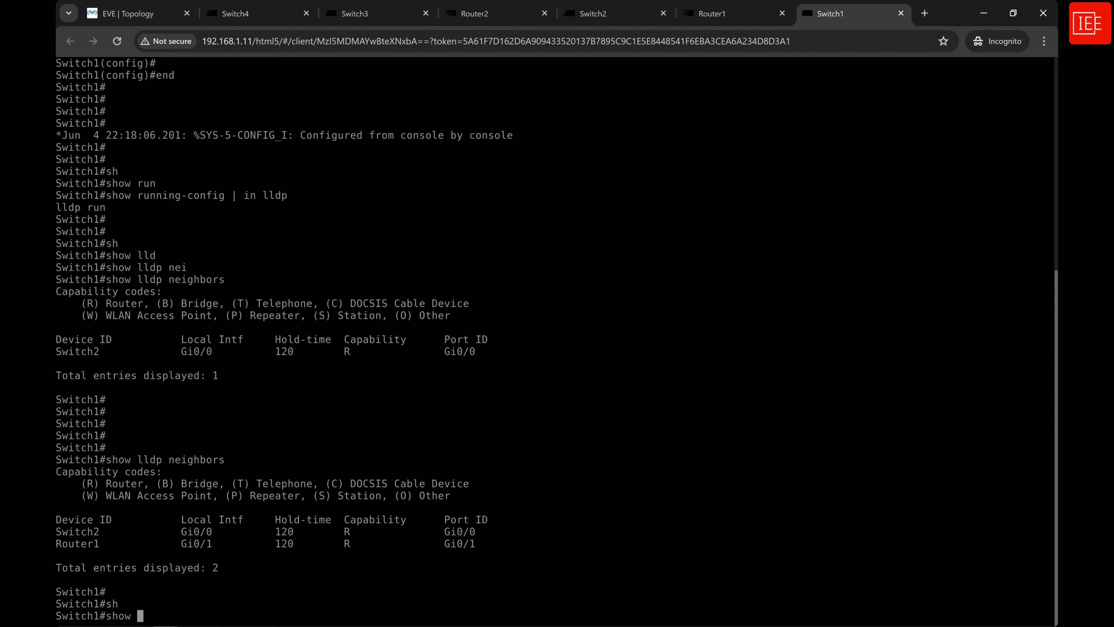
type("lld")
key("Tab")
type("nei")
key("Tab")
type("d")
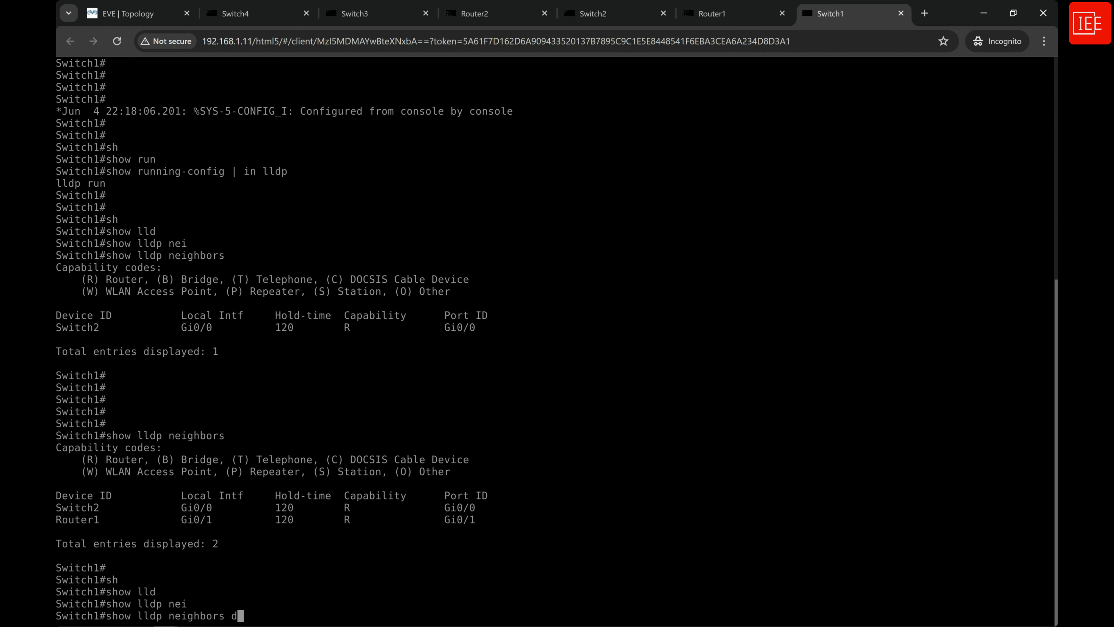
type("et")
key("Tab")
key("Return")
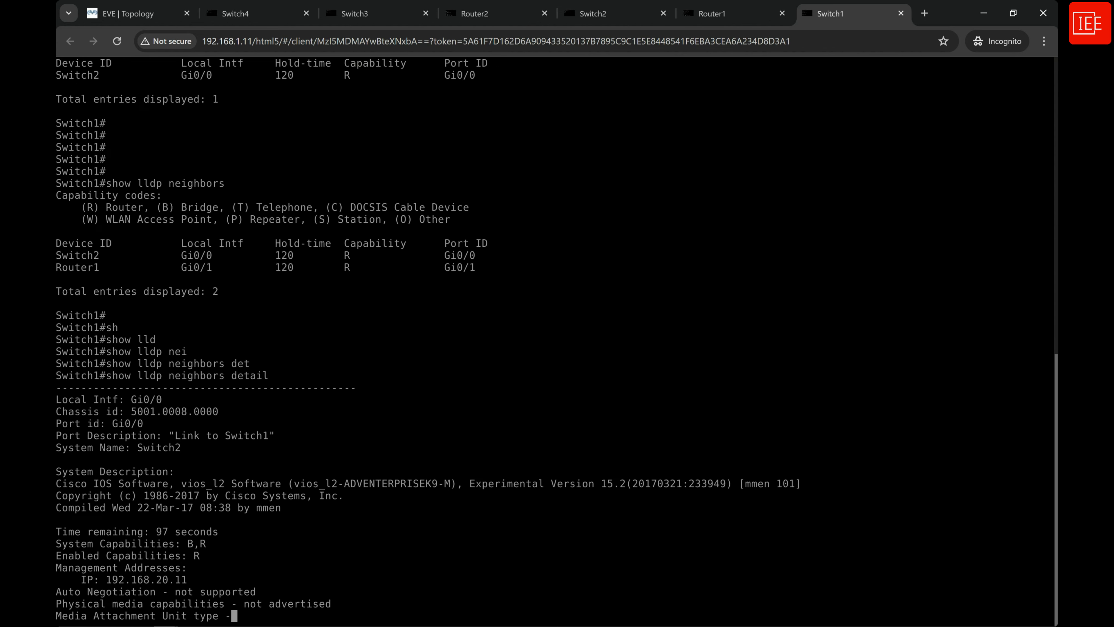
key("space")
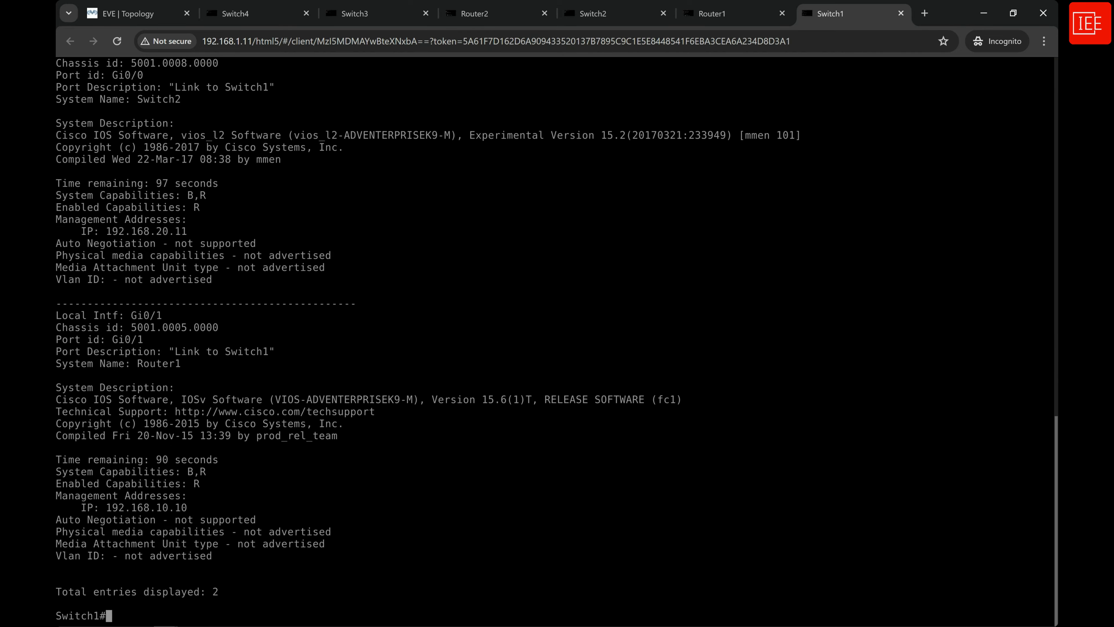
Examine the system name, software type and version in the Switch2 entry of the detailed LLDP output.
scroll(117, 592, "up", 2)
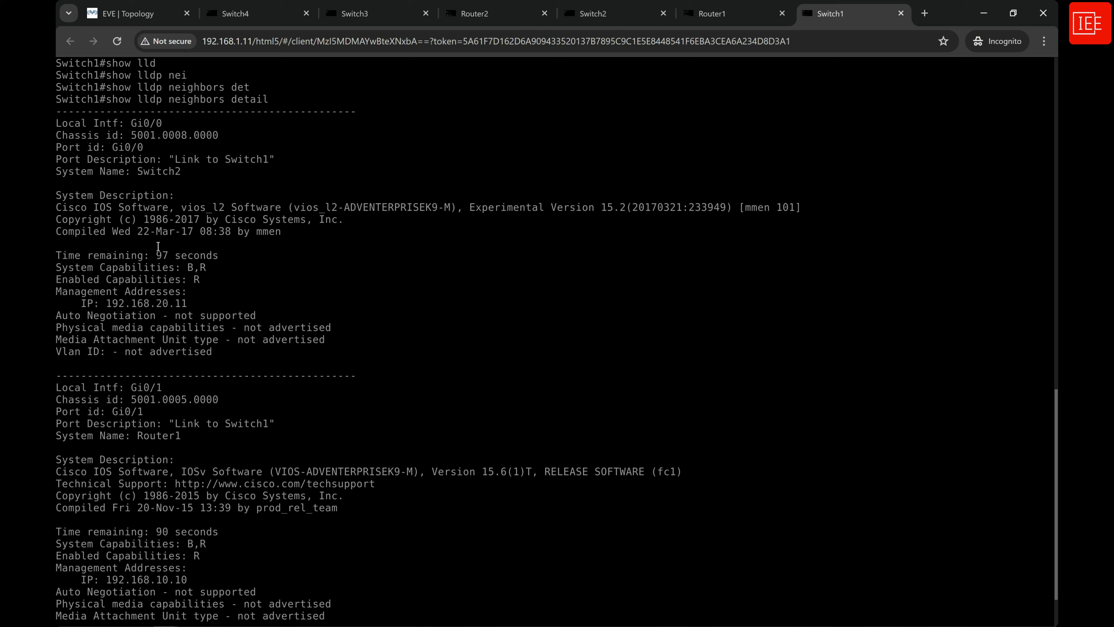
left_click_drag(138, 171, 189, 172)
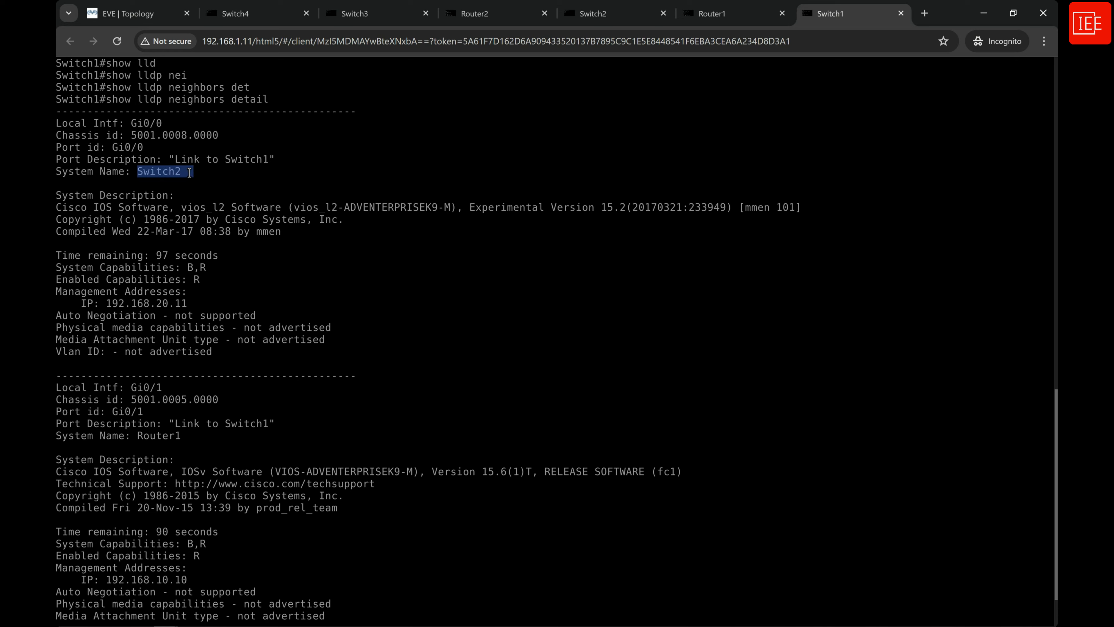
left_click(186, 225)
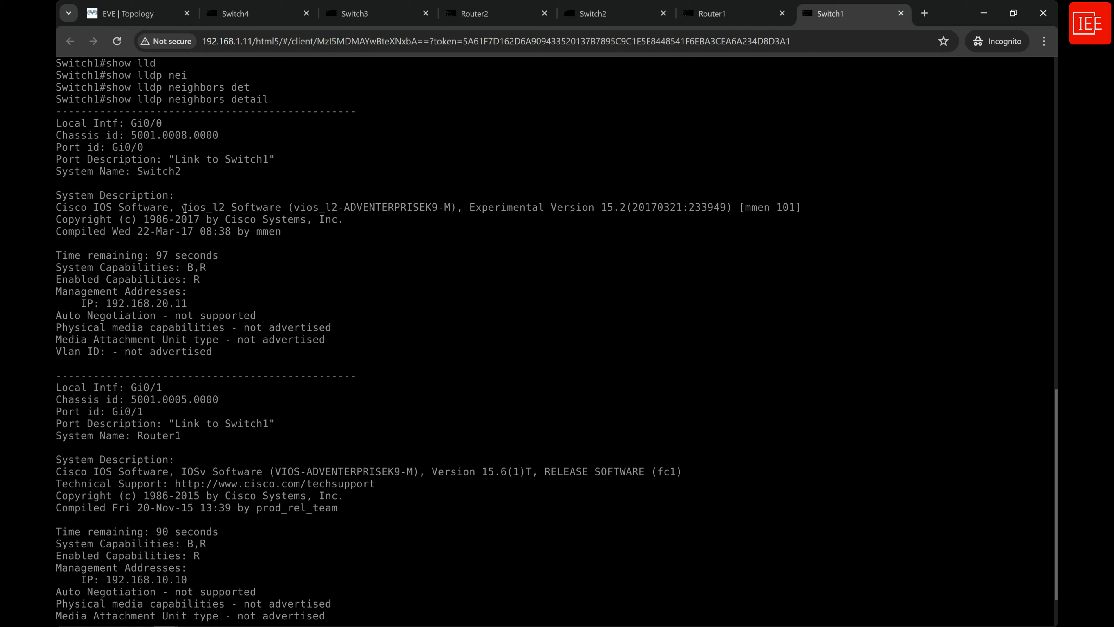
left_click_drag(181, 208, 281, 208)
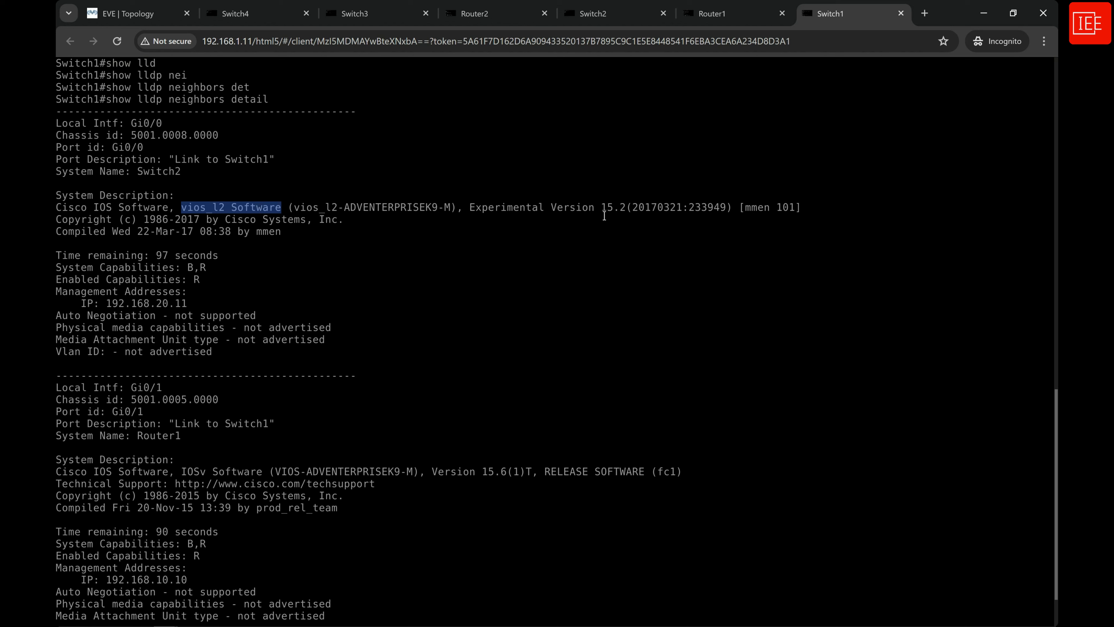
left_click_drag(601, 207, 626, 210)
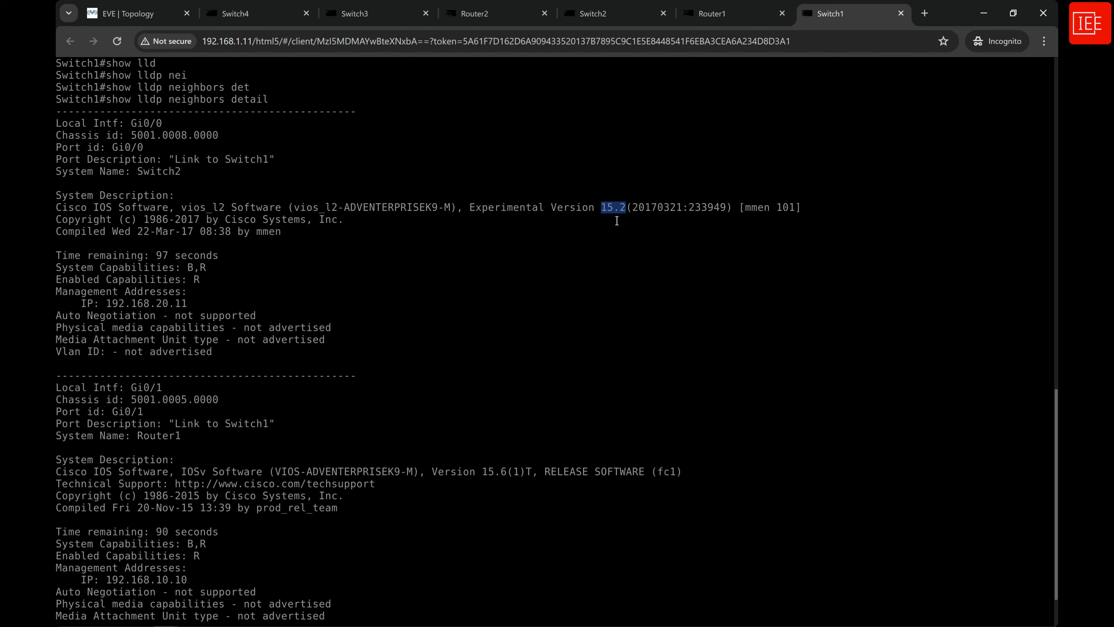
left_click(576, 221)
Examine Router1's system name, software and version in the detailed LLDP output, plus both neighbours' management IP addresses.
scroll(312, 408, "down", 2)
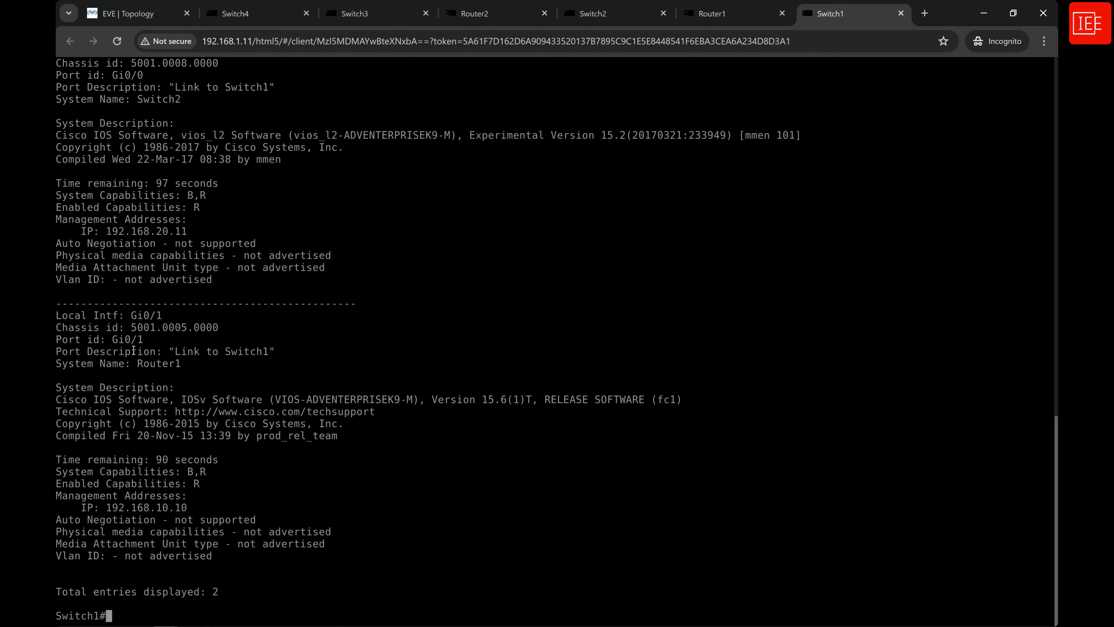
left_click_drag(184, 365, 138, 363)
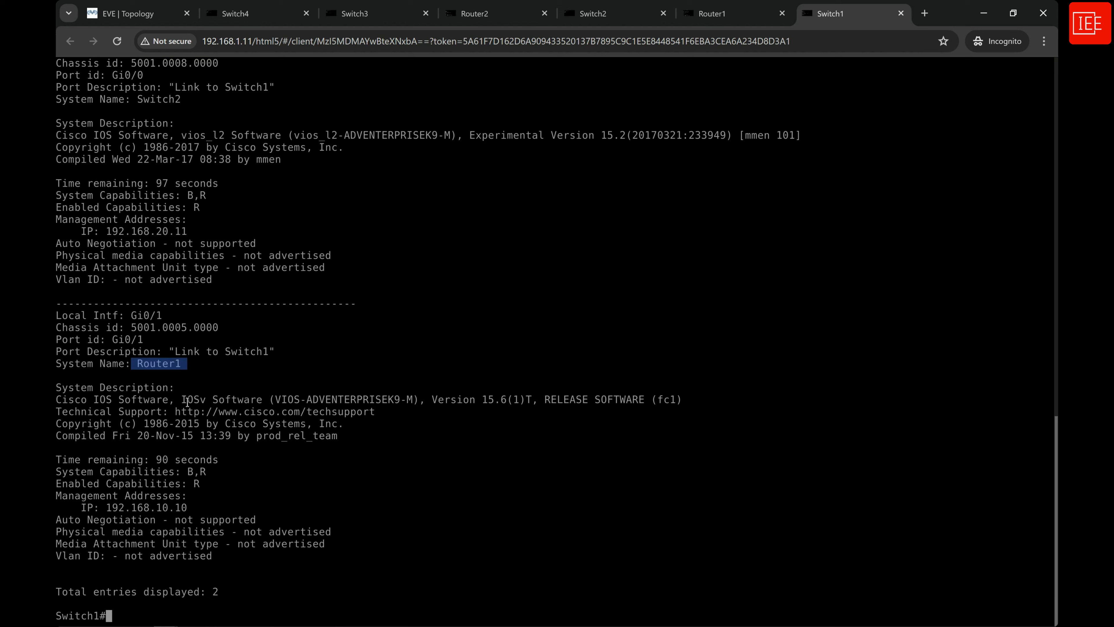
left_click_drag(181, 399, 205, 399)
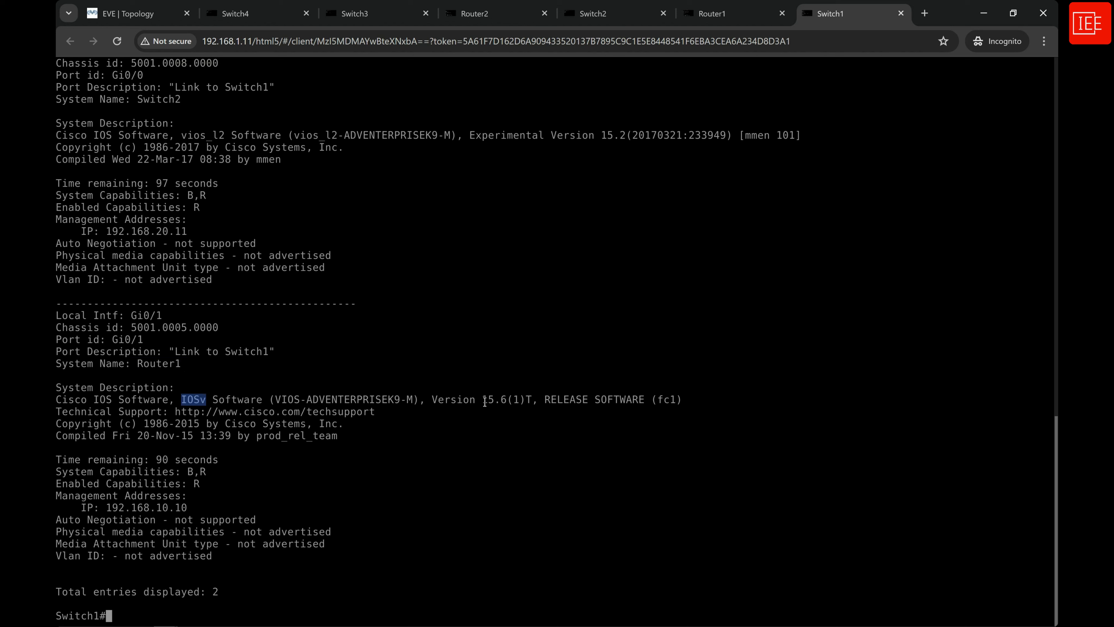
left_click_drag(483, 399, 509, 400)
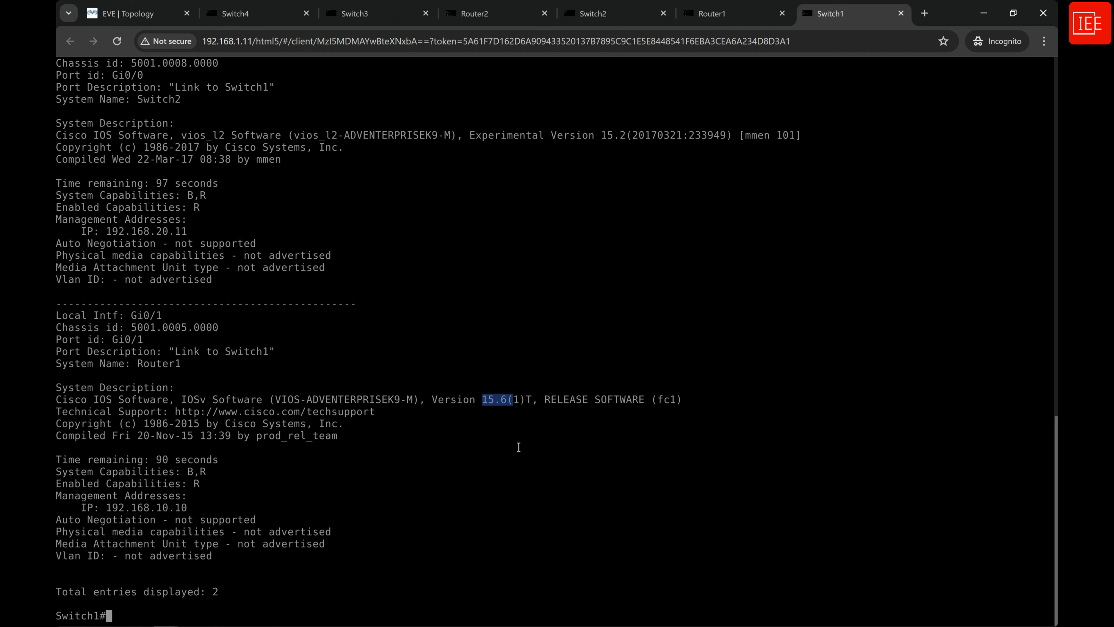
left_click(507, 410)
left_click_drag(61, 497, 115, 512)
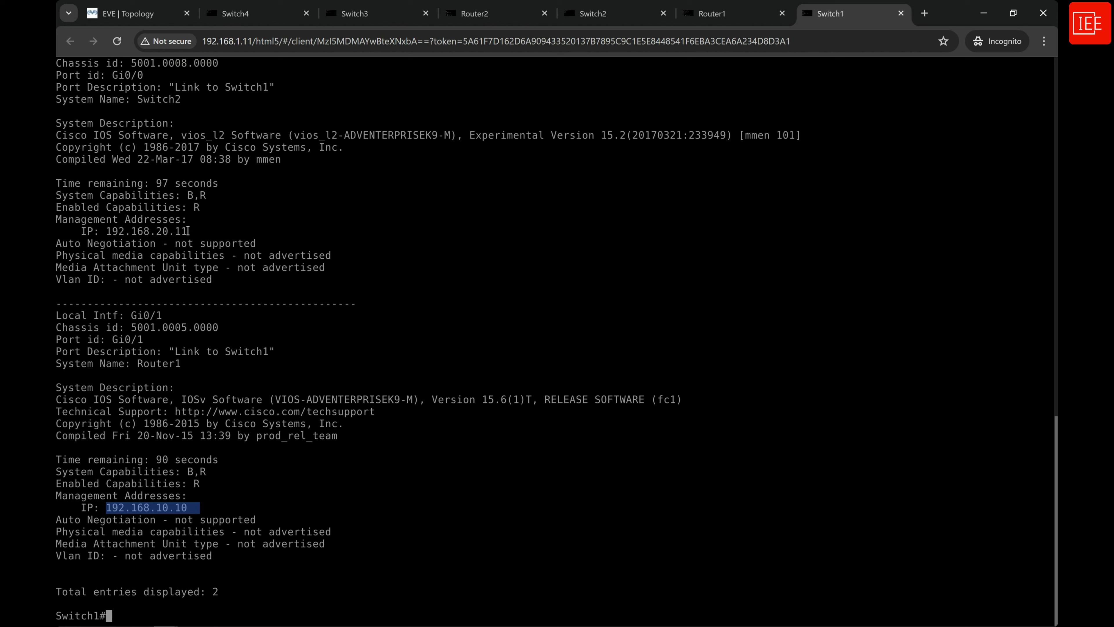
left_click_drag(191, 231, 105, 231)
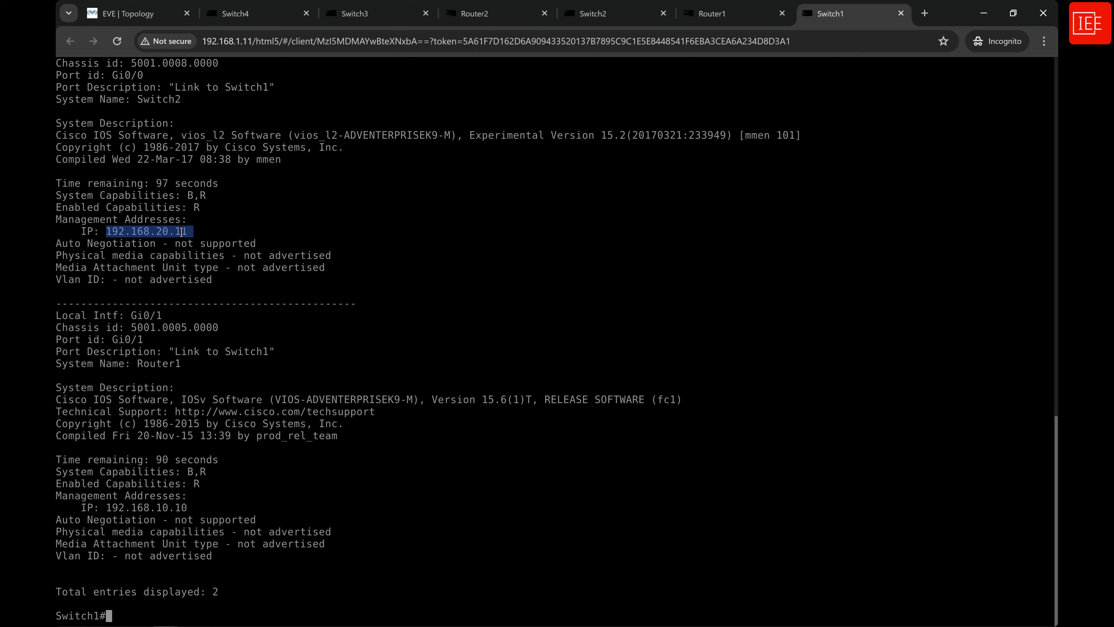
left_click(231, 613)
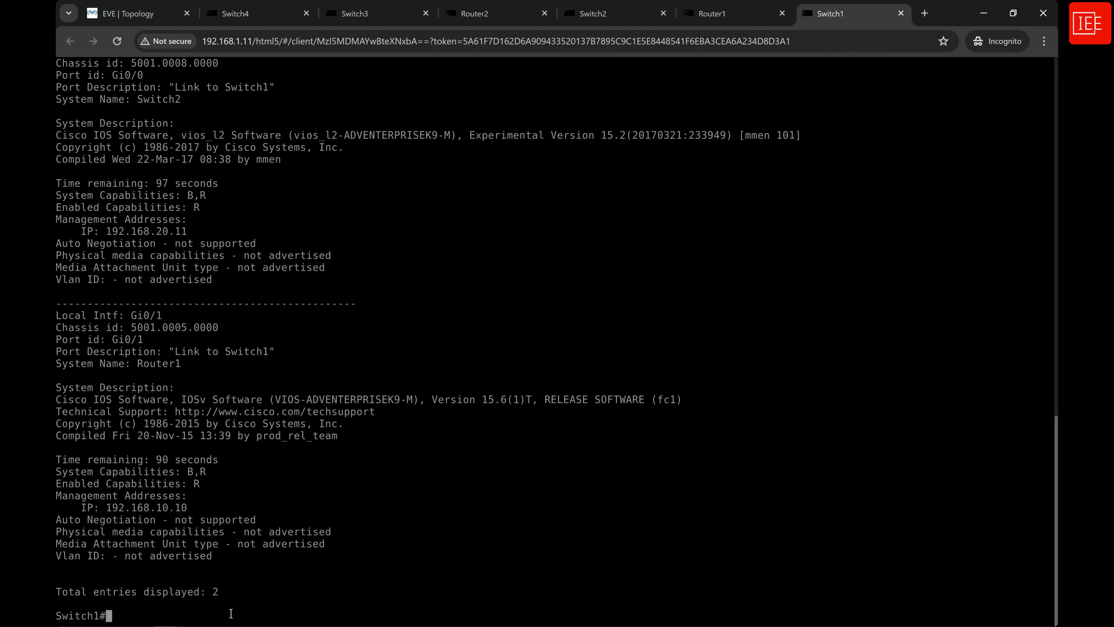
Display the global LLDP information on Switch1 with the show lldp command.
key("Return")
key("Return")
key("Return")
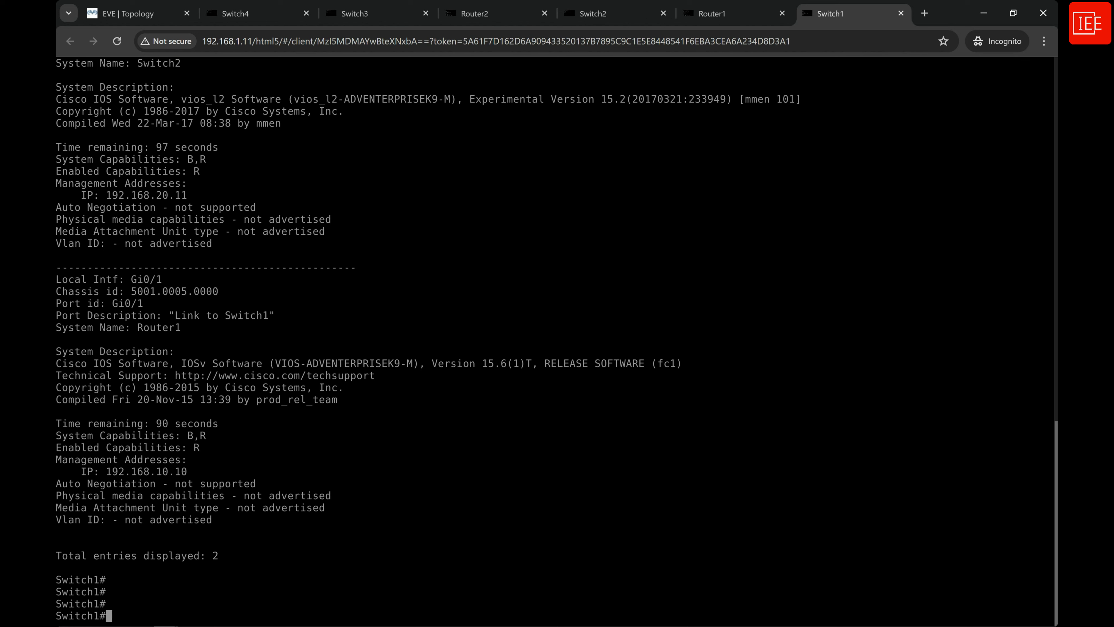
type("sho")
key("Tab")
type("ll")
key("Tab")
type("d")
key("Tab")
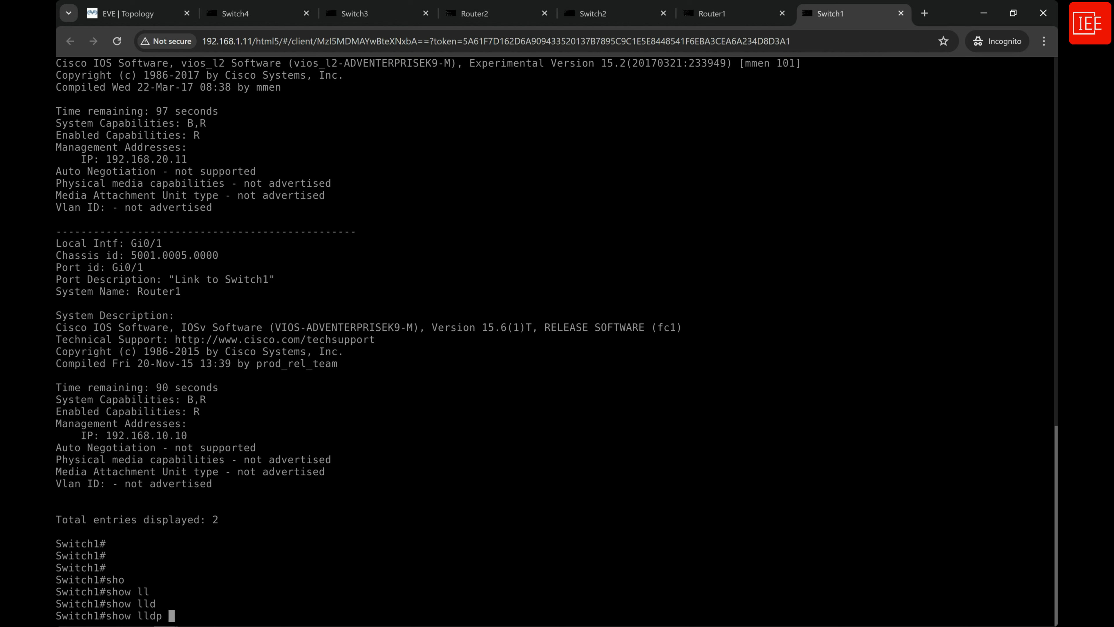
key("Return")
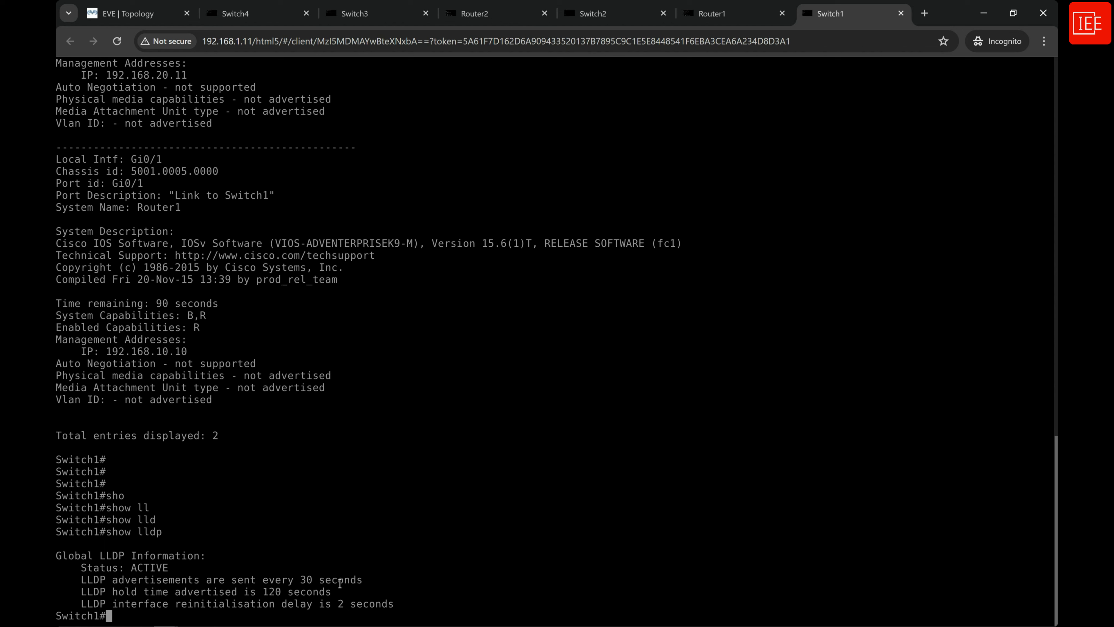
Examine the advertisement interval and the advertised hold time in Switch1's global LLDP information.
left_click_drag(382, 580, 75, 580)
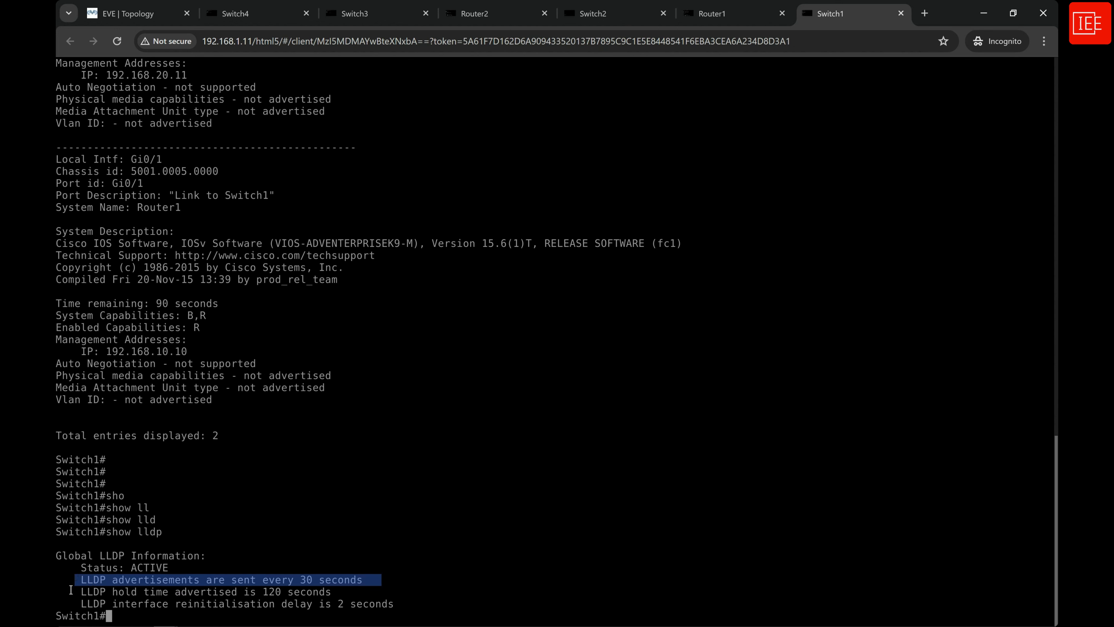
left_click(335, 591)
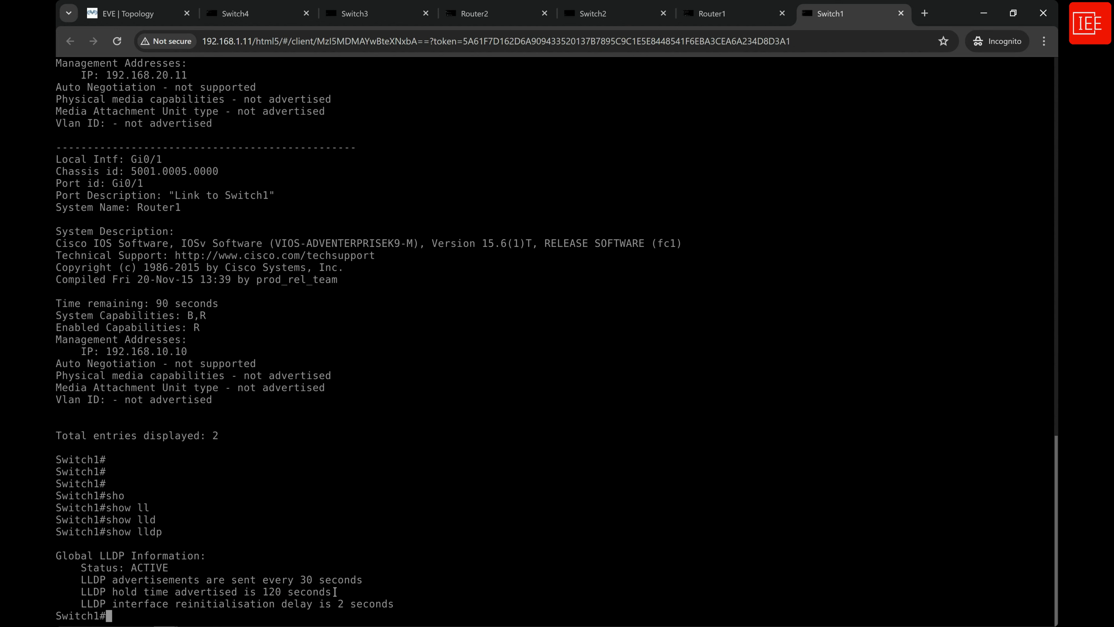
left_click_drag(77, 592, 335, 593)
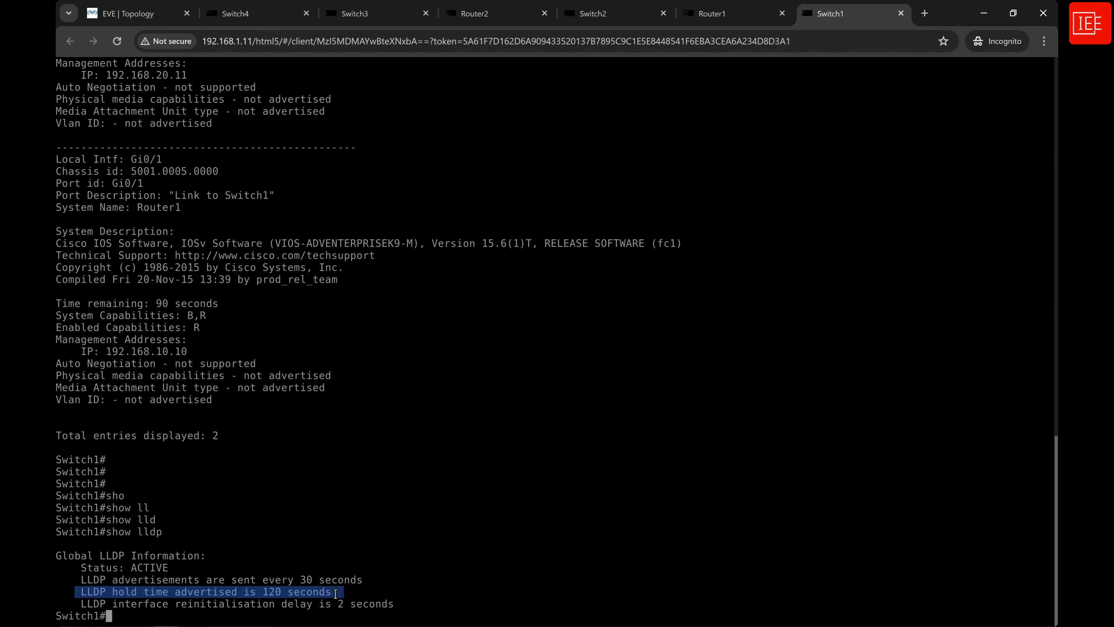
left_click(353, 595)
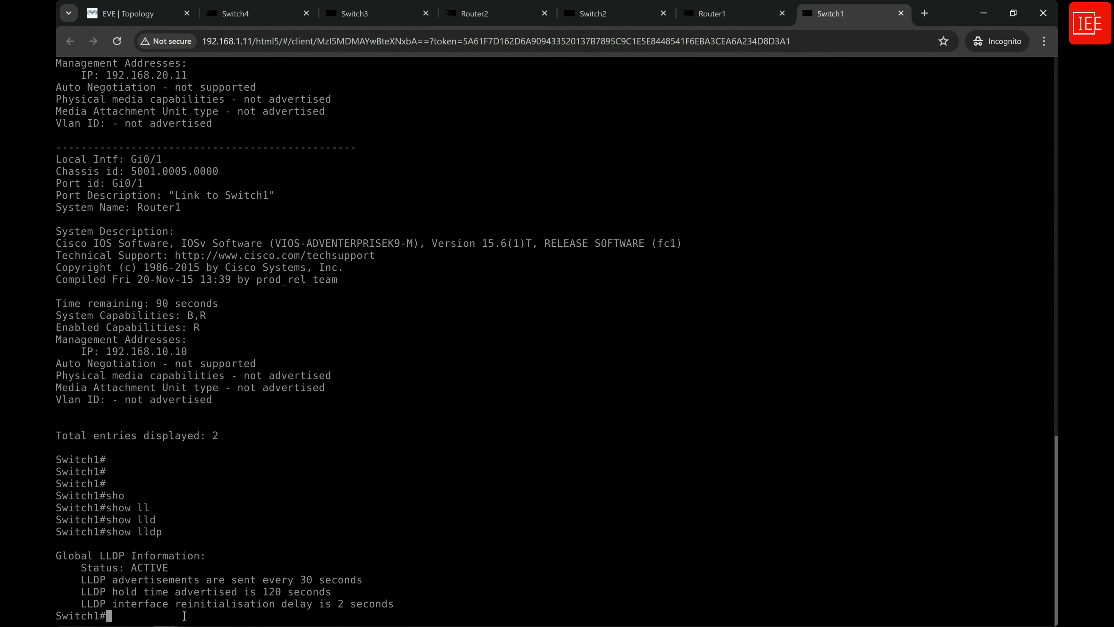
Enter global configuration mode on Switch1 with configure terminal.
key("Return")
key("Return")
key("Return")
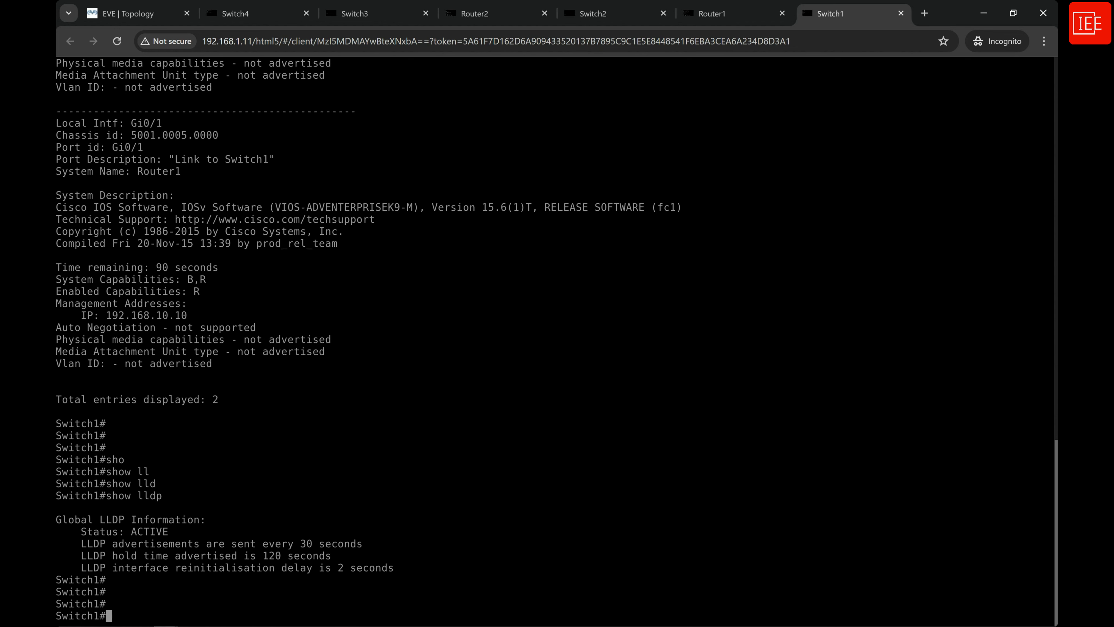
type("confi")
key("Tab")
type("ter")
key("Tab")
key("Return")
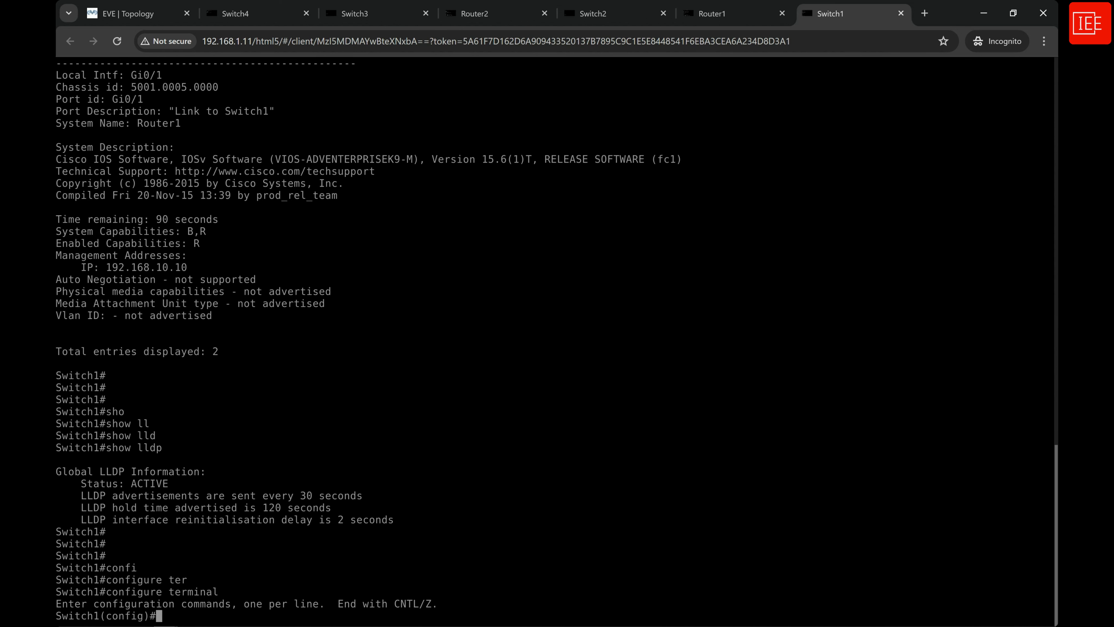
Check the allowed range for the LLDP timer on Switch1 and set it to 60 seconds with lldp timer 60.
type("llld")
key("Tab")
key("BackSpace")
key("BackSpace")
type("p")
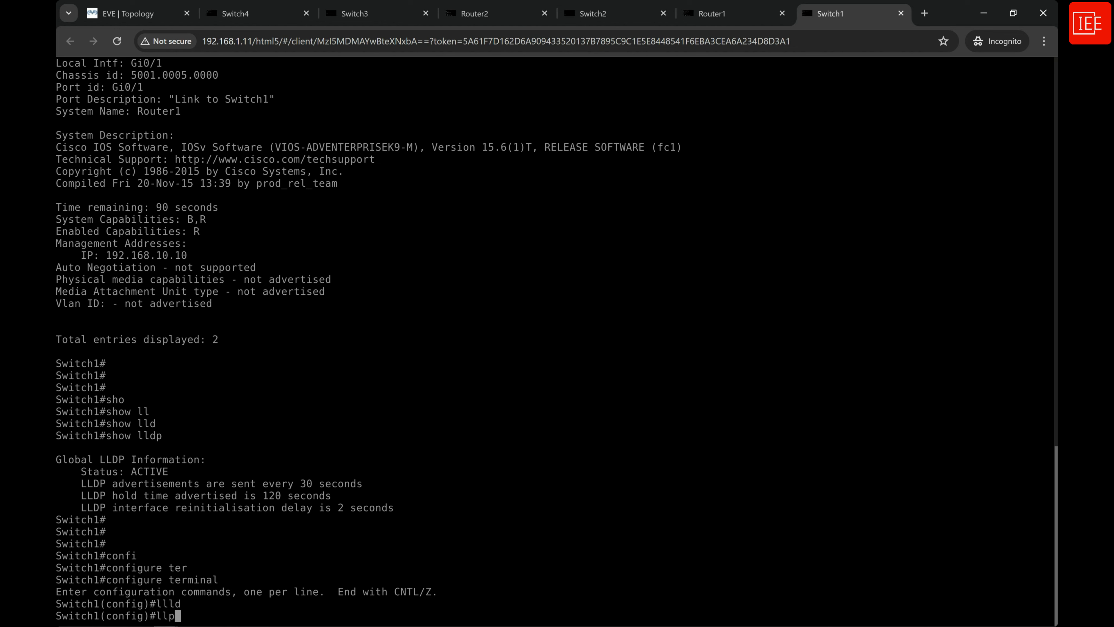
key("Tab")
type("dp")
key("Tab")
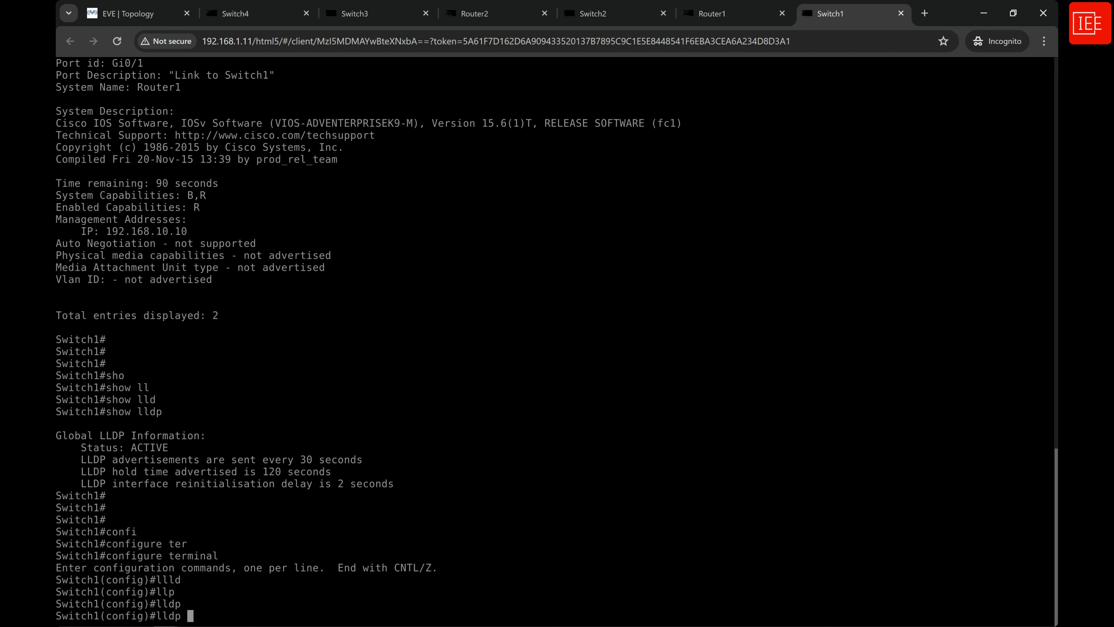
type("tim")
key("Tab")
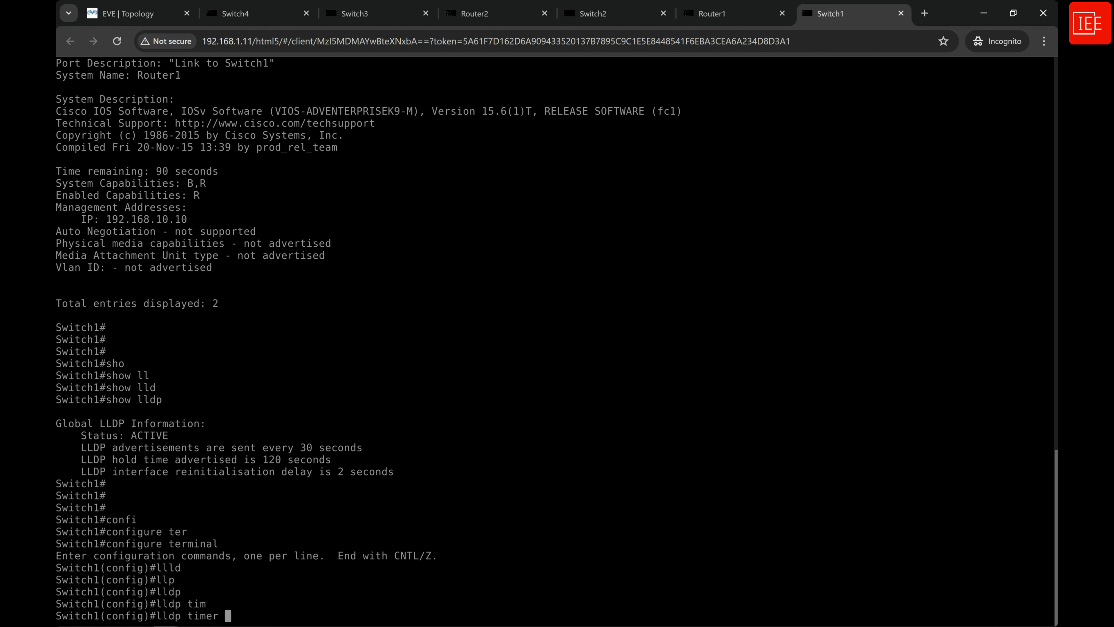
type("?")
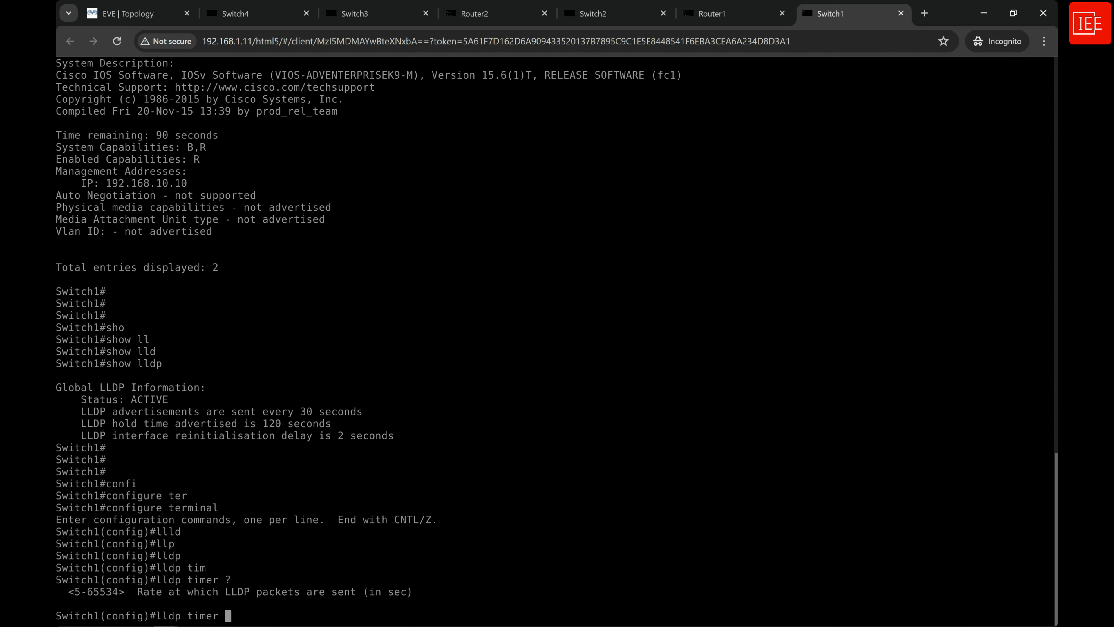
type("60")
key("Return")
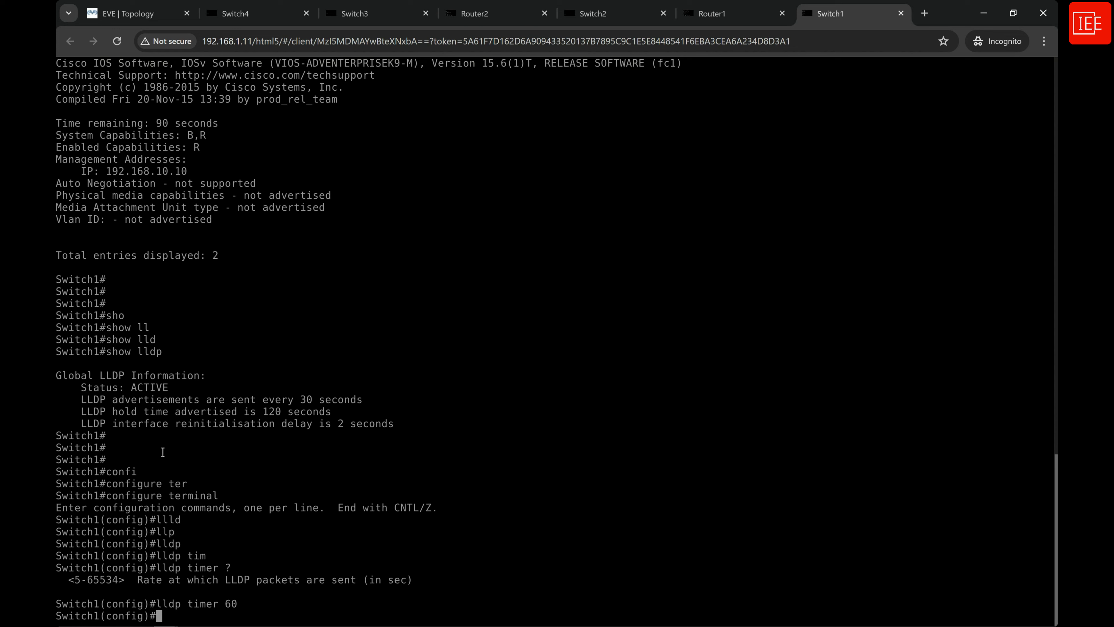
Switch to the Switch2 console, enter privileged EXEC mode and start global configuration with configure terminal.
left_click(601, 14)
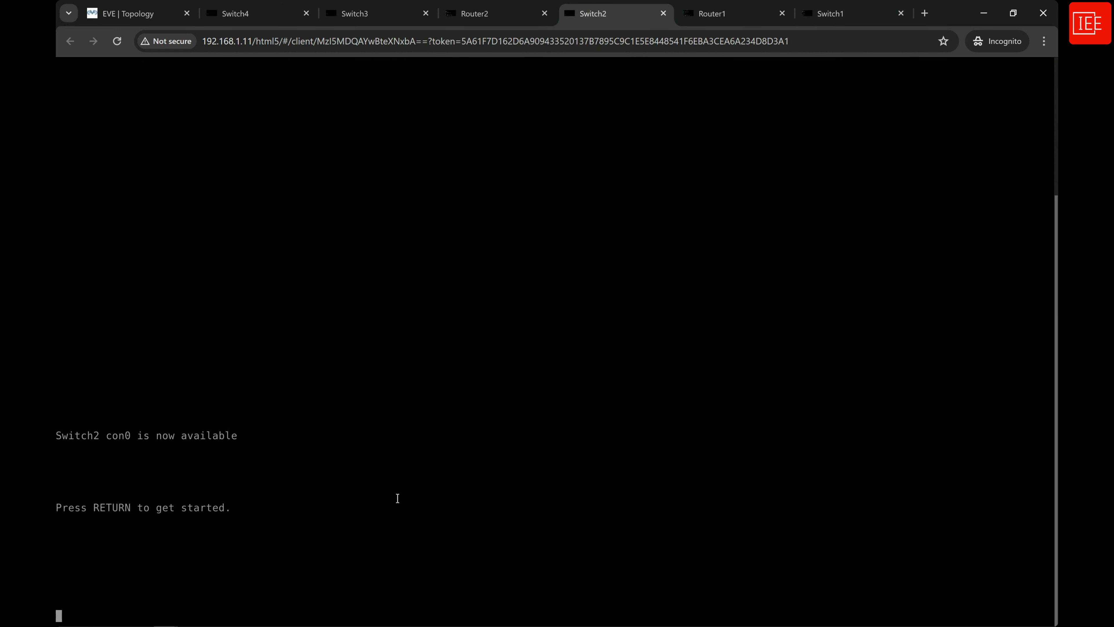
key("Return")
type("en")
key("Return")
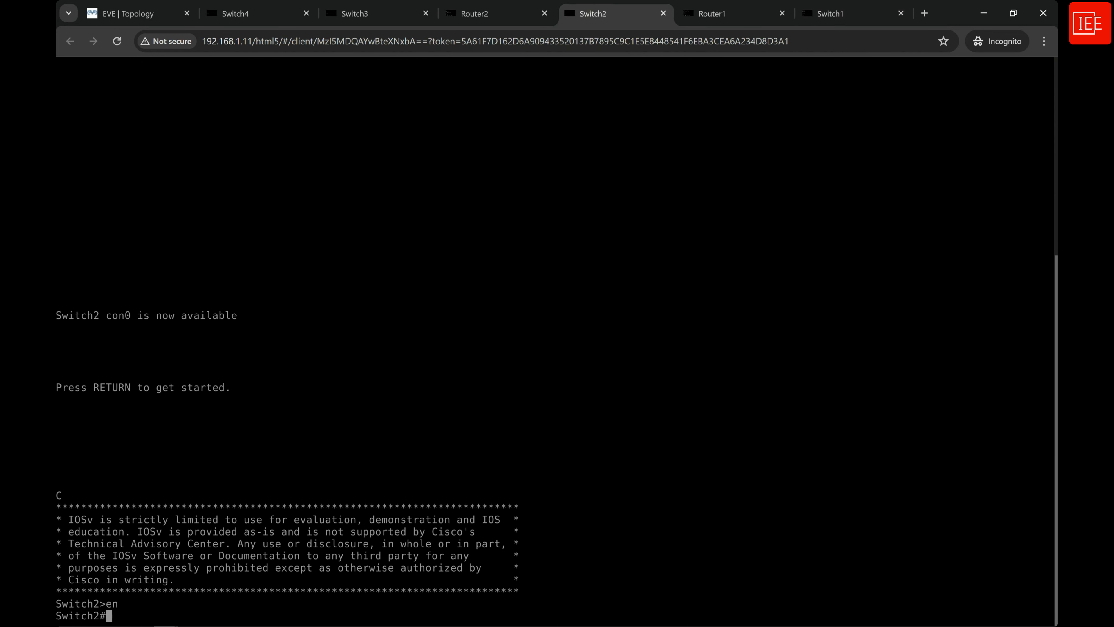
type("confi")
key("Tab")
type("ter")
key("Tab")
key("Return")
Set the LLDP advertisement timer on Switch2 to 60 seconds with lldp timer 60.
type("lld")
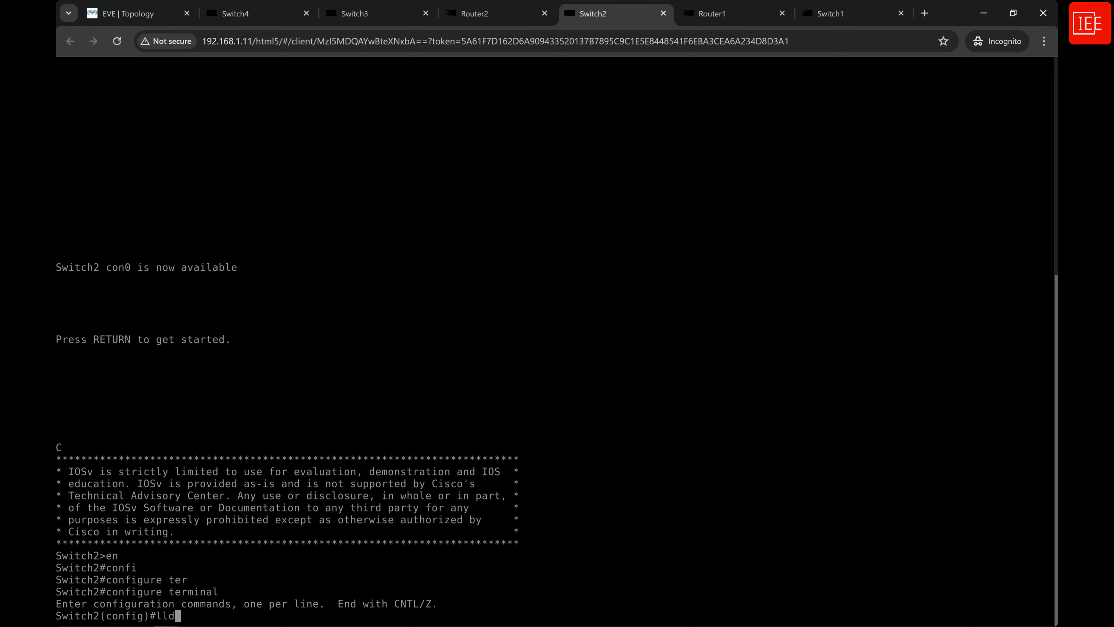
key("Tab")
type("tim")
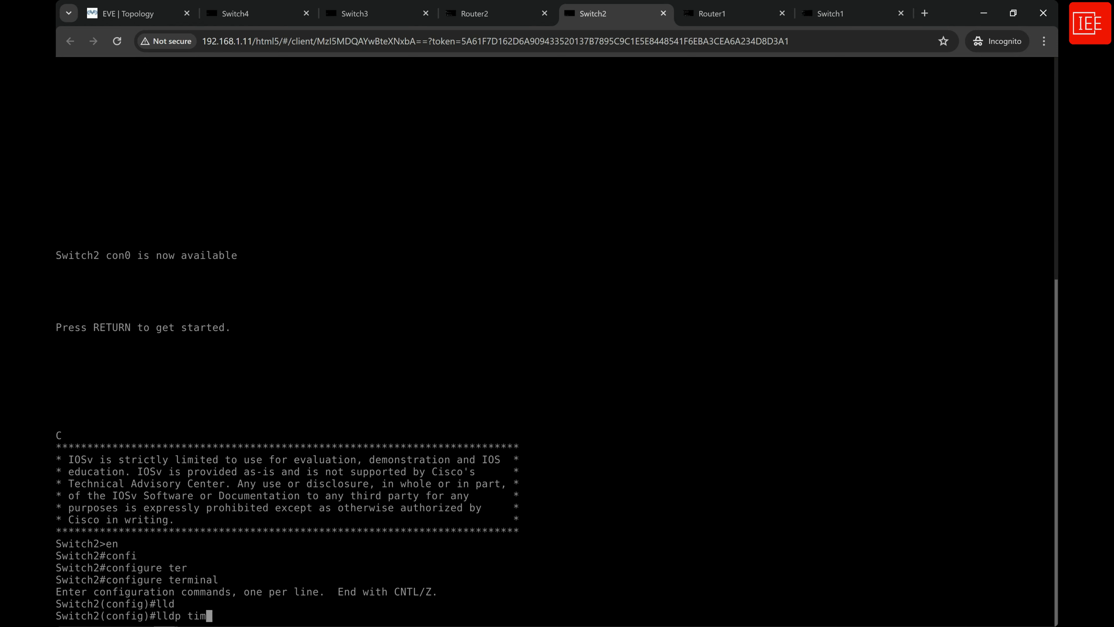
key("Tab")
type("60")
key("Return")
key("Return")
key("Return")
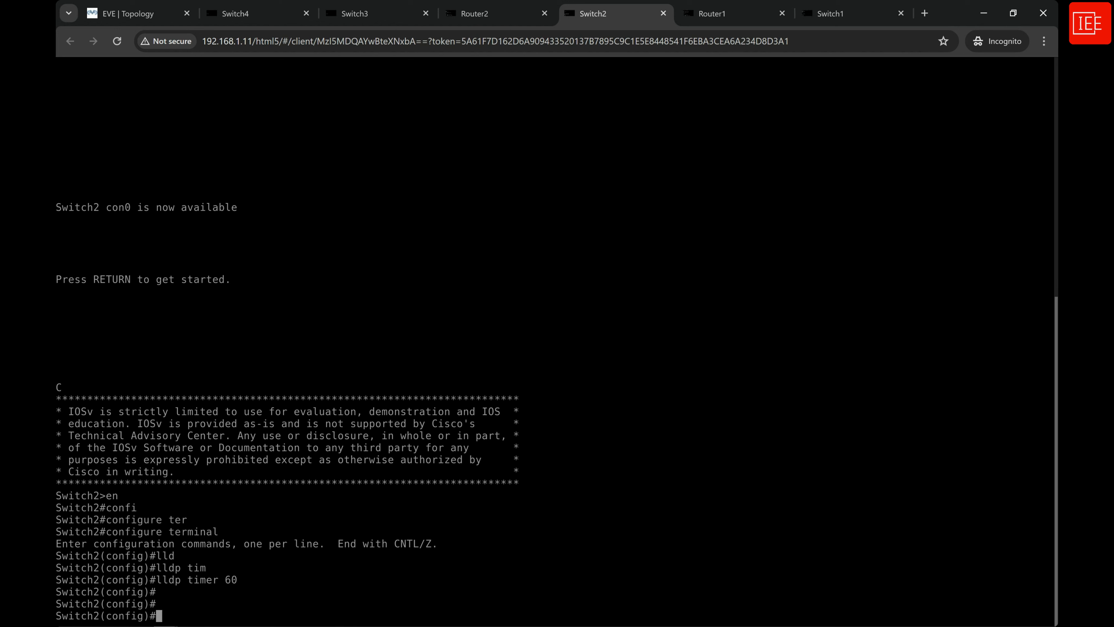
Set the LLDP hold time on Switch2 to 180 seconds with lldp holdtime 180.
key("Return")
key("Return")
key("Return")
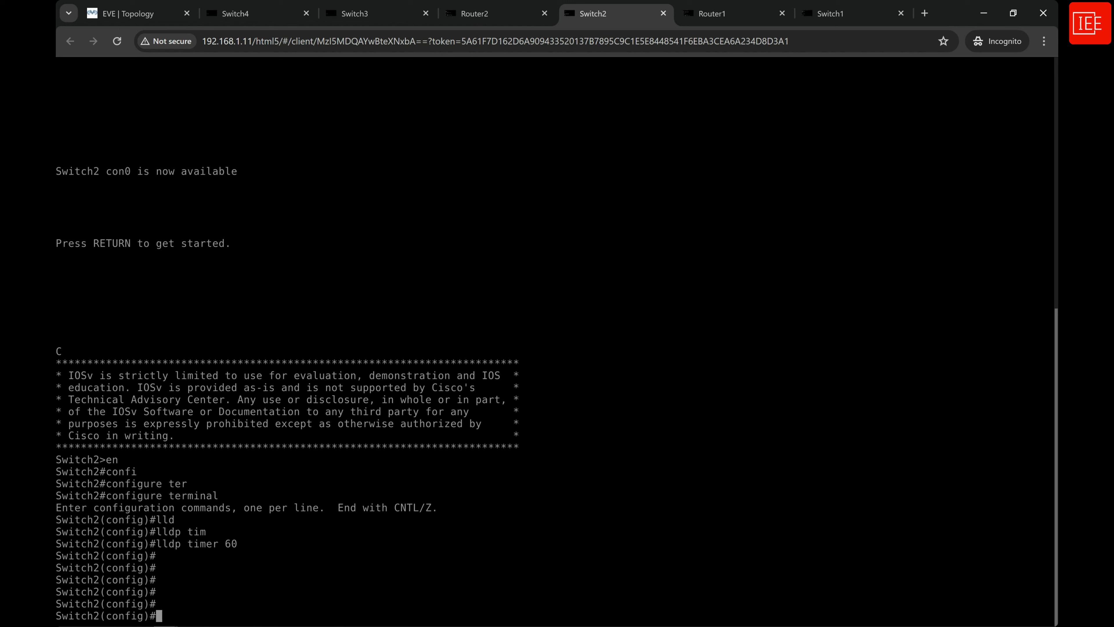
type("lld")
key("Return")
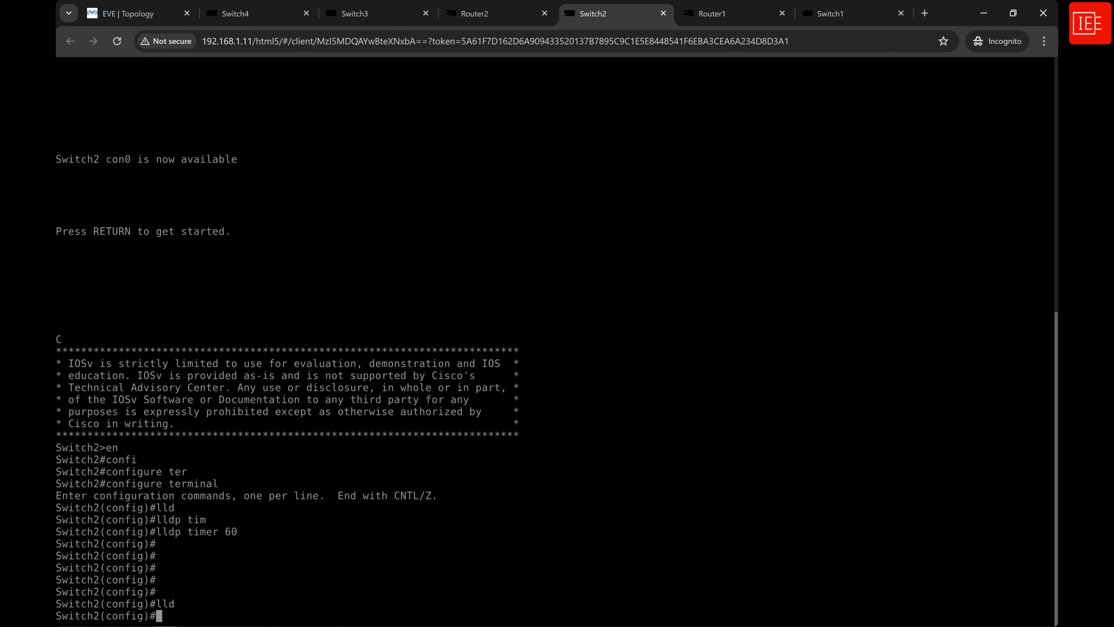
type("lldp")
key("Tab")
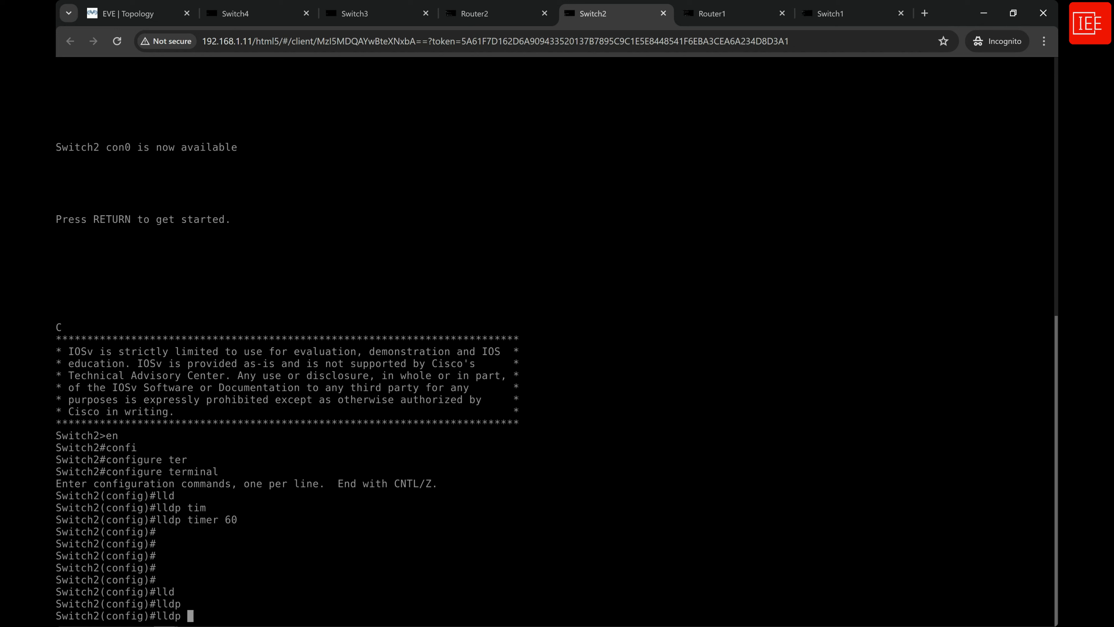
type("ho")
key("Tab")
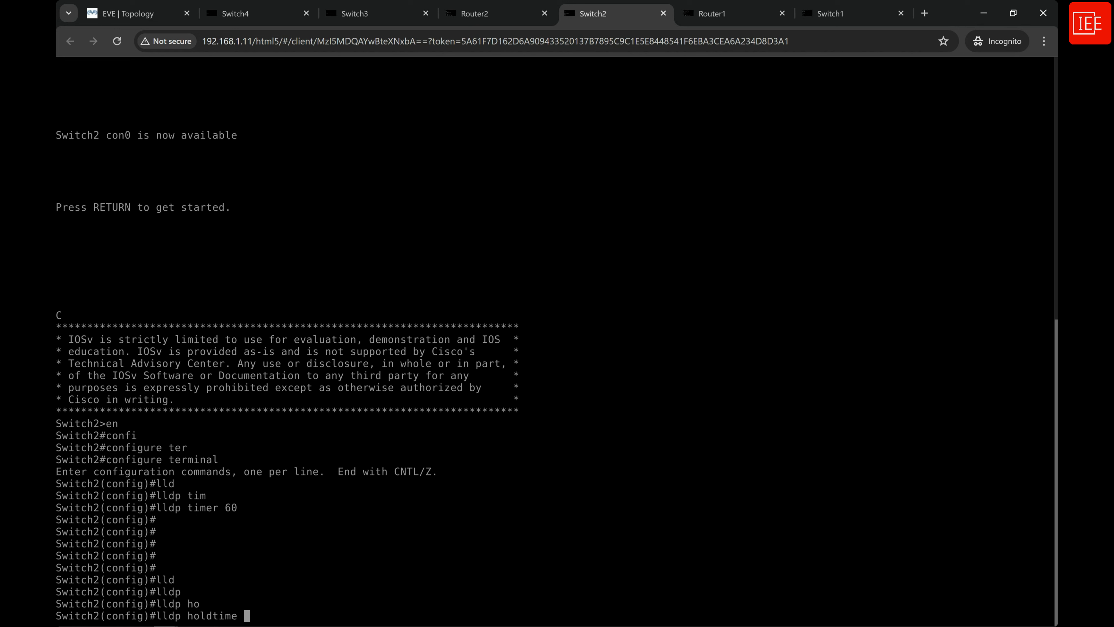
type("180")
key("Return")
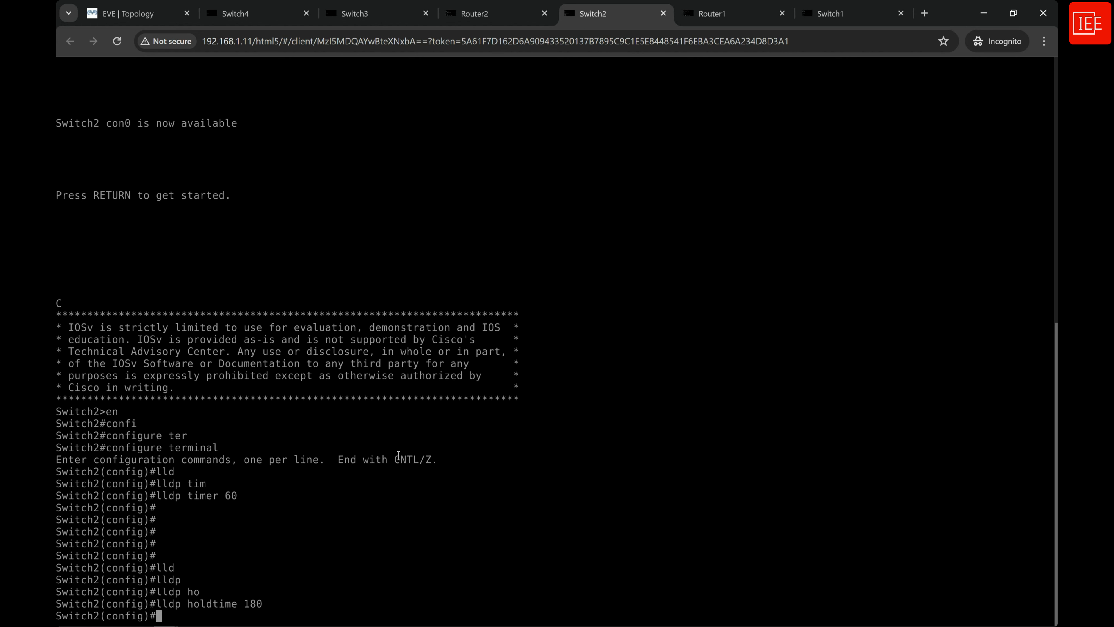
Return to the Switch1 console and set its LLDP hold time to 180 seconds with lldp holdtime 180.
left_click(835, 21)
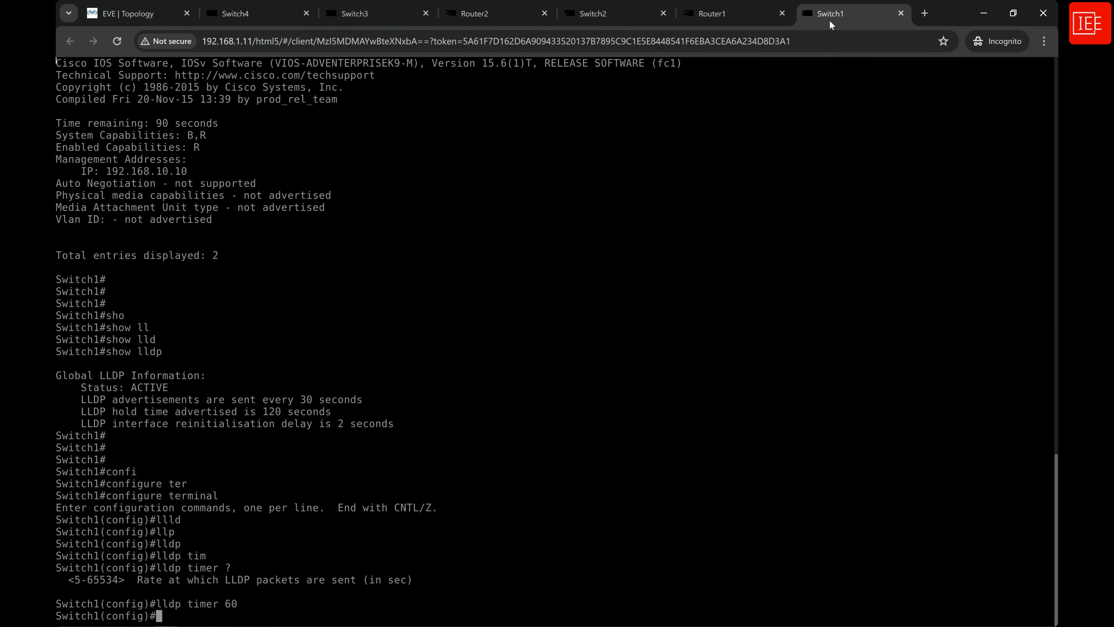
key("Return")
key("Return")
key("Return")
type("lldp")
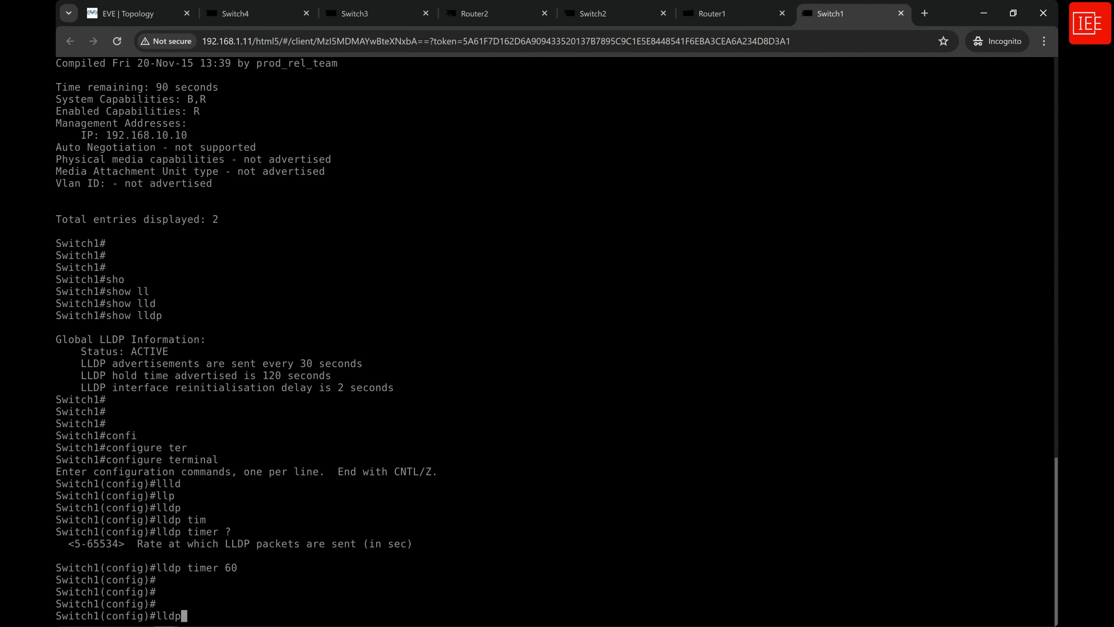
key("Tab")
type("ho")
key("Tab")
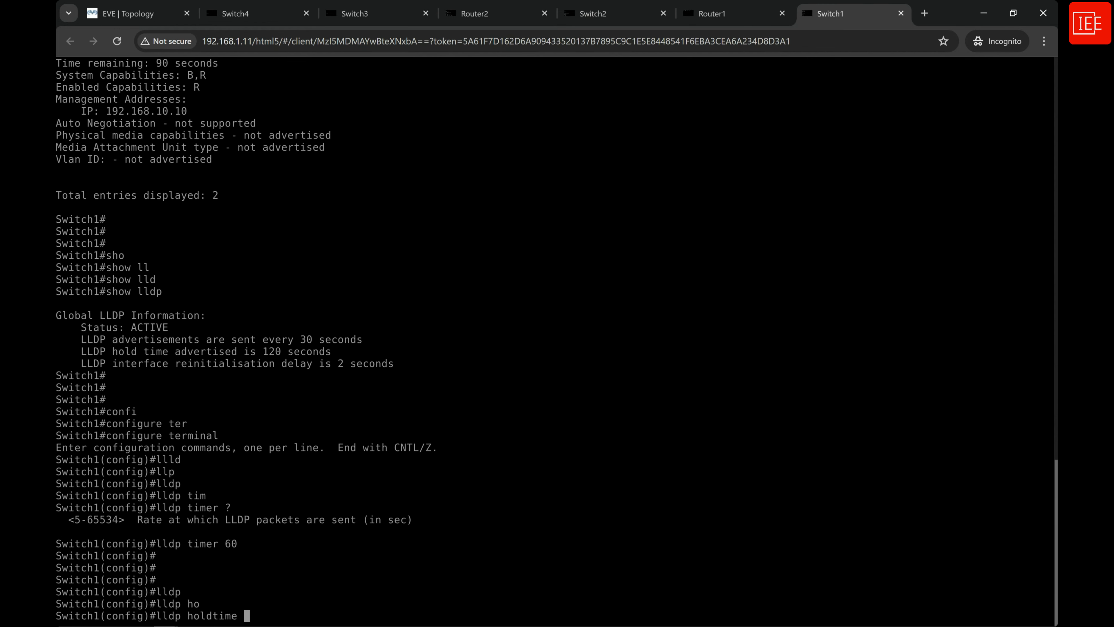
type("180")
key("Return")
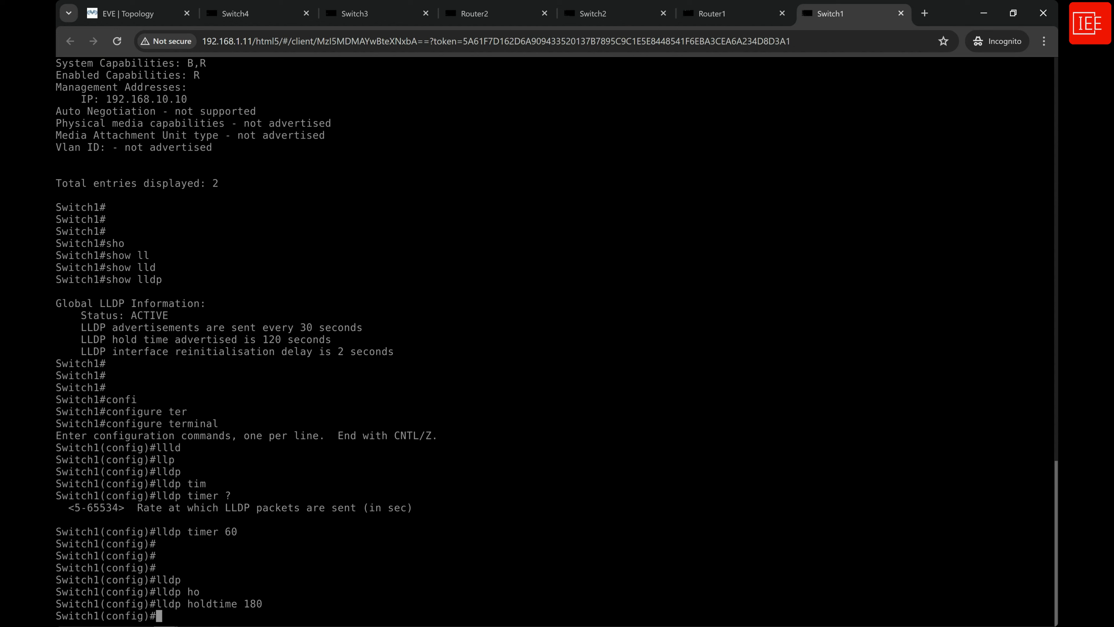
Leave configuration mode on Switch1 with end and display its global LLDP settings again with show lldp.
type("end")
key("Return")
key("Return")
key("Return")
key("Return")
key("Return")
key("Return")
key("Return")
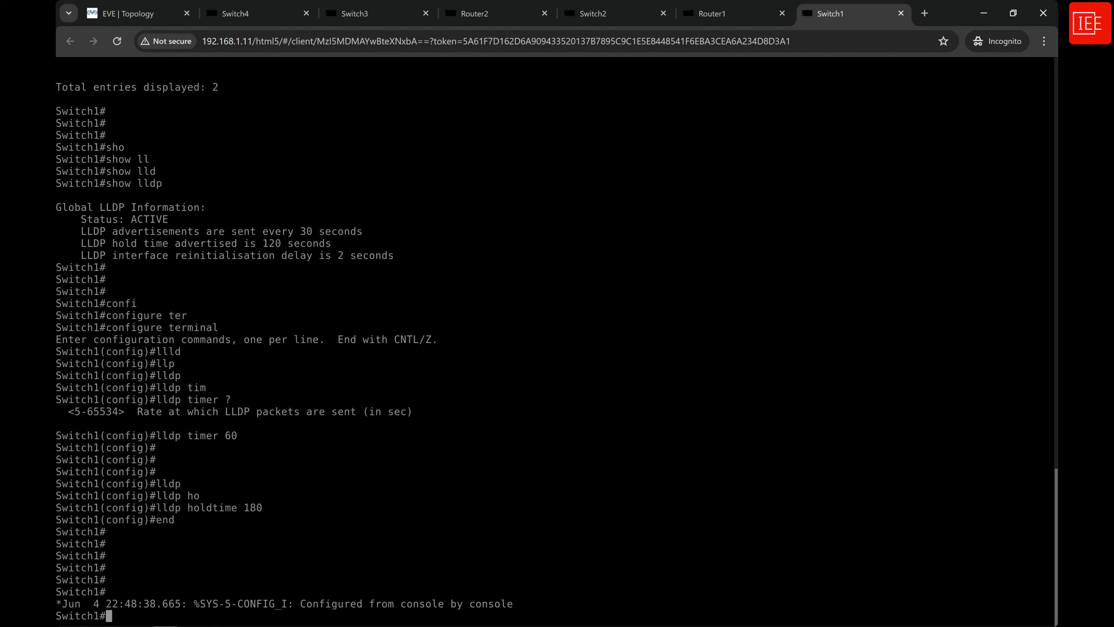
type("sho")
key("Tab")
type("lld")
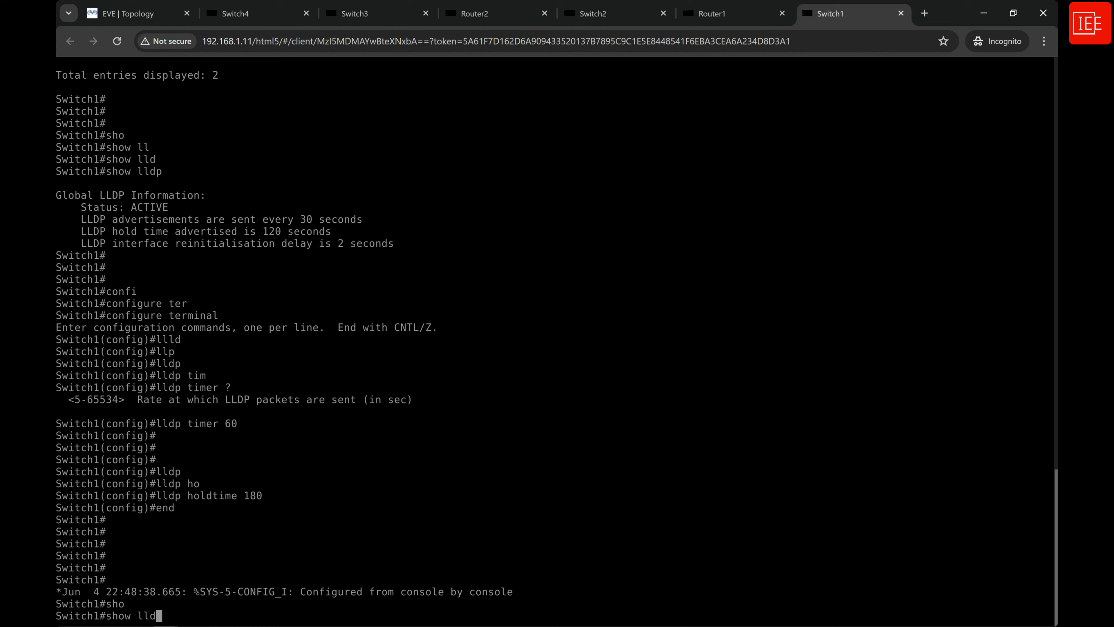
key("Tab")
key("Return")
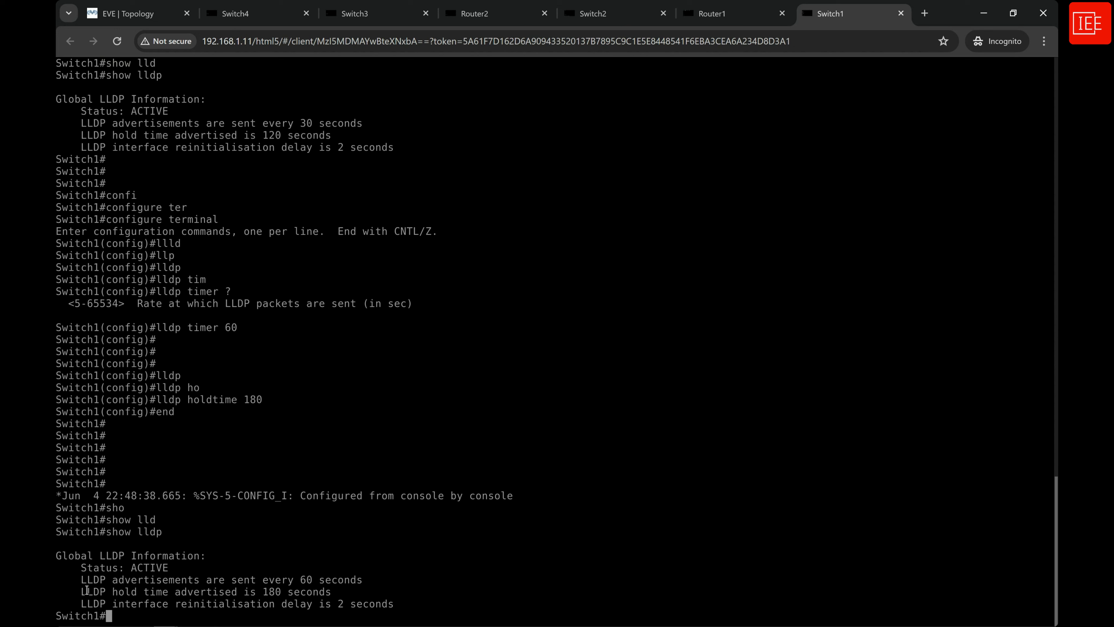
Examine the LLDP hold time value in Switch1's latest show lldp output.
left_click_drag(80, 590, 181, 591)
left_click_drag(259, 591, 281, 589)
left_click(291, 591)
Switch to the Switch2 console, resume the session and enter privileged EXEC mode.
left_click(609, 14)
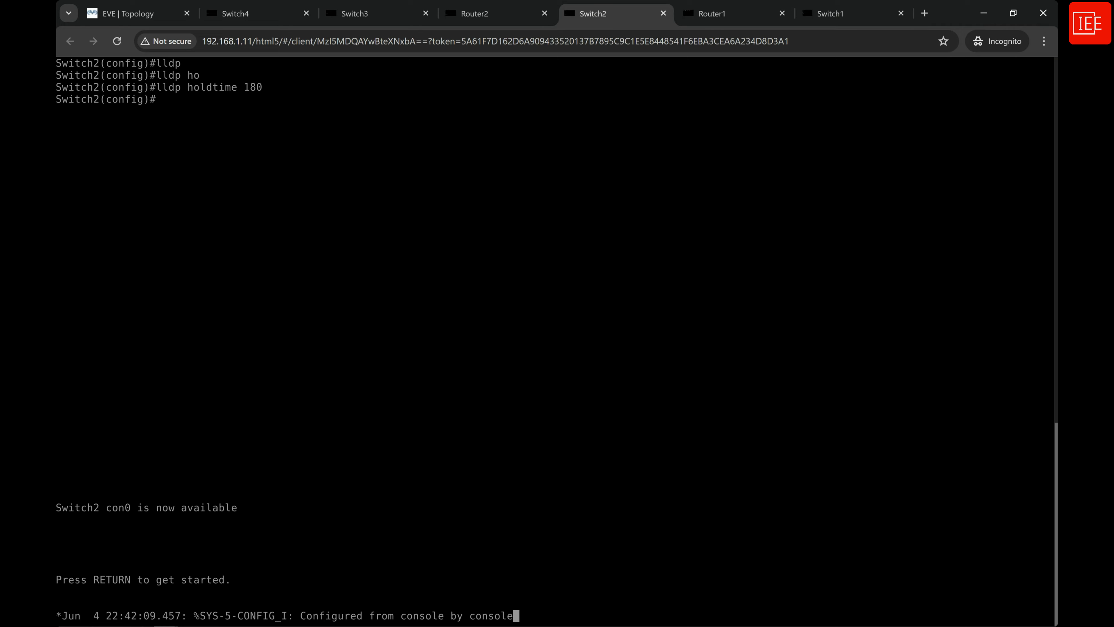
key("Return")
key("Return")
type("en")
key("Return")
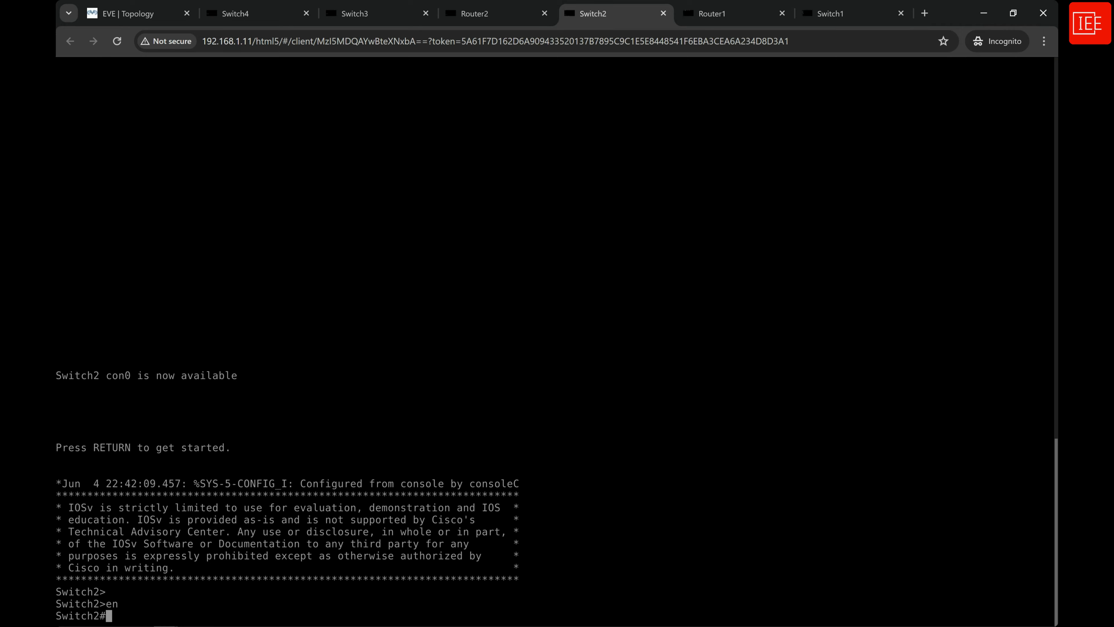
Display Switch2's global LLDP settings with show lldp and examine its status, advertisement interval and hold time.
key("Return")
key("Return")
type("sh")
key("Tab")
type("lldp")
key("Tab")
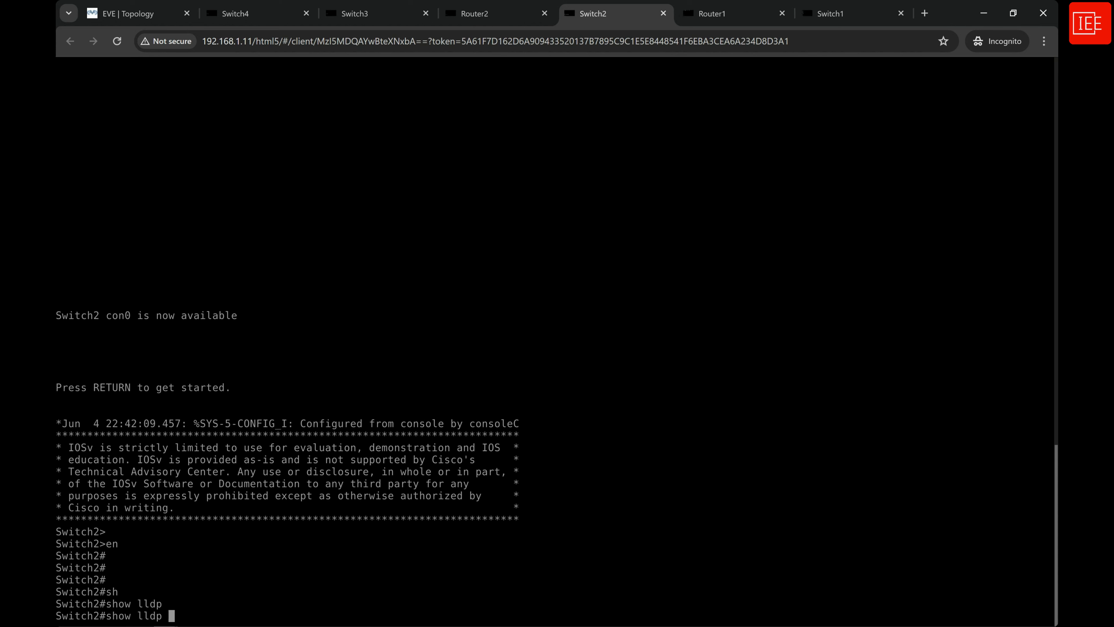
key("Return")
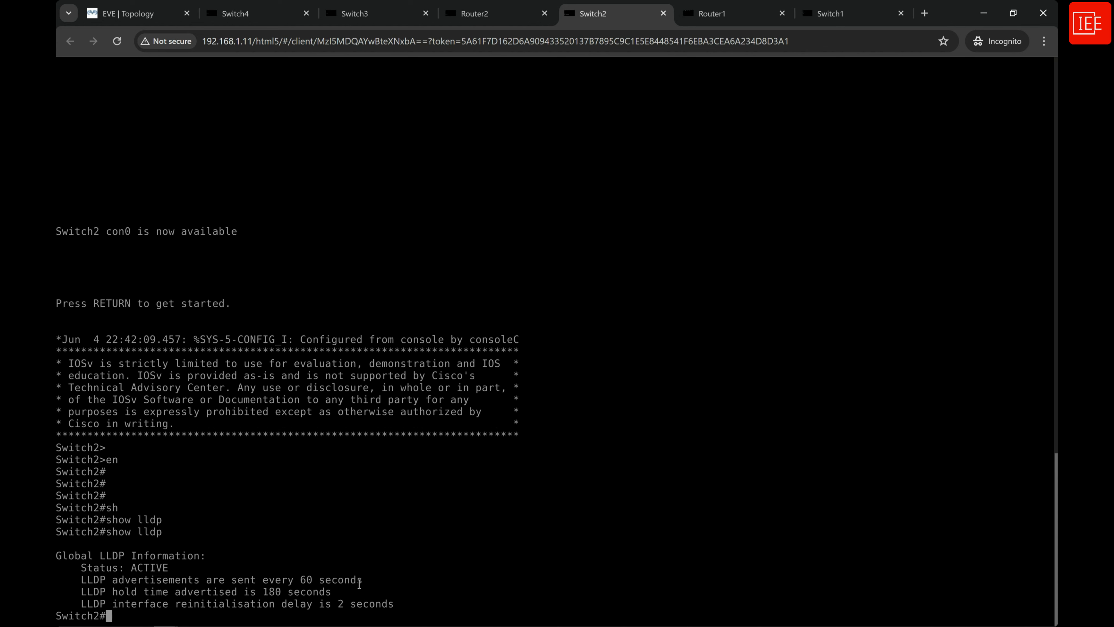
left_click_drag(388, 592, 58, 557)
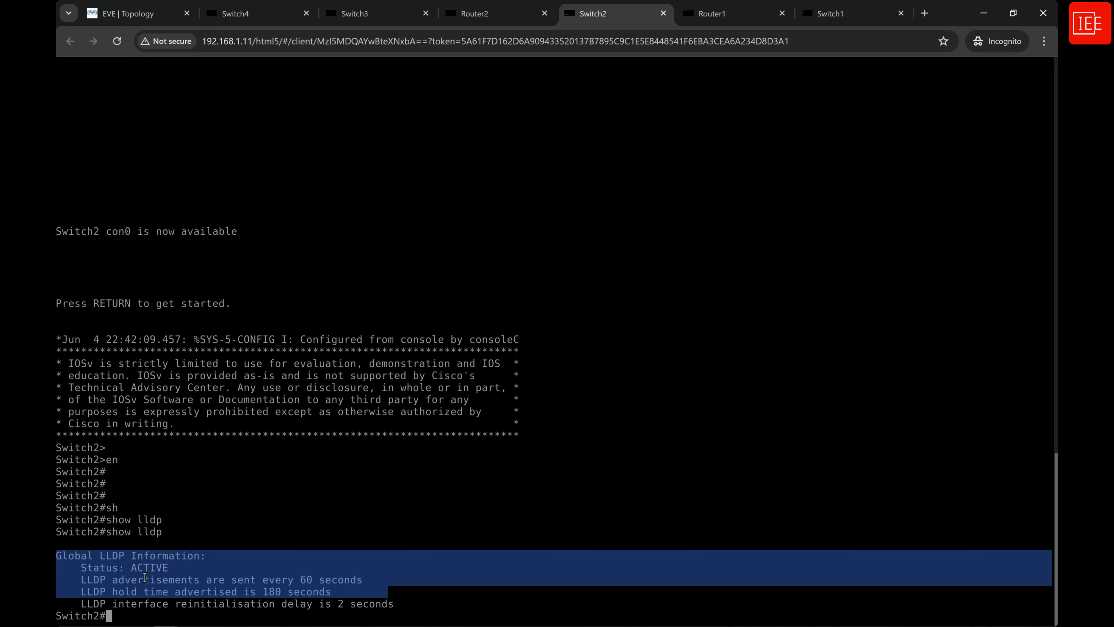
left_click(182, 618)
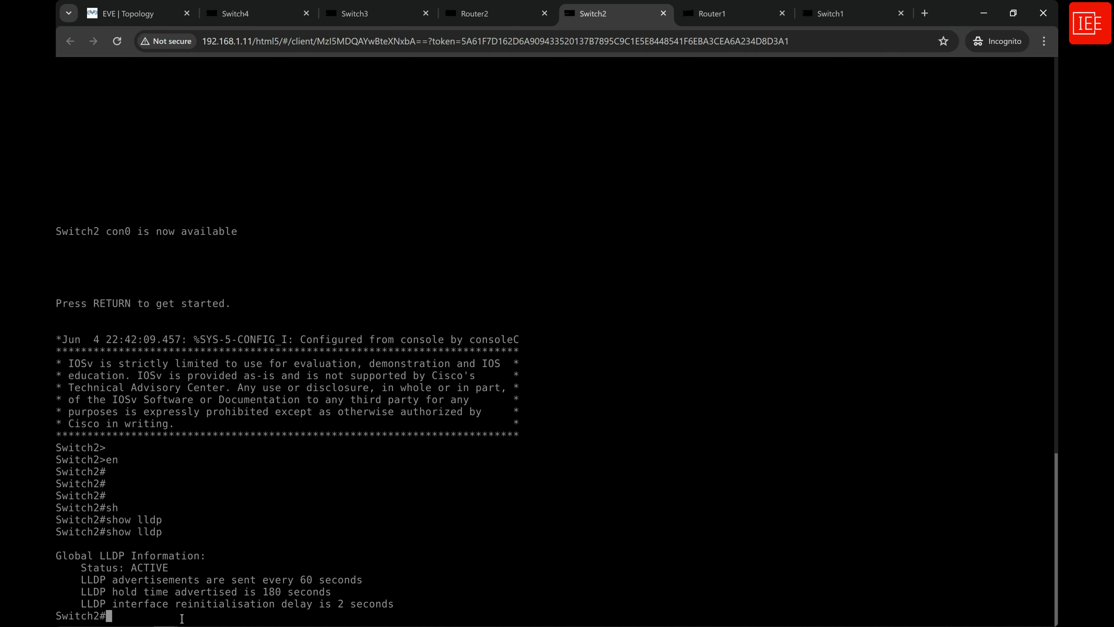
key("Return")
key("Return")
key("Return")
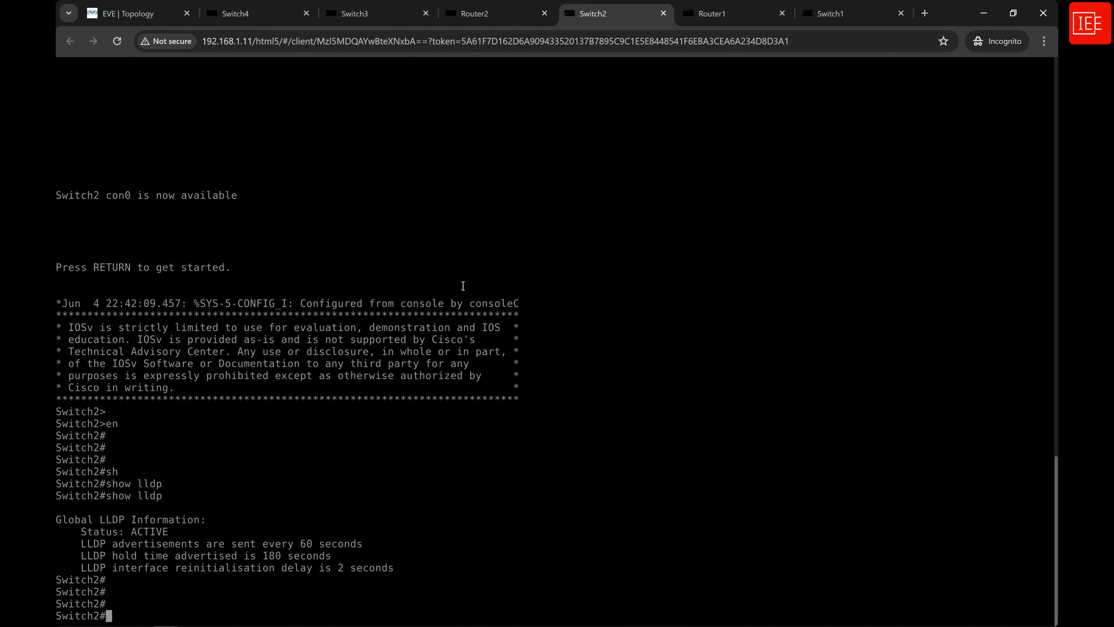
Switch to the Switch1 console and enter global configuration mode with configure terminal.
left_click(843, 15)
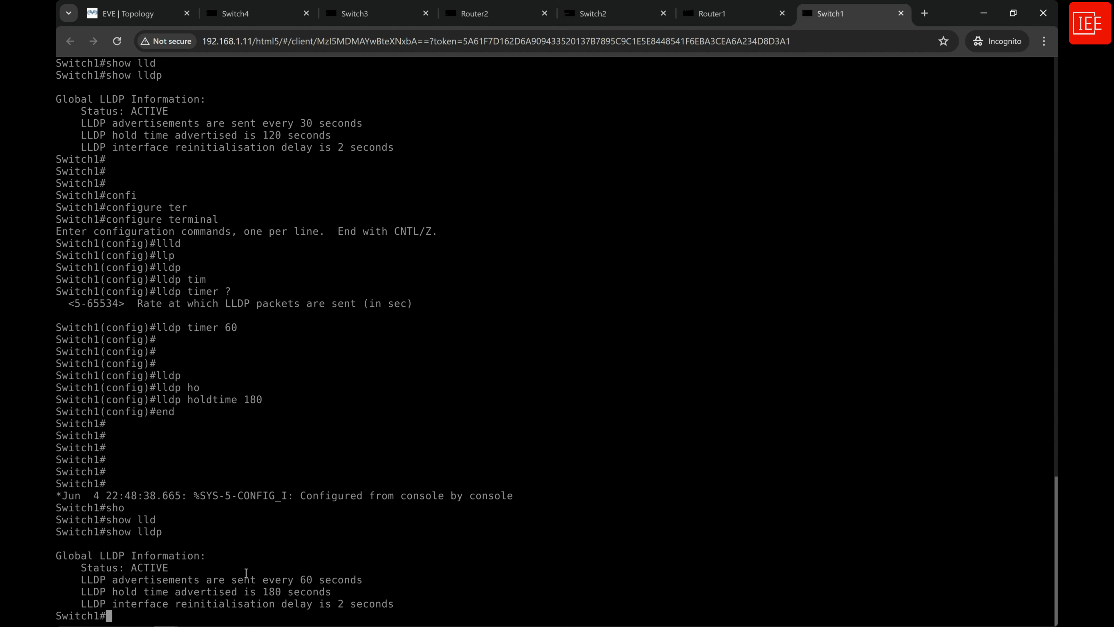
key("Return")
key("Return")
type("config")
key("Tab")
type("ter")
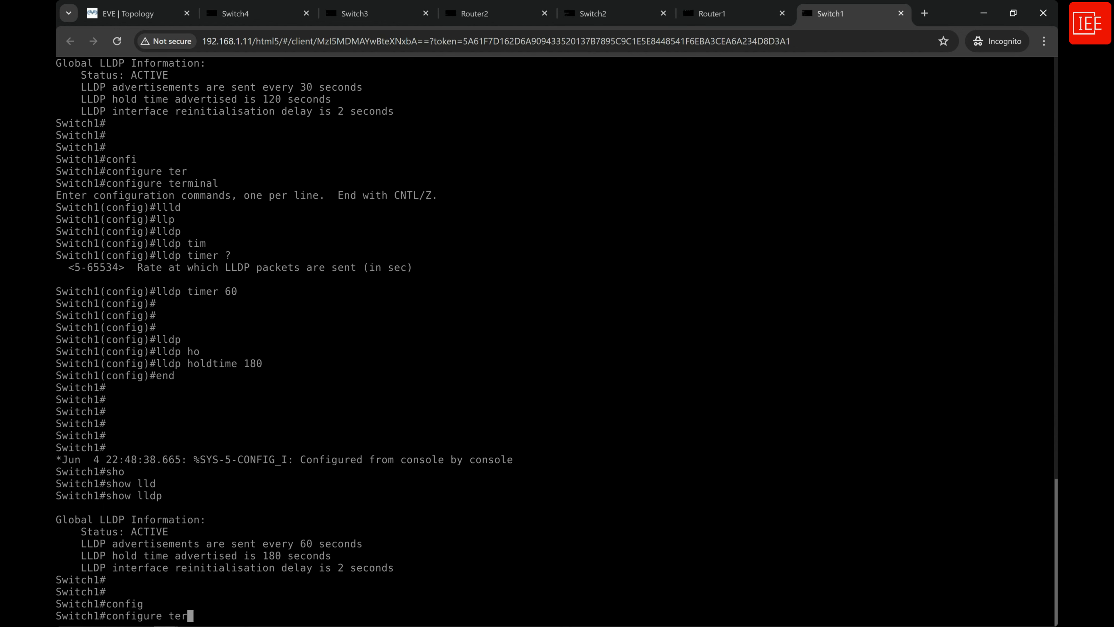
key("Tab")
key("Return")
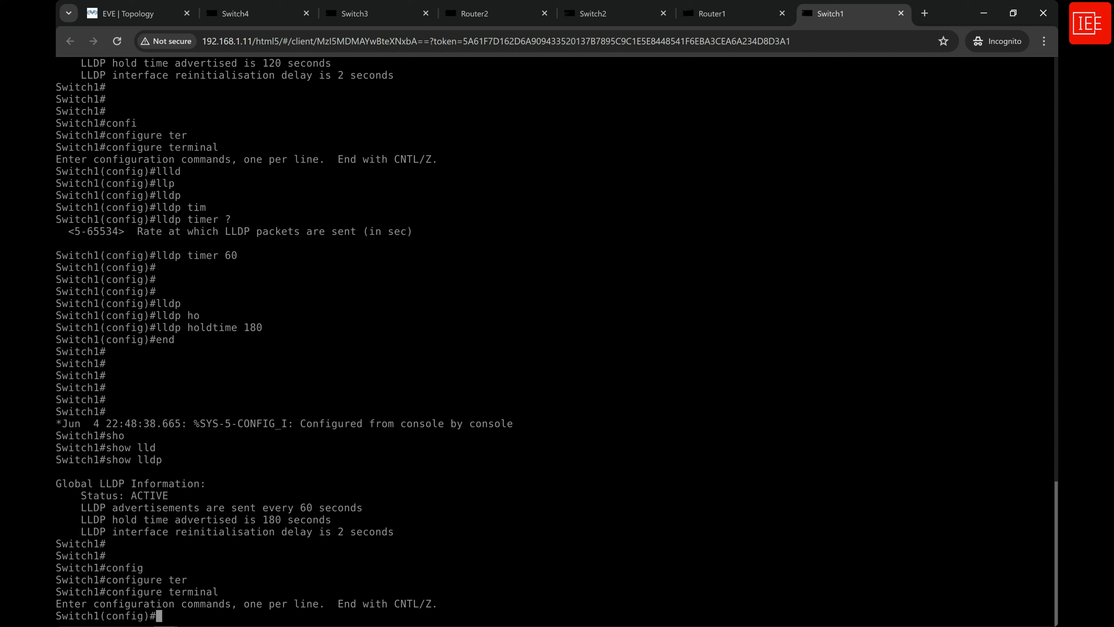
Shut down interface gigabitEthernet 0/0 on Switch1 and leave configuration mode with end.
type("inte")
key("Tab")
type("gig")
key("Tab")
type("0/0")
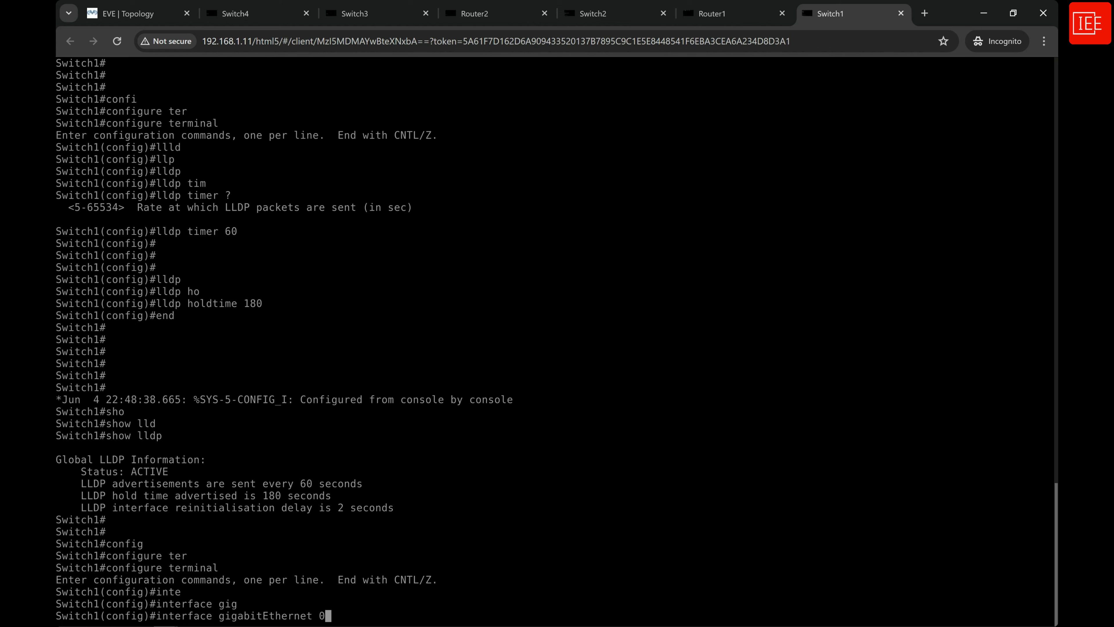
key("Return")
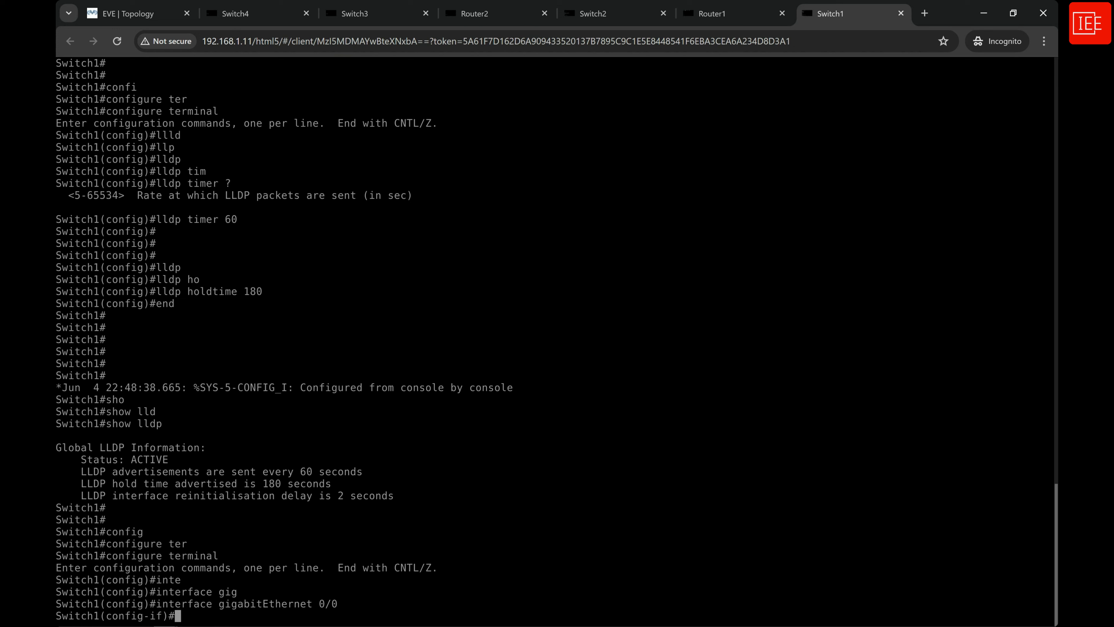
type("shut")
key("Return")
key("Return")
key("Return")
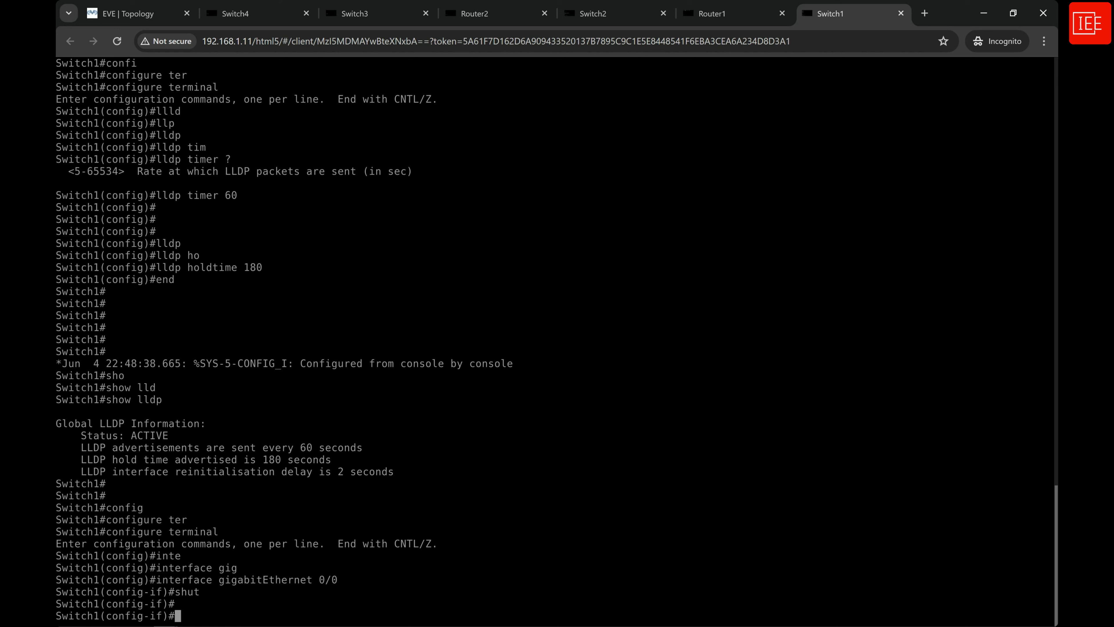
type("end")
key("Return")
key("Return")
key("Return")
key("Return")
key("Return")
key("Return")
key("Return")
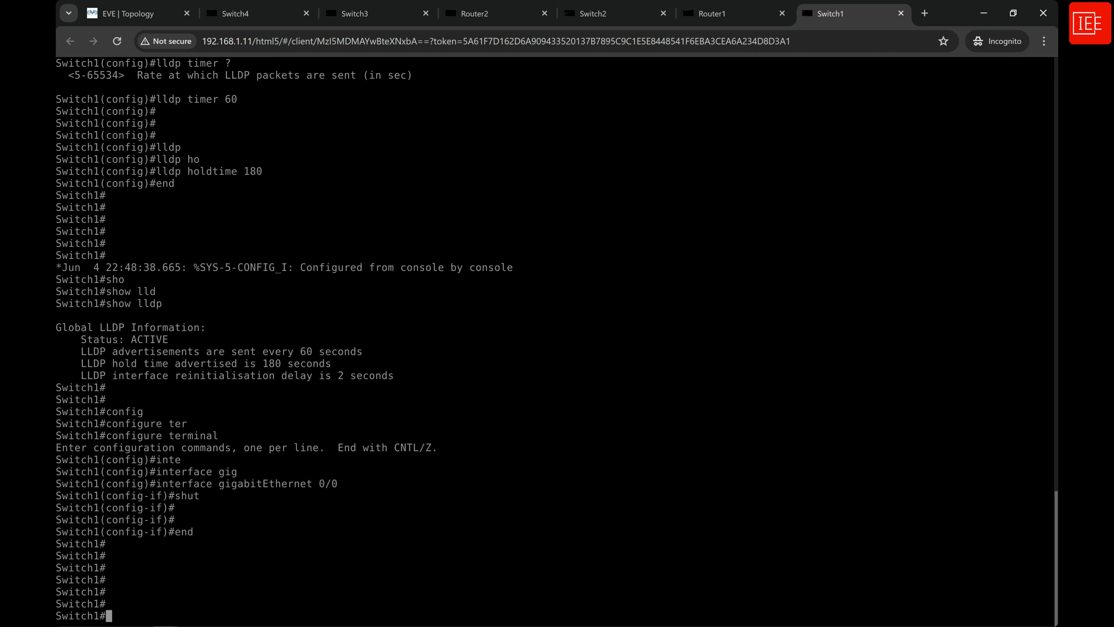
key("Return")
key("Return")
key("Return")
key("Return")
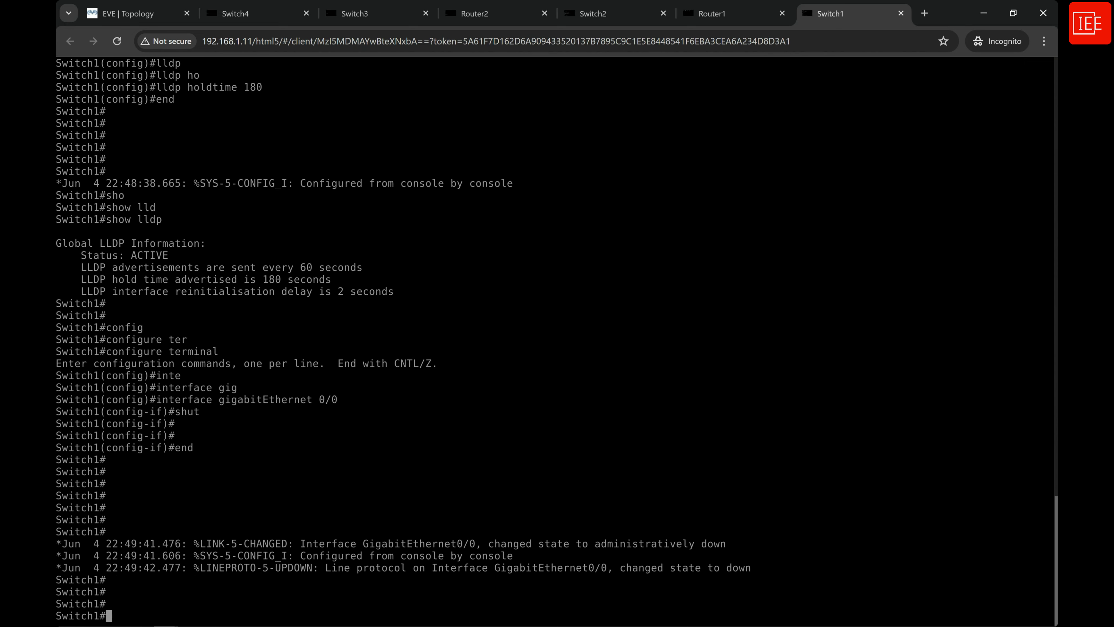
List Switch1's interfaces with sh ip int br and examine the status of GigabitEthernet0/0.
type("sh ip int br")
key("Return")
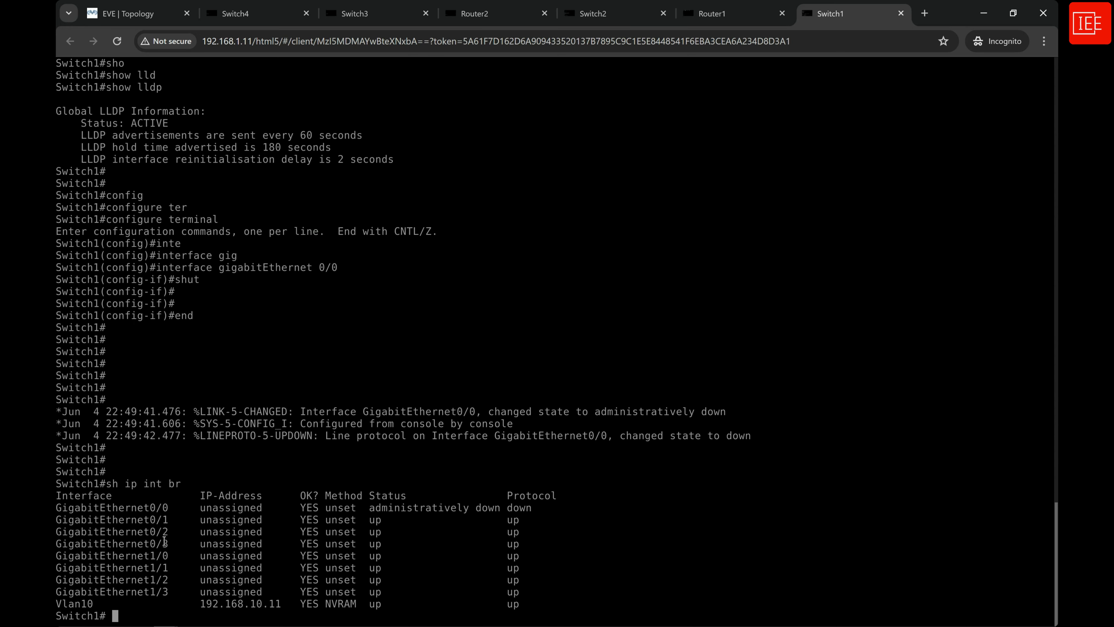
left_click_drag(57, 507, 550, 505)
left_click(176, 608)
key("BackSpace")
Switch to the Switch2 console and display its LLDP neighbour table with show lldp neighbors.
left_click(585, 18)
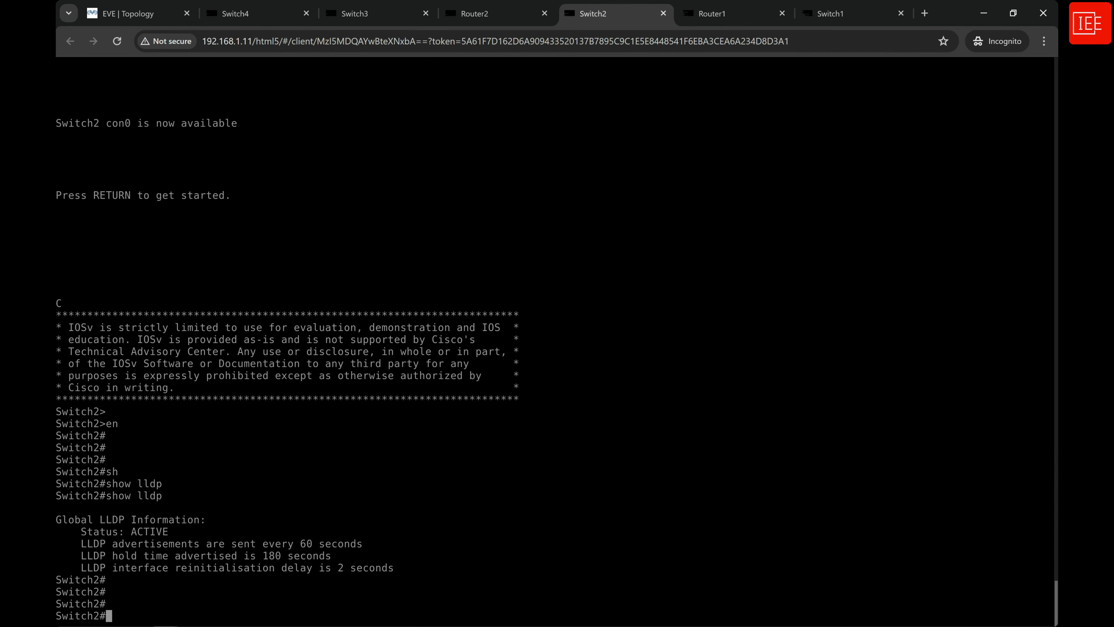
type("sho")
key("Tab")
type("lld")
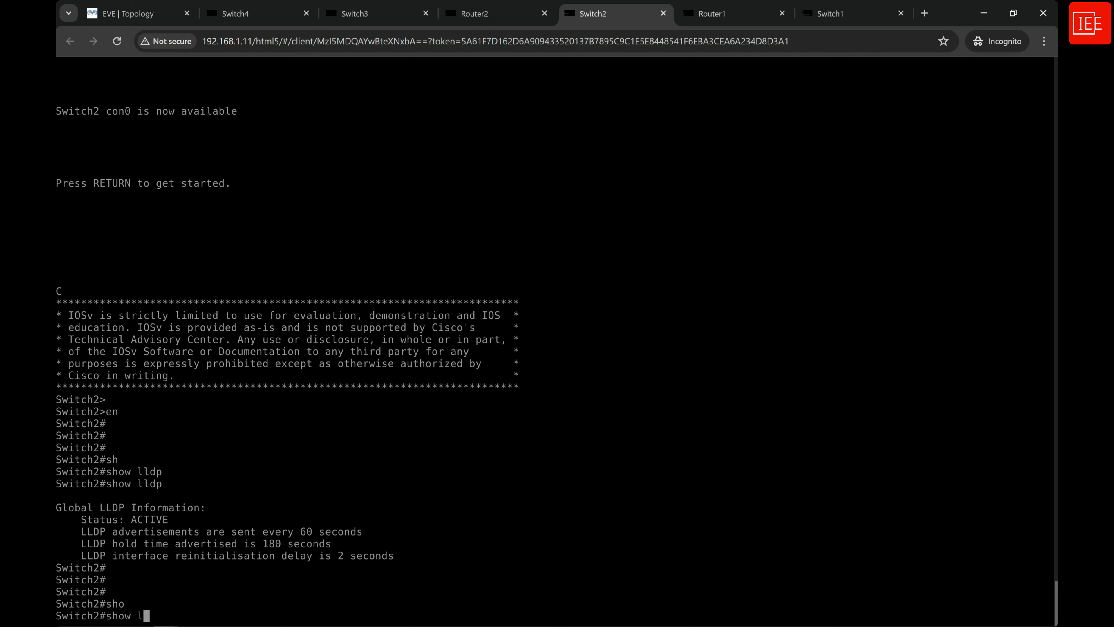
key("Tab")
type("nei")
key("Tab")
key("Return")
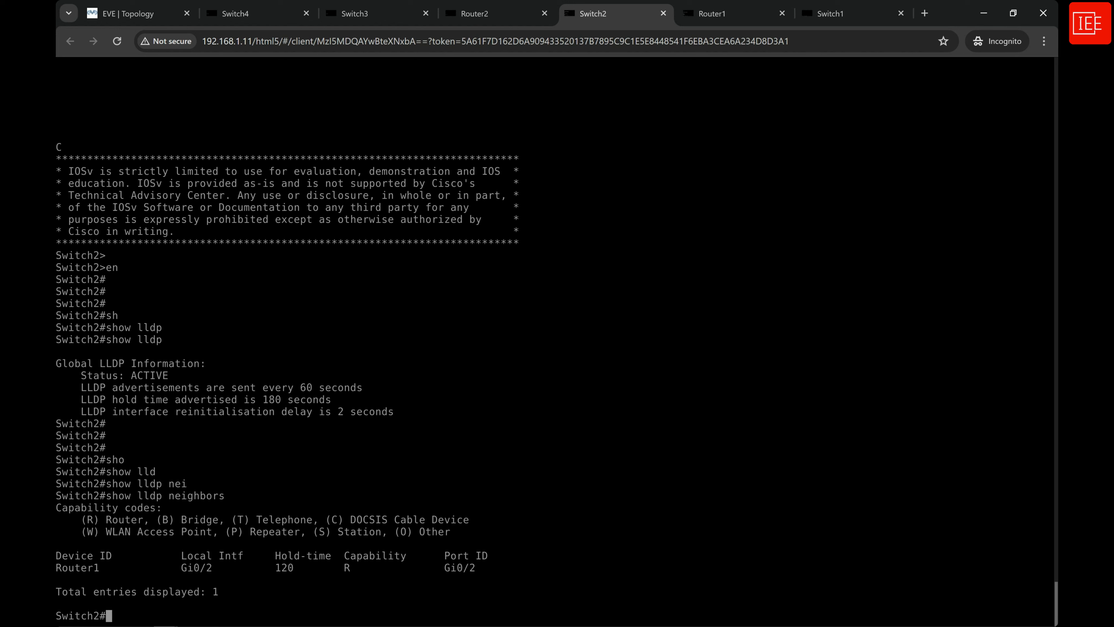
Return to the Switch1 console, resume the session in privileged EXEC mode and enter global configuration mode.
left_click(848, 14)
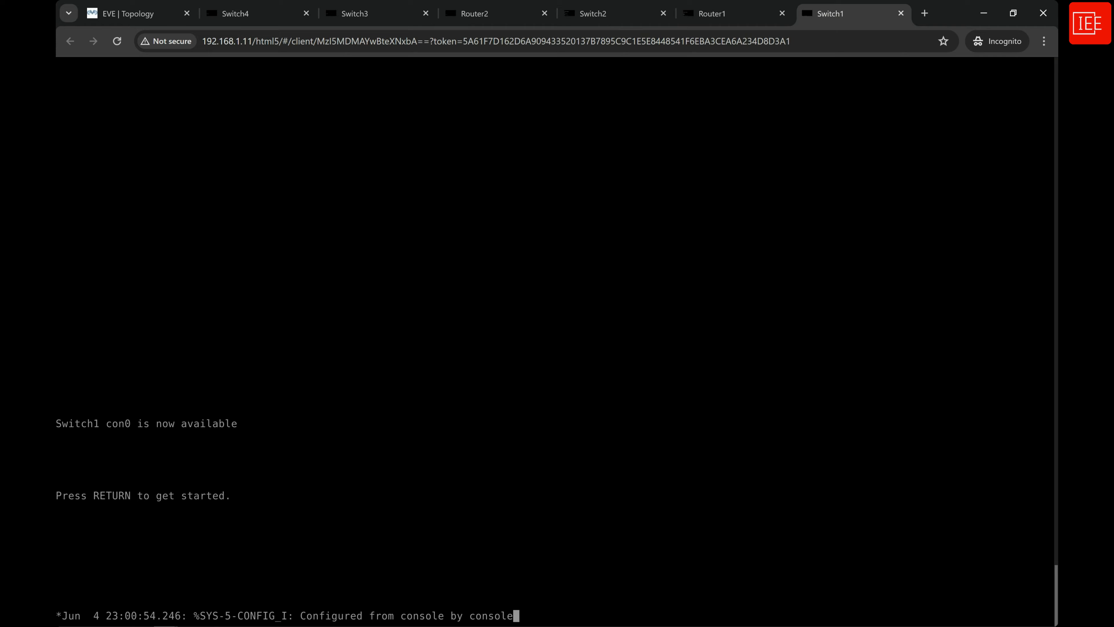
key("Return")
type("en")
key("Return")
type("con")
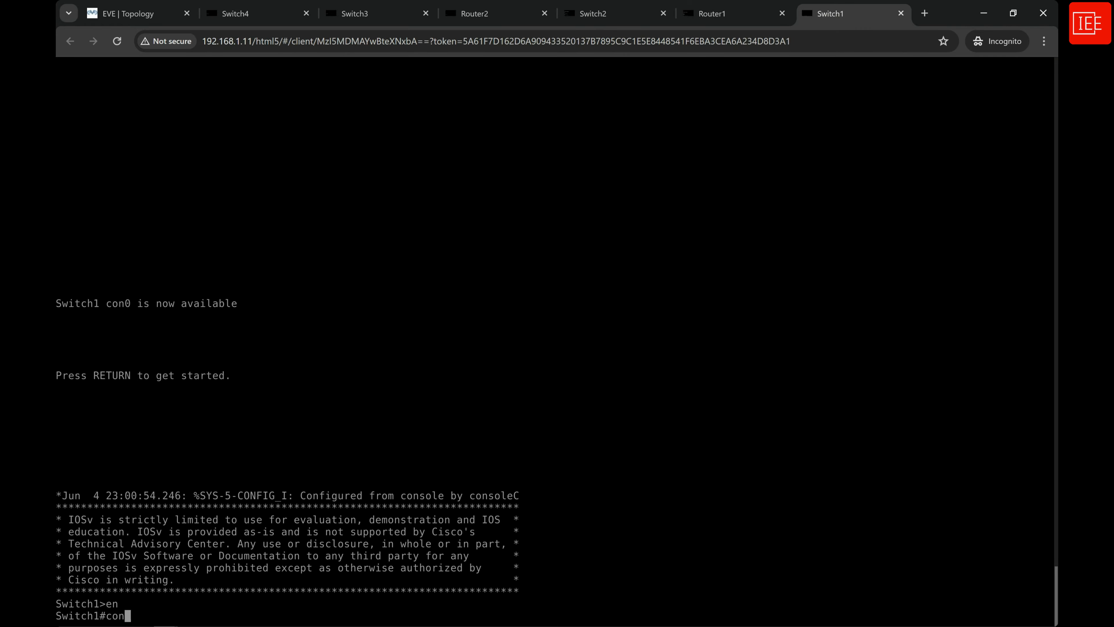
type("fi")
key("Tab")
type("ter")
key("Tab")
key("Return")
Re-enable interface gigabitEthernet 0/0 on Switch1 with no sh and leave configuration mode with end.
type("in")
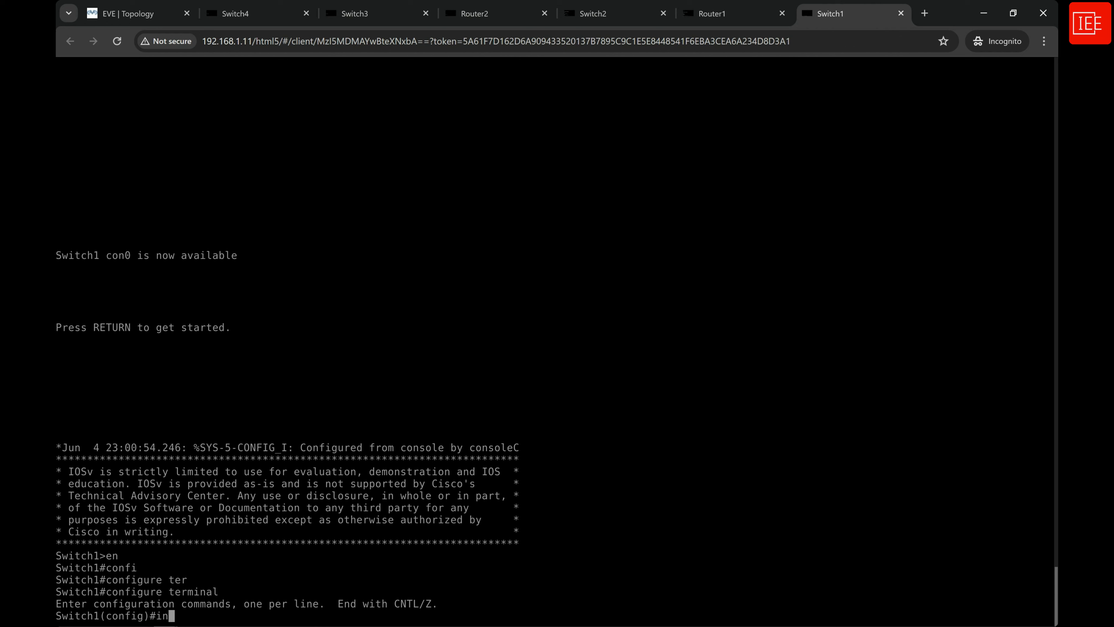
type("ter")
key("Tab")
type("gig")
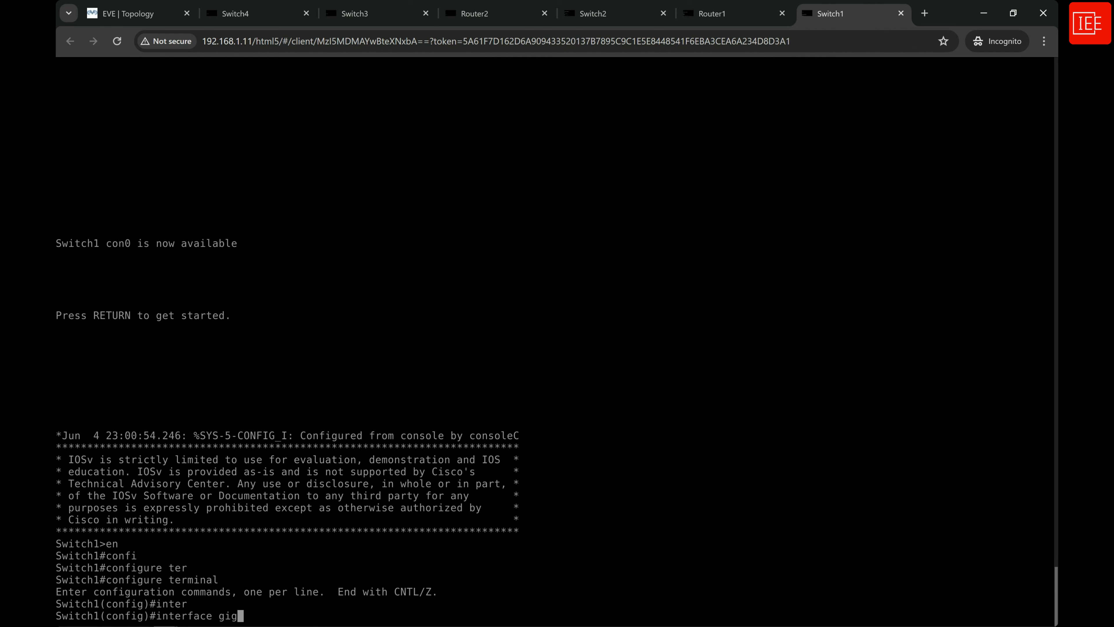
key("Tab")
type("0/0")
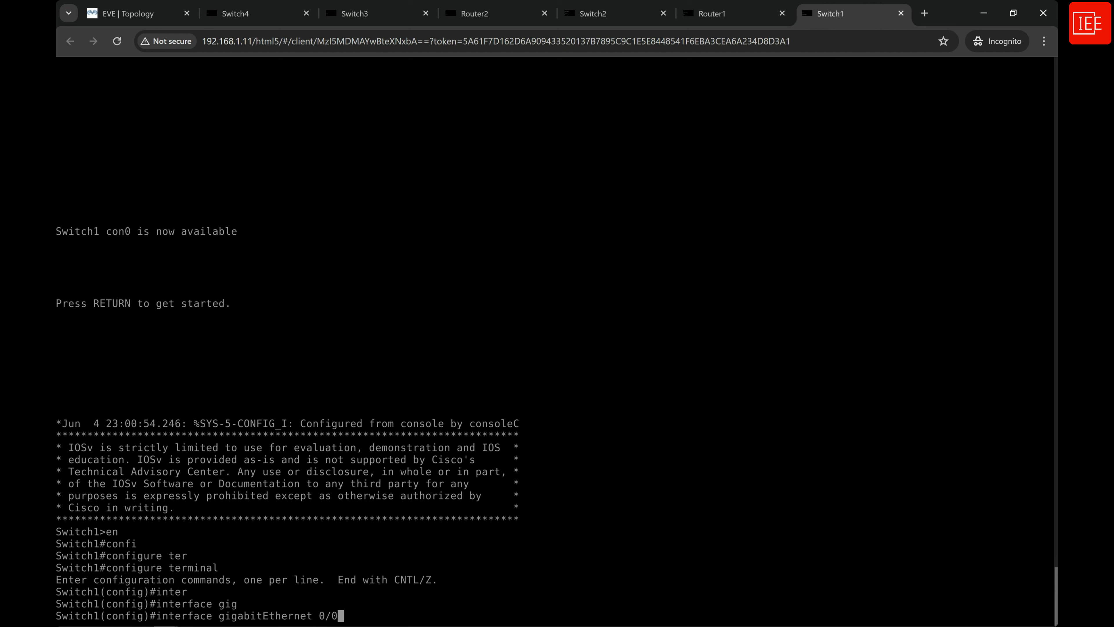
key("Return")
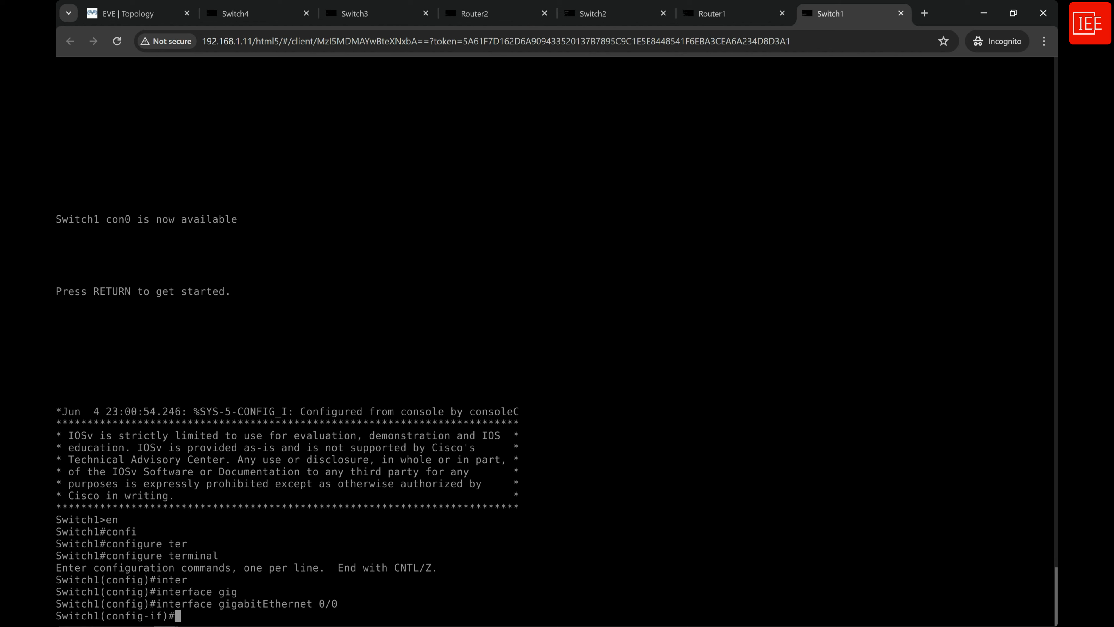
type("no sh")
key("Return")
type("end")
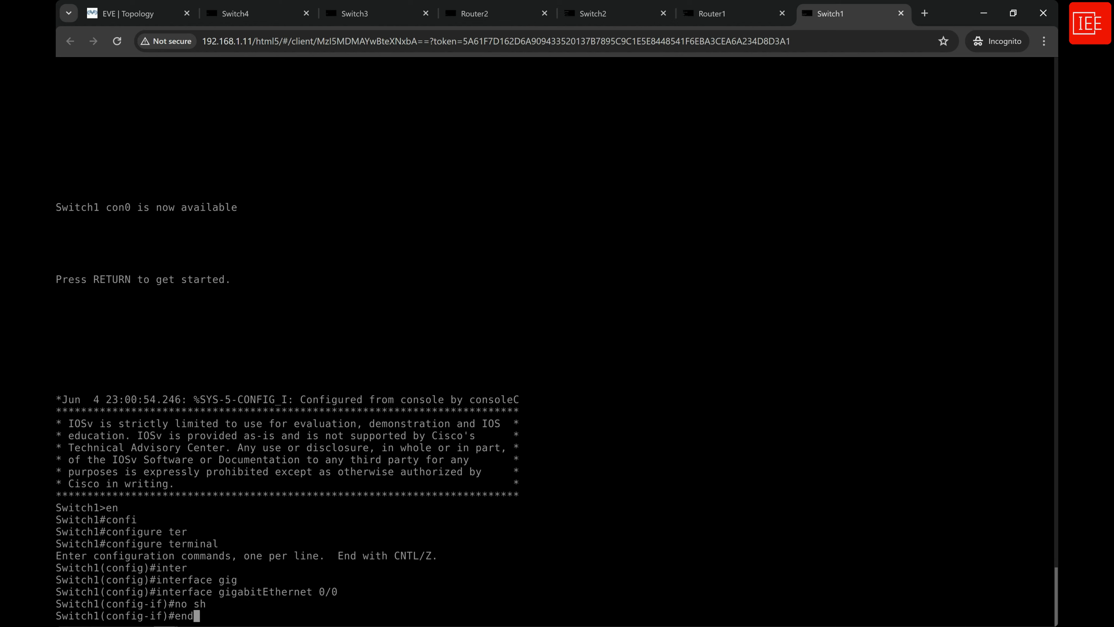
key("Return")
key("Return")
key("Return")
key("Return")
key("Return")
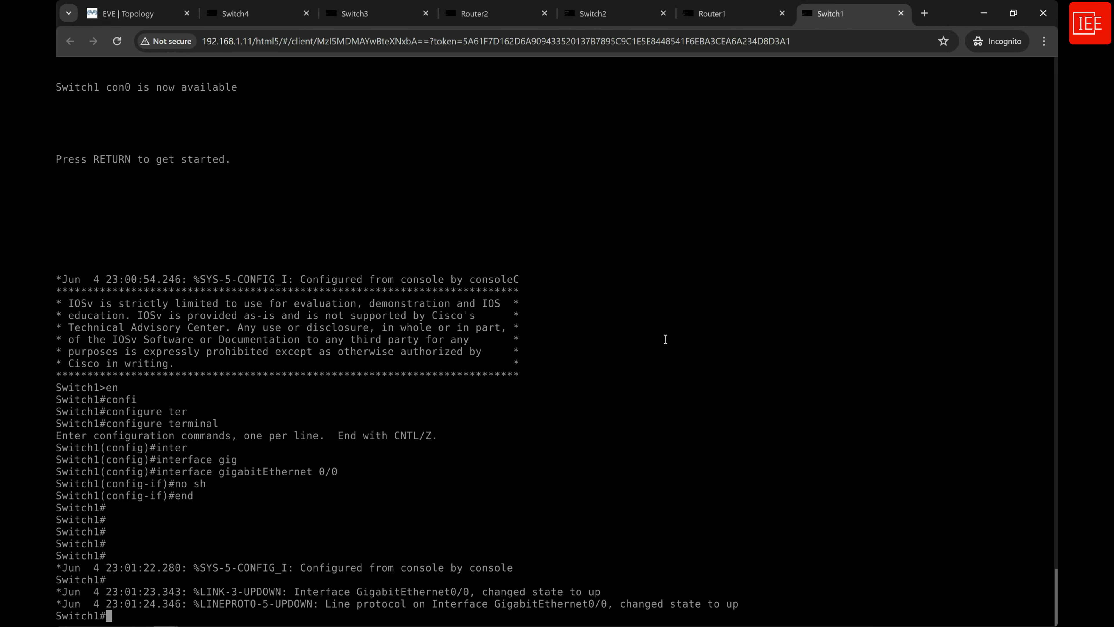
Go back to the Switch2 console, repeat show lldp neighbors and examine the Switch1 entry.
left_click(614, 14)
key("Return")
key("Return")
key("Return")
key("Up")
key("Return")
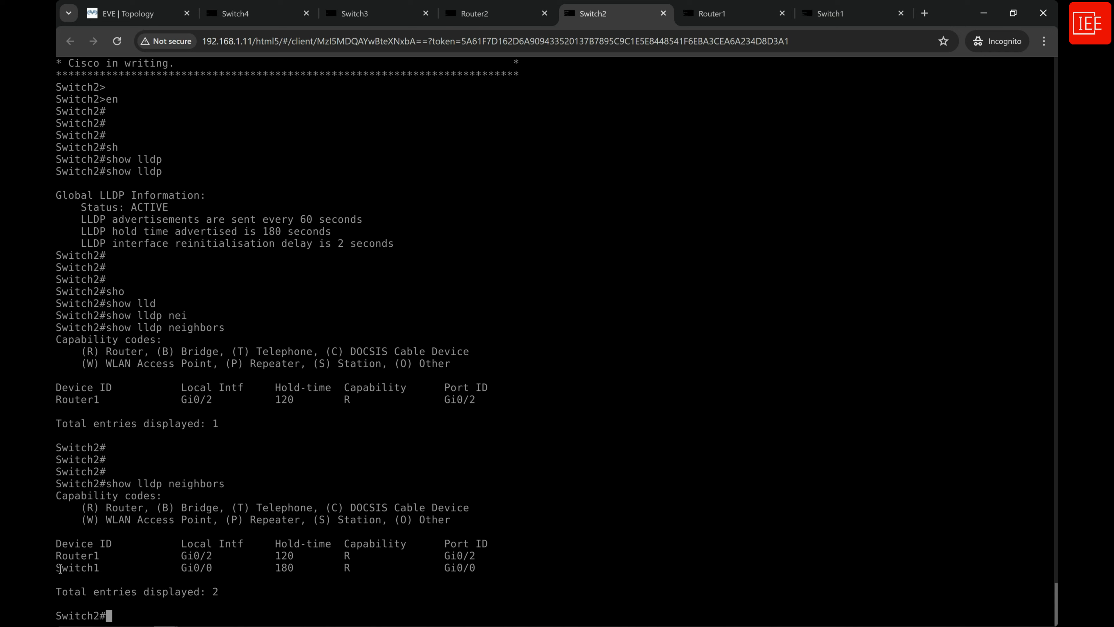
left_click_drag(56, 567, 481, 567)
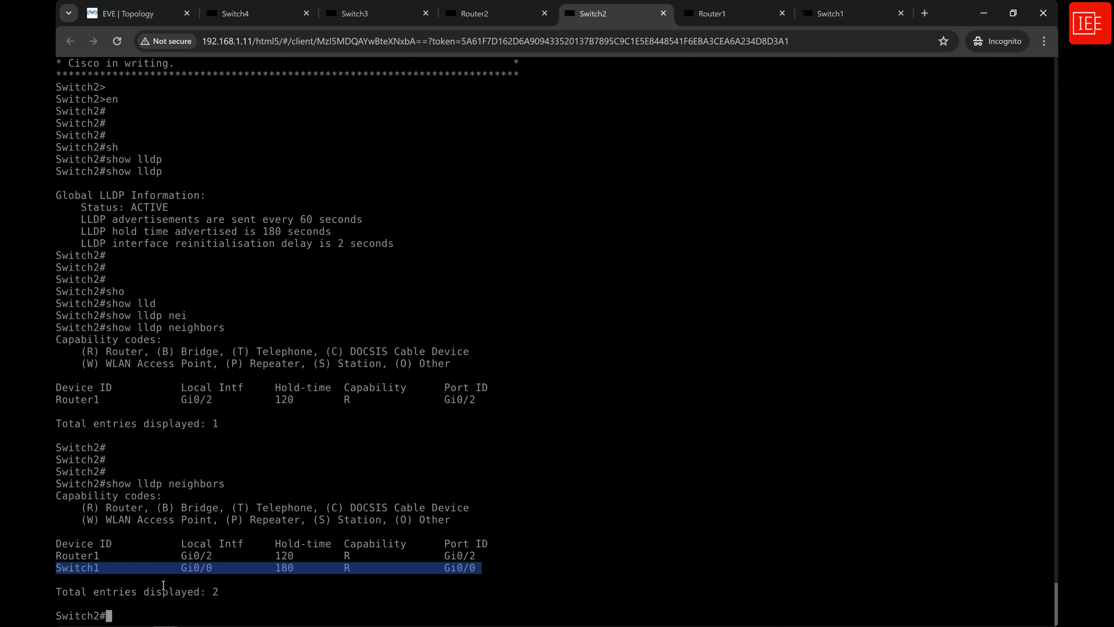
left_click(96, 607)
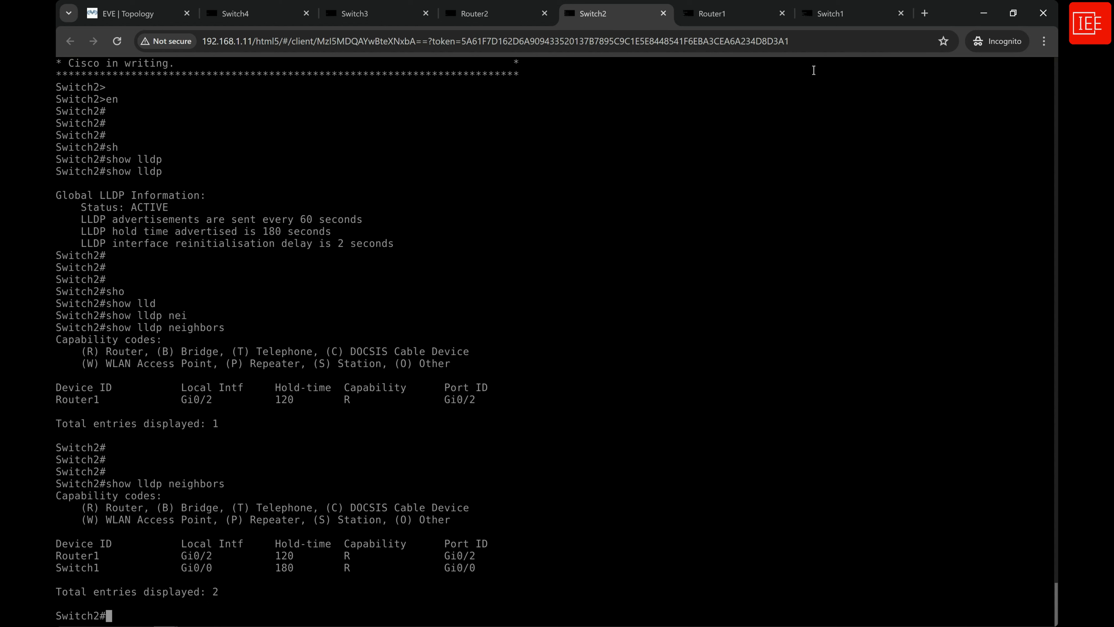
Switch to the Switch1 console and list the status of all its interfaces with sh ip int br.
left_click(833, 14)
key("Return")
key("Return")
key("Return")
key("Return")
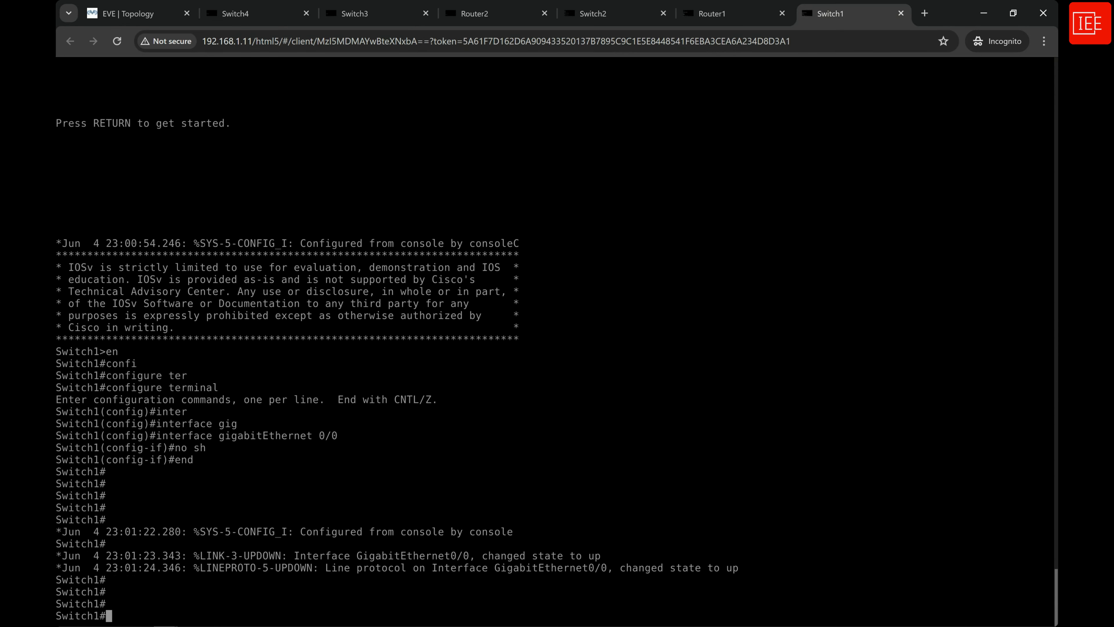
type("sh ip int br")
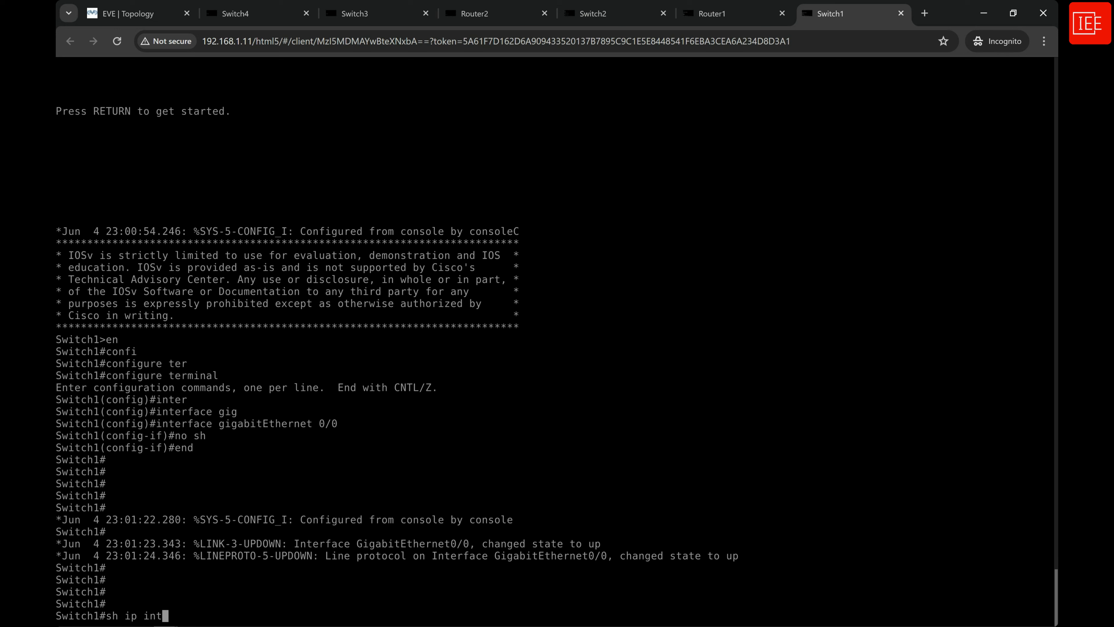
key("Return")
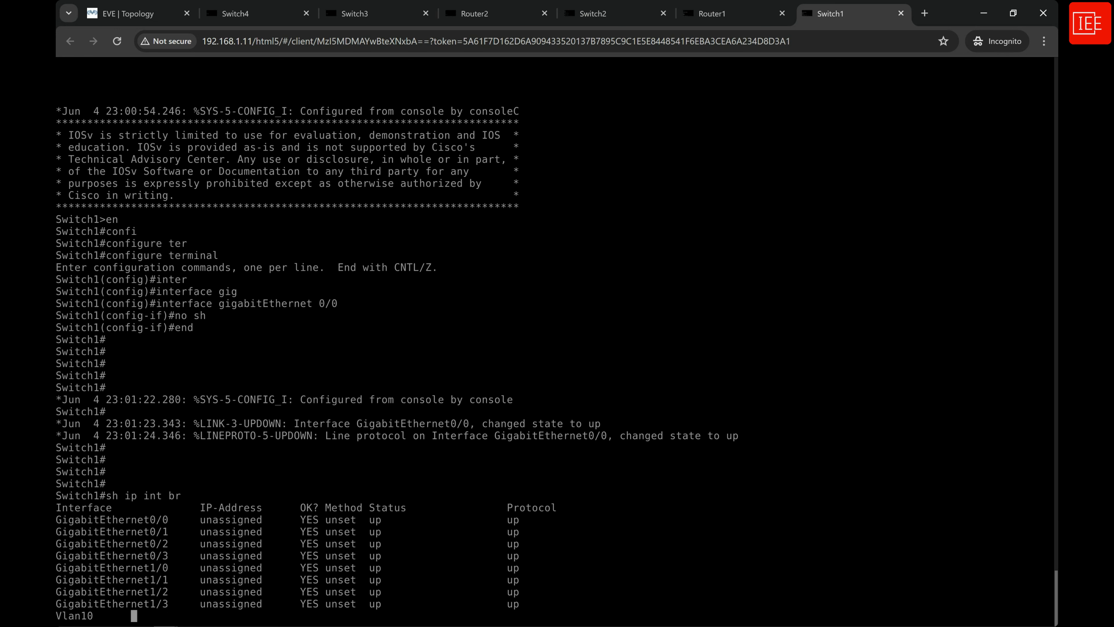
key("Return")
key("Return")
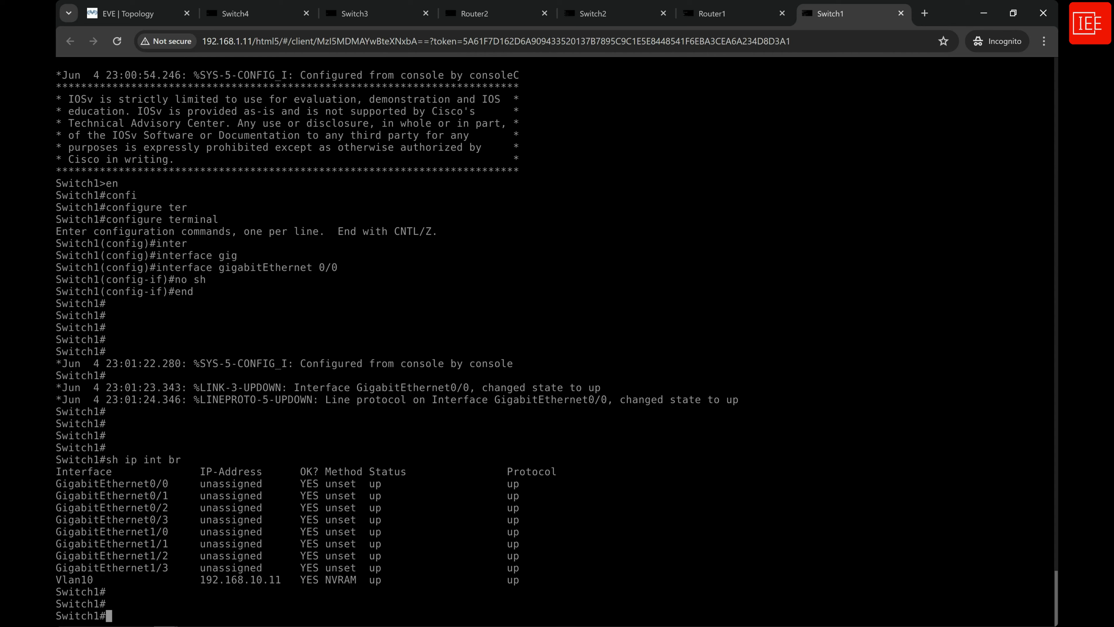
Enter global configuration mode on Switch1 with configure terminal.
type("confi")
key("Tab")
type("ter")
key("Tab")
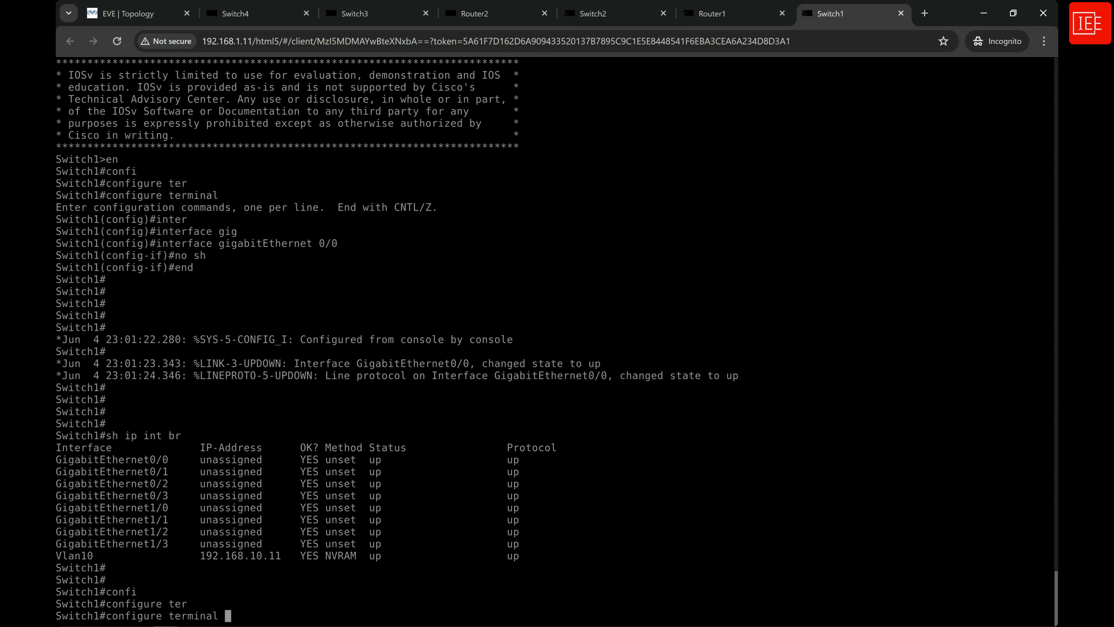
key("Return")
key("Return")
Enter interface range configuration on Switch1 for gigabitEthernet 0/2-3, gigabitEthernet 1/0 and gigabitEthernet 1/2-3.
type("inter")
key("Tab")
type("ran")
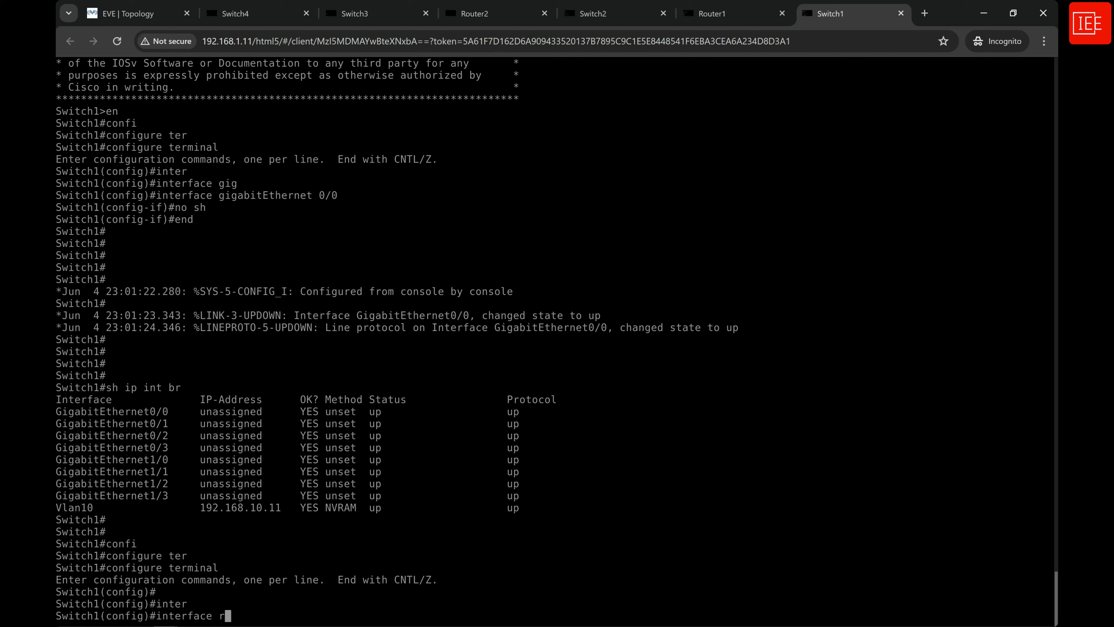
key("Tab")
type("gig")
key("Tab")
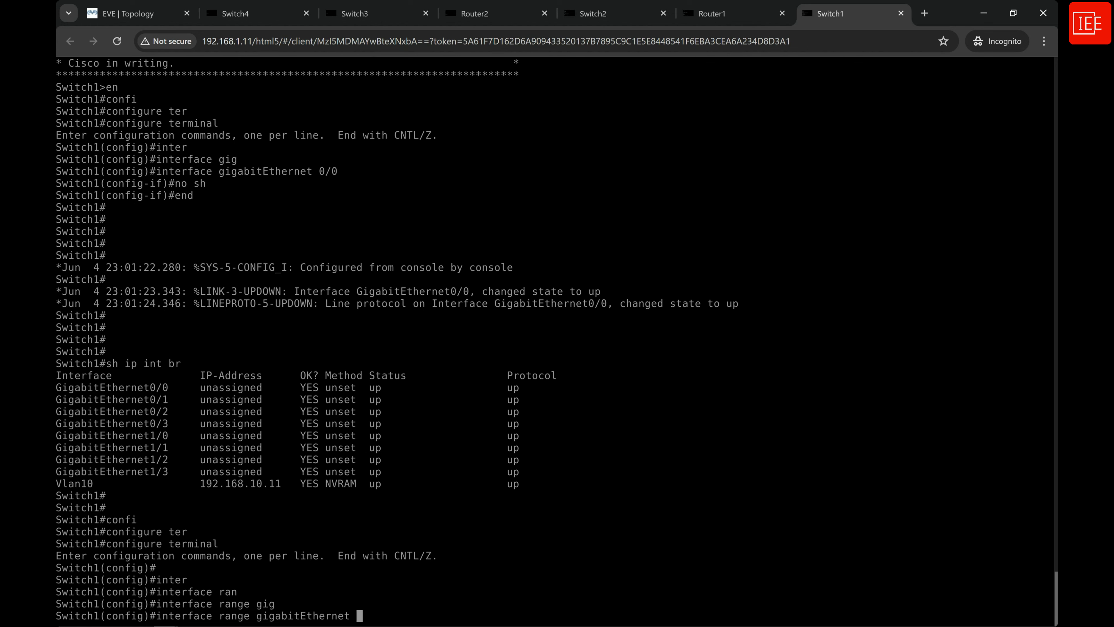
type("0/2-3, gig")
key("Tab")
type("1/0")
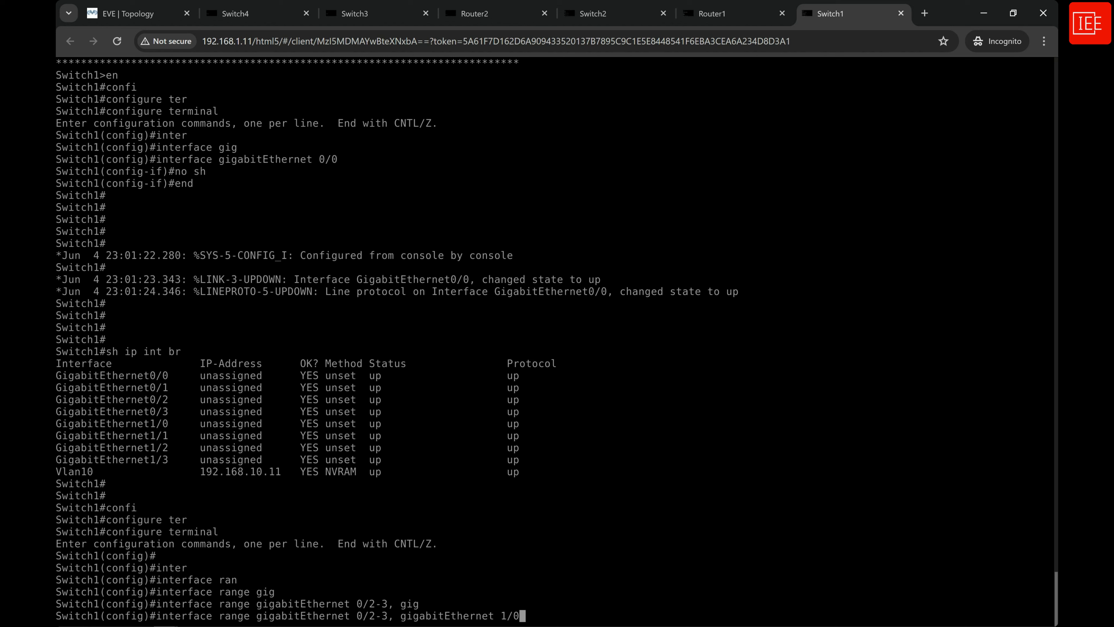
type(", gig")
key("Tab")
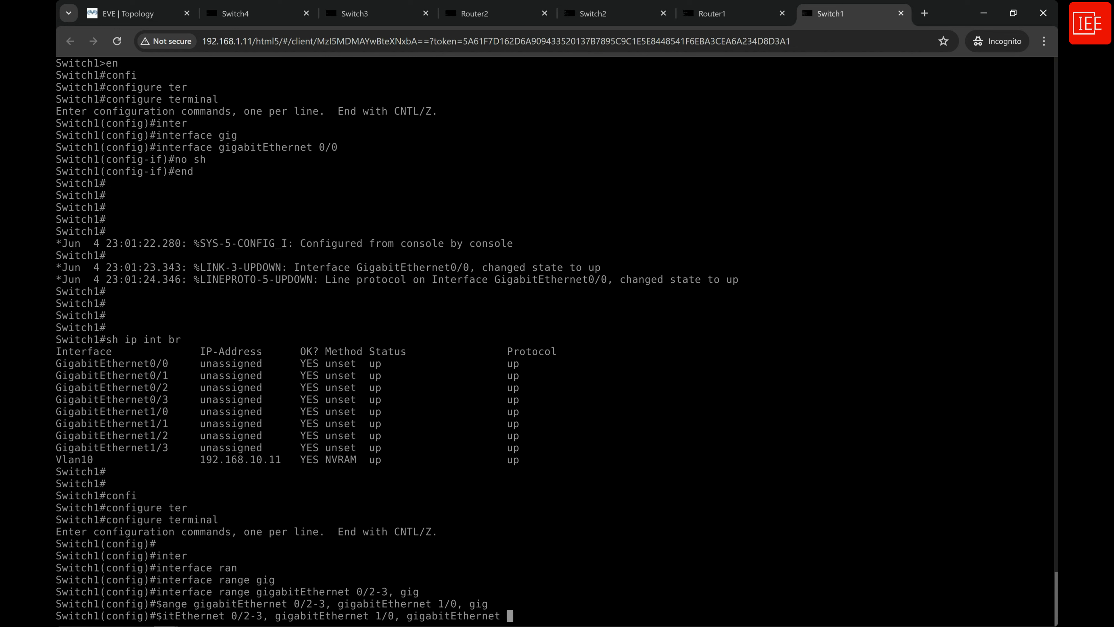
type("1/2-3")
key("Return")
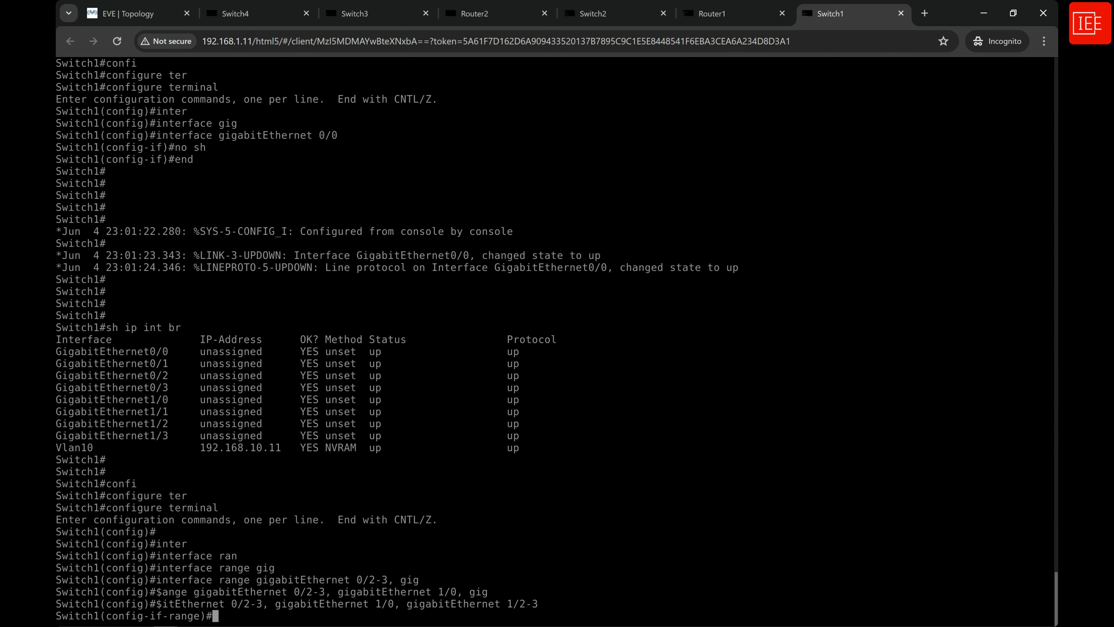
Disable sending LLDP advertisements on Switch1's selected interface range with no lldp transmit.
type("no")
key("Tab")
type("ll")
key("Tab")
type("d")
key("Tab")
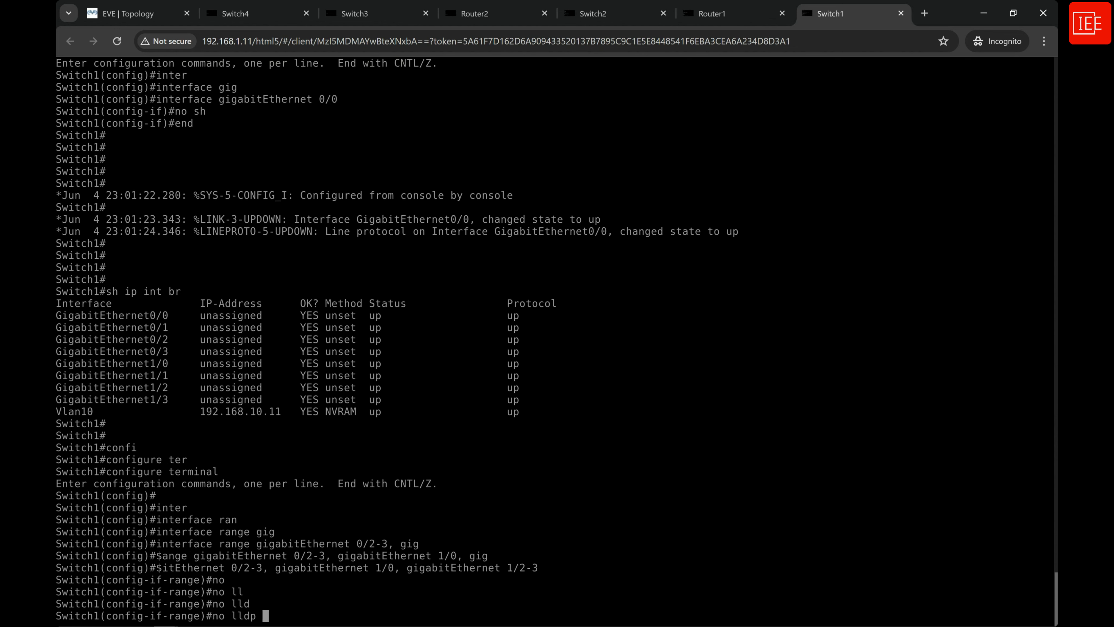
type("tr")
key("Tab")
key("Return")
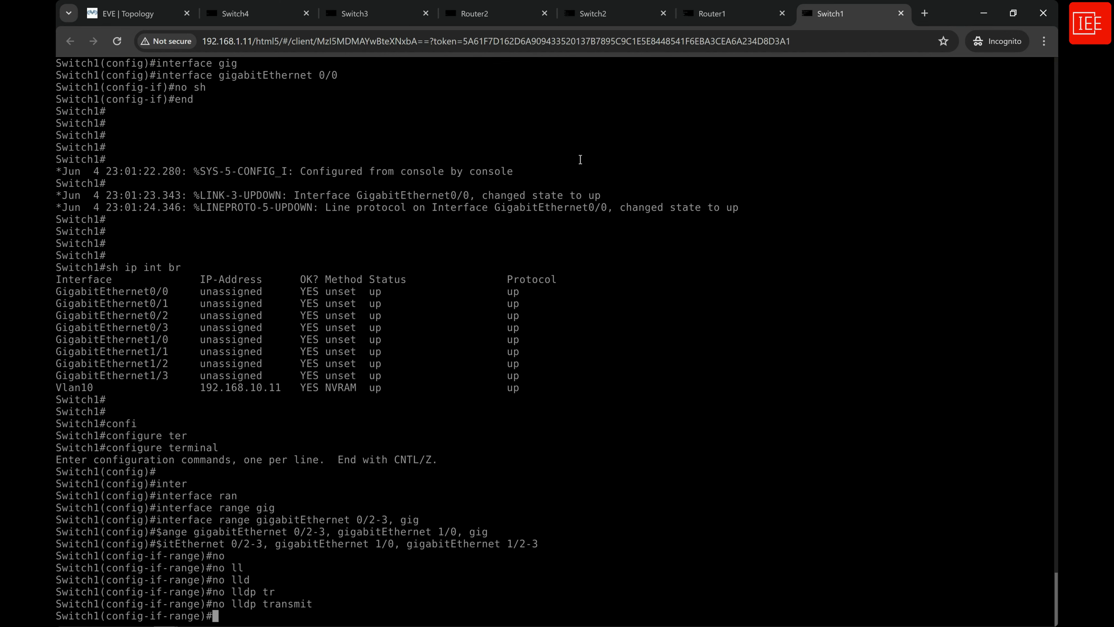
Switch to the Switch2 console and enter global configuration mode with configure terminal.
left_click(604, 18)
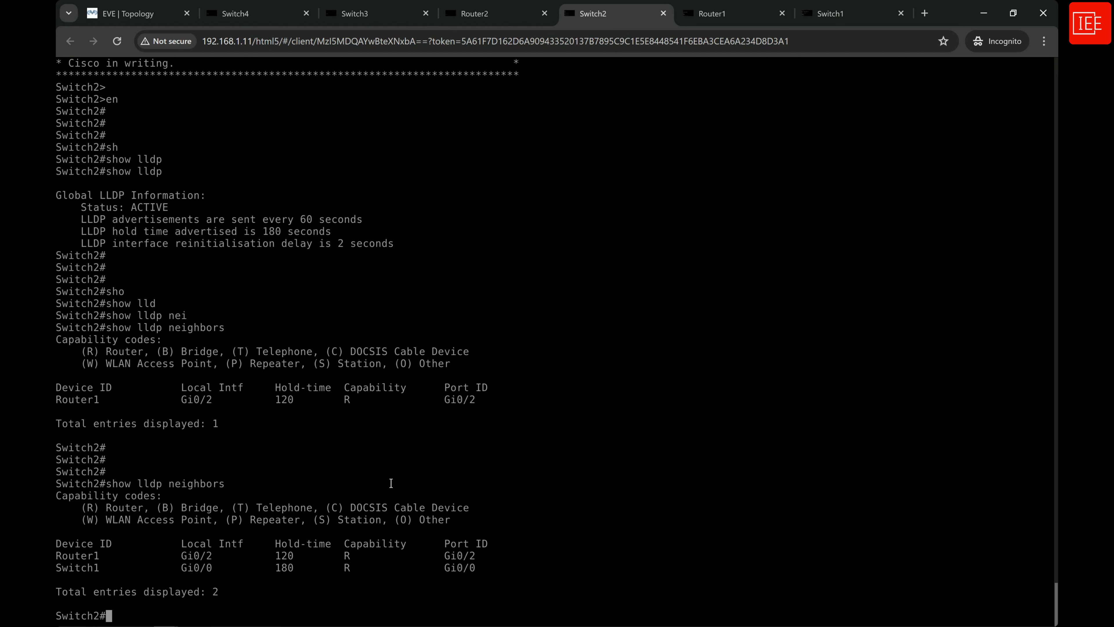
key("Return")
key("Return")
type("config")
key("Tab")
type("te")
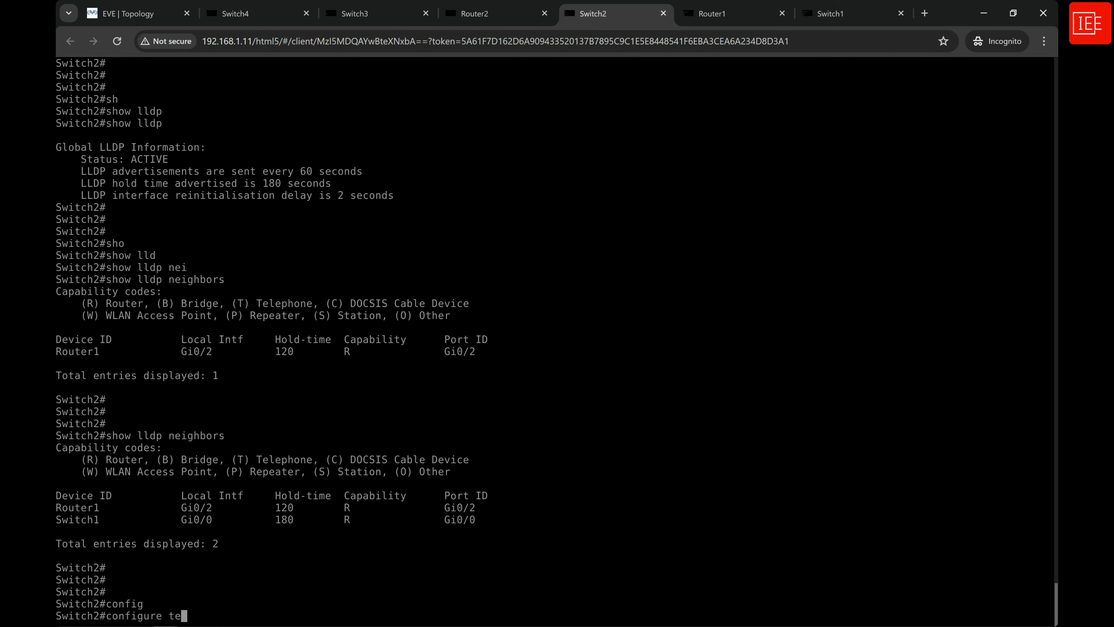
type("r")
key("Tab")
key("Return")
key("Return")
Enter interface range configuration on Switch2 for gigabitEthernet 0/1, gigabitEthernet 0/3, gigabitEthernet 1/0 and gigabitEthernet 1/2-3.
type("inte")
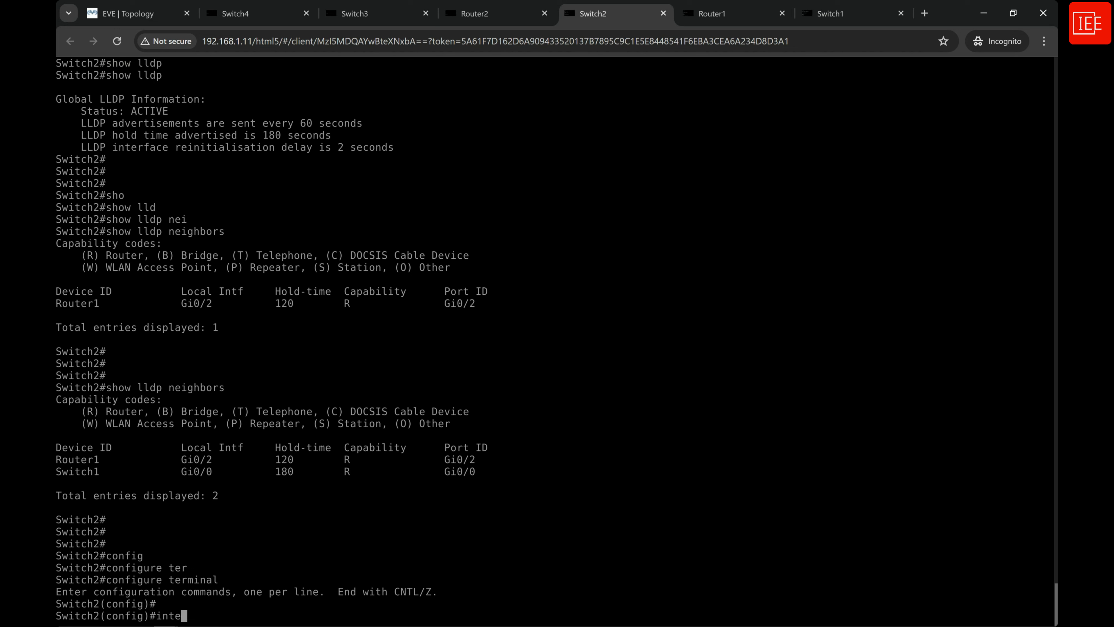
type("r")
key("Tab")
type("ran")
key("Tab")
type("gig")
key("Tab")
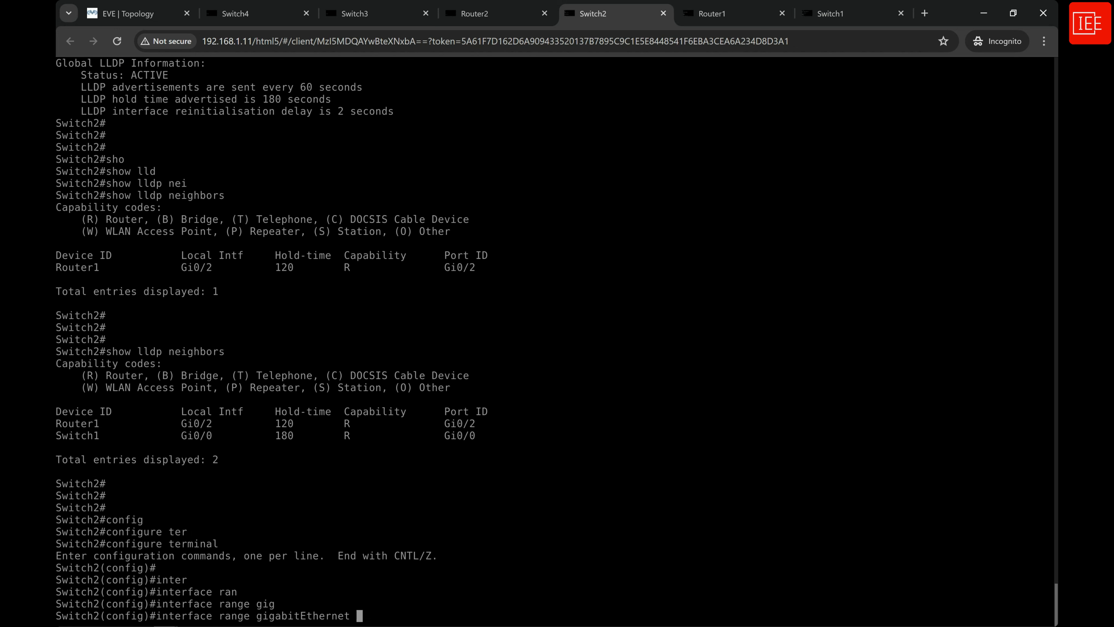
type("0/1, gig")
key("Tab")
type("0/3")
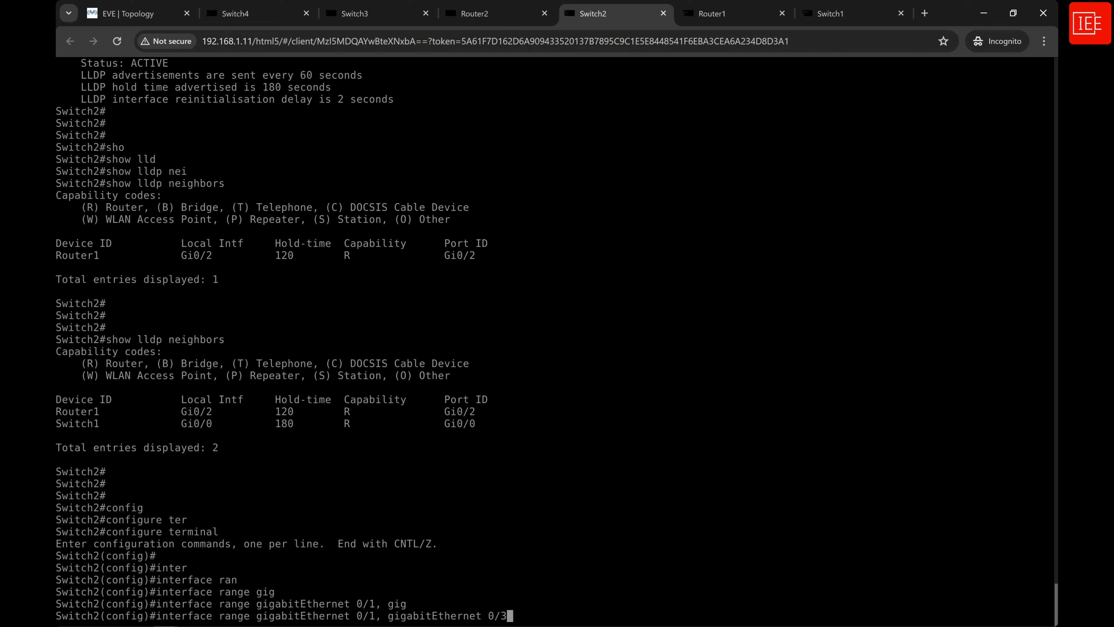
type(", gig")
key("Tab")
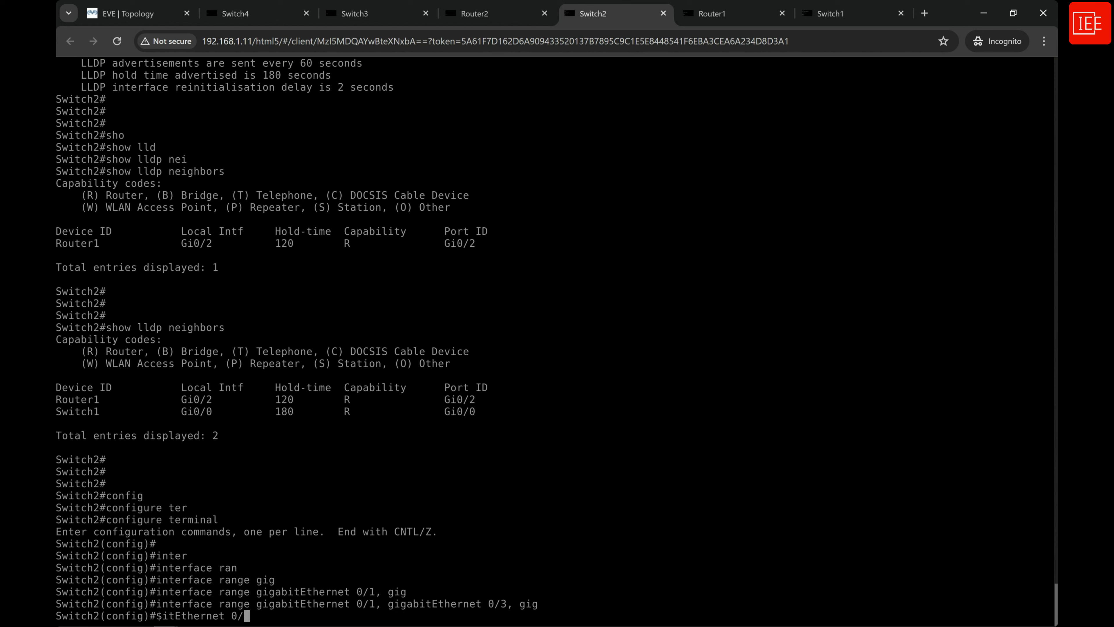
type("1/0, ")
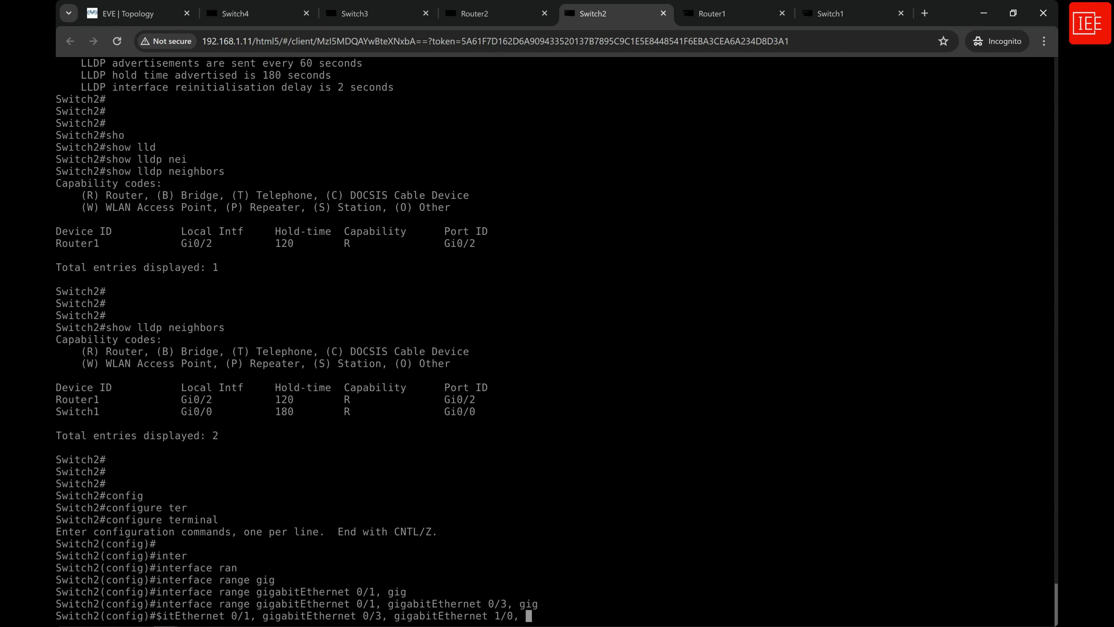
type("gig")
key("Tab")
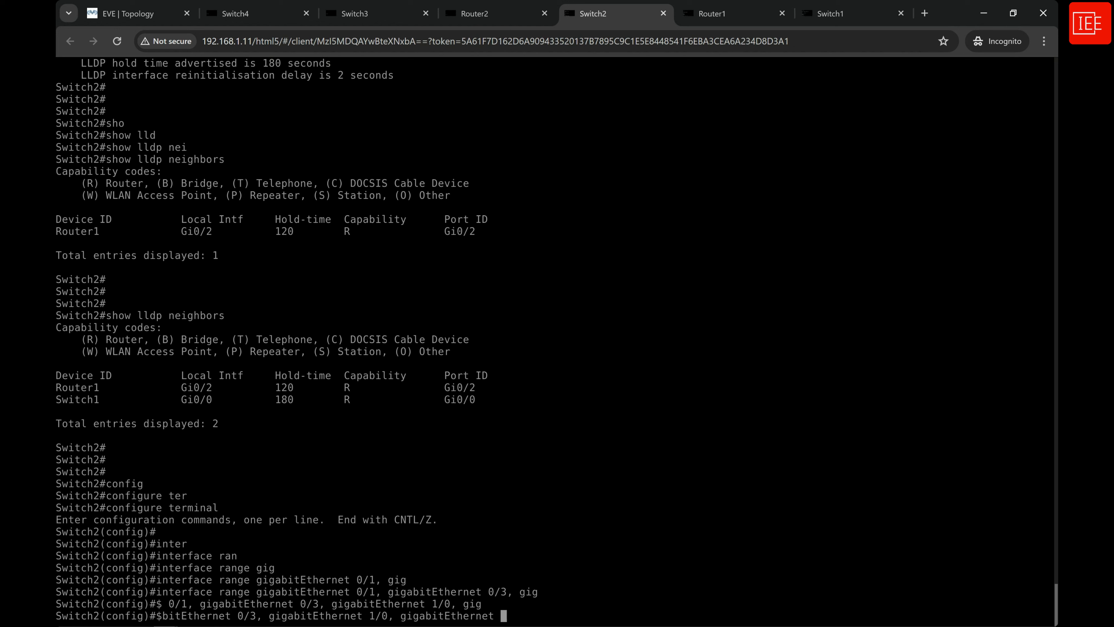
type("1/2-3")
key("Return")
Stop LLDP transmission on Switch2's selected interface range with no lldp transmit.
type("no ")
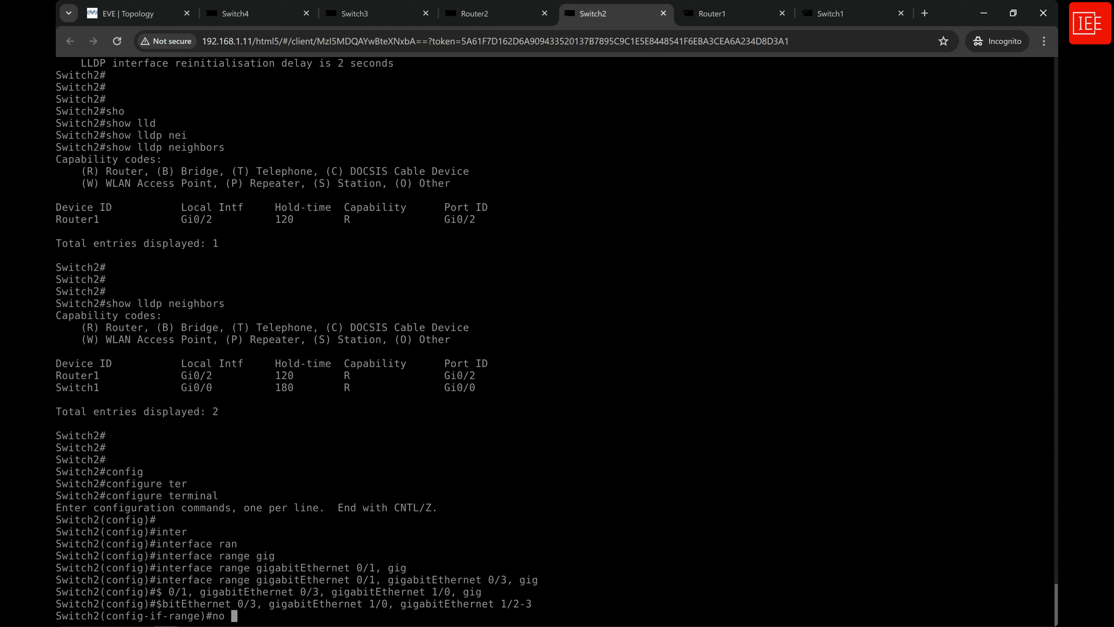
type("lldp")
key("Tab")
type("tr")
key("Tab")
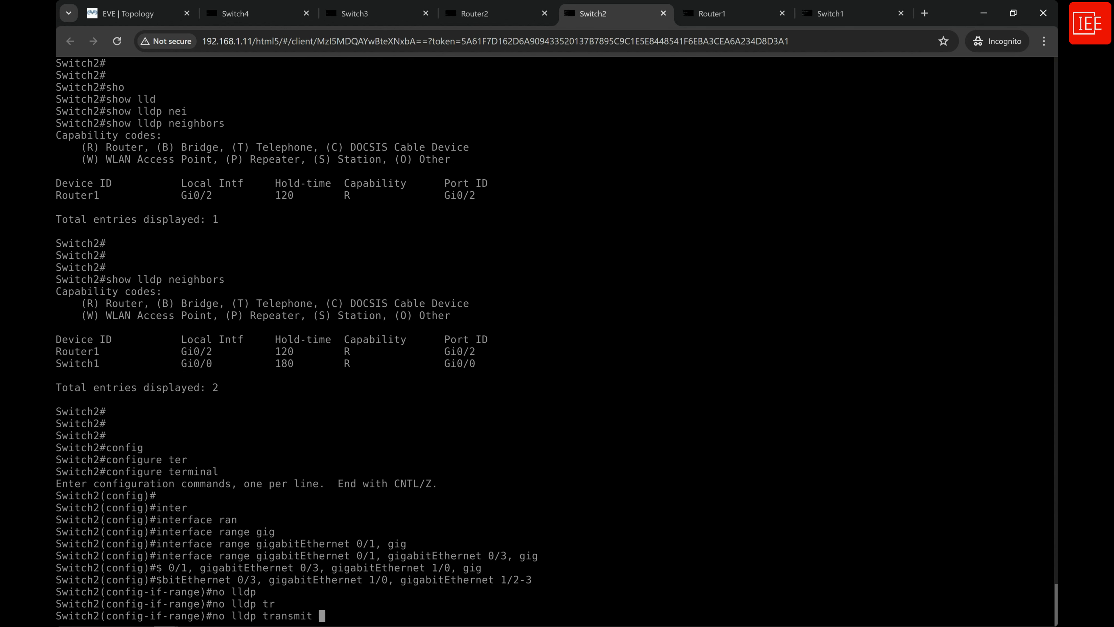
key("Return")
key("Return")
key("Return")
key("Return")
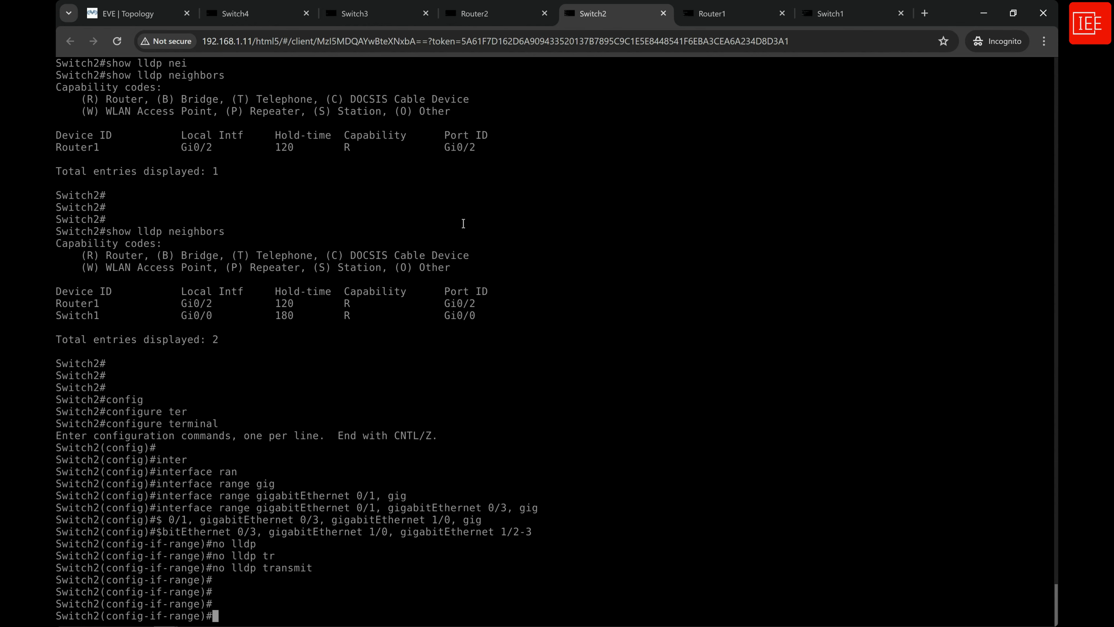
Switch to the Switch3 console, start the session and enter privileged mode with en.
left_click(372, 14)
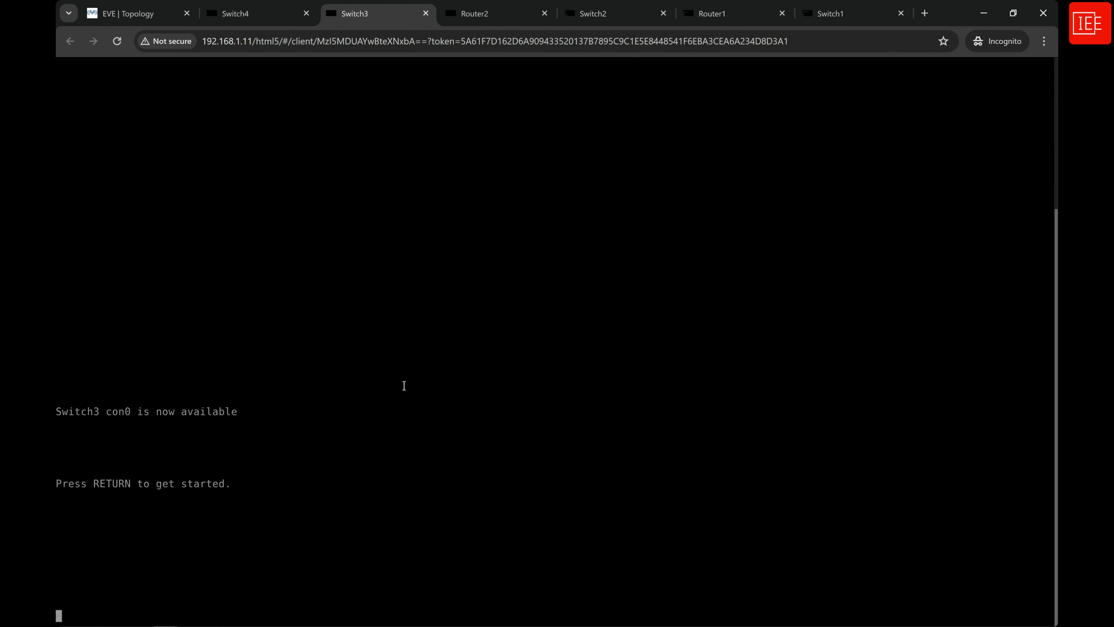
key("Return")
key("Return")
type("en")
key("Return")
key("Return")
key("Return")
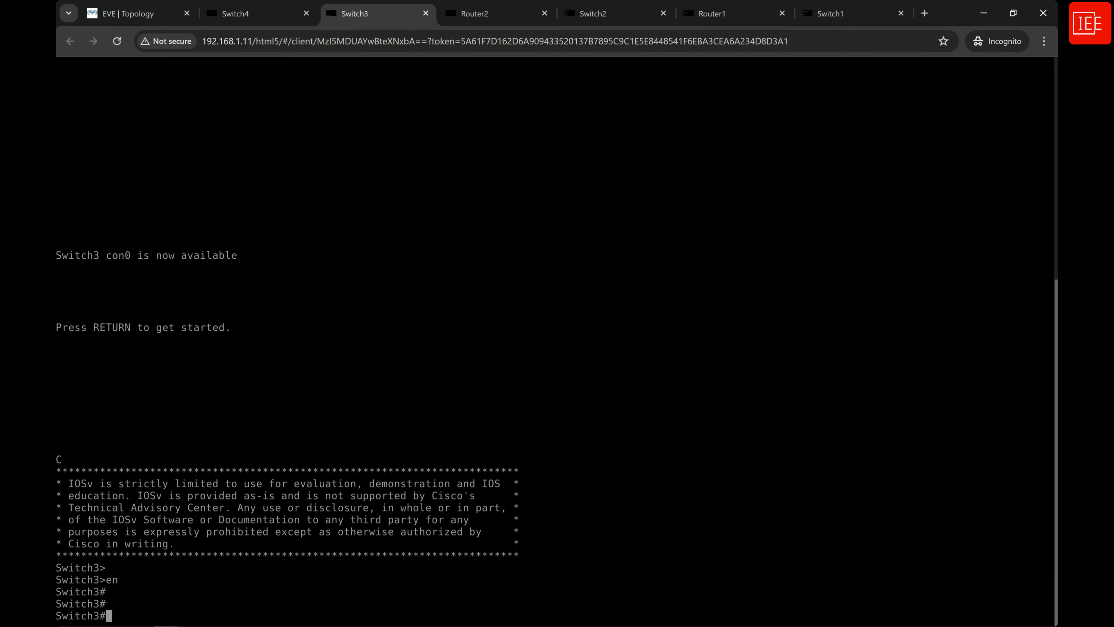
Enter global configuration mode on Switch3 with configure terminal.
type("confi")
key("Tab")
type("ter")
key("Tab")
key("Return")
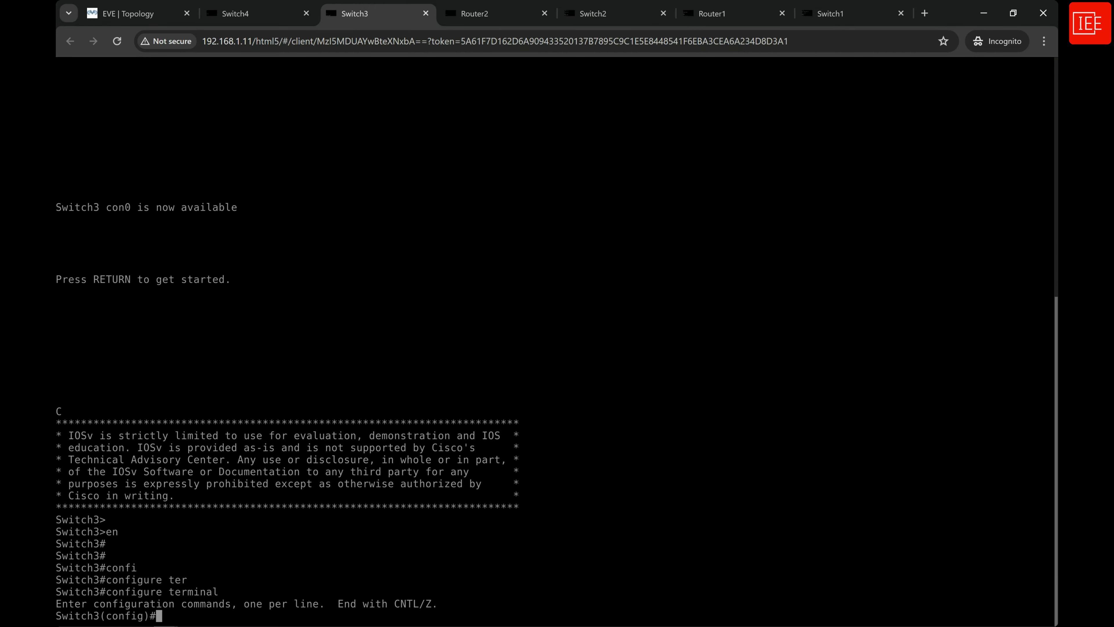
key("Return")
key("Return")
Enter interface range configuration on Switch3 for gigabitEthernet 0/2-3, gigabitEthernet 1/0 and gigabitEthernet 1/2-3.
type("inter")
key("Tab")
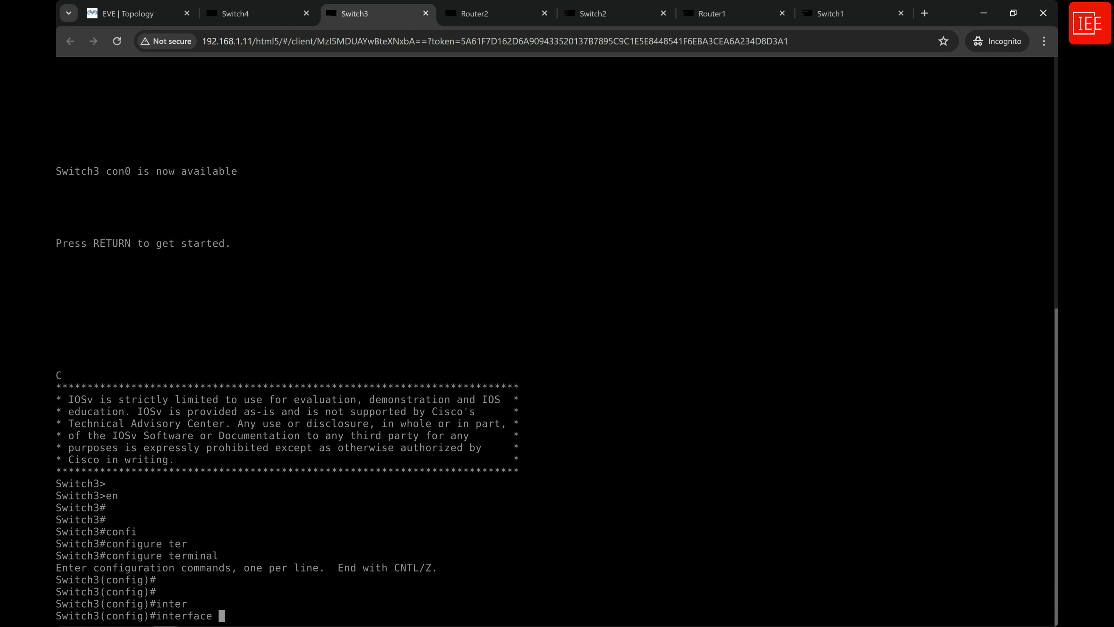
type("rang")
key("Tab")
type("gig")
key("Tab")
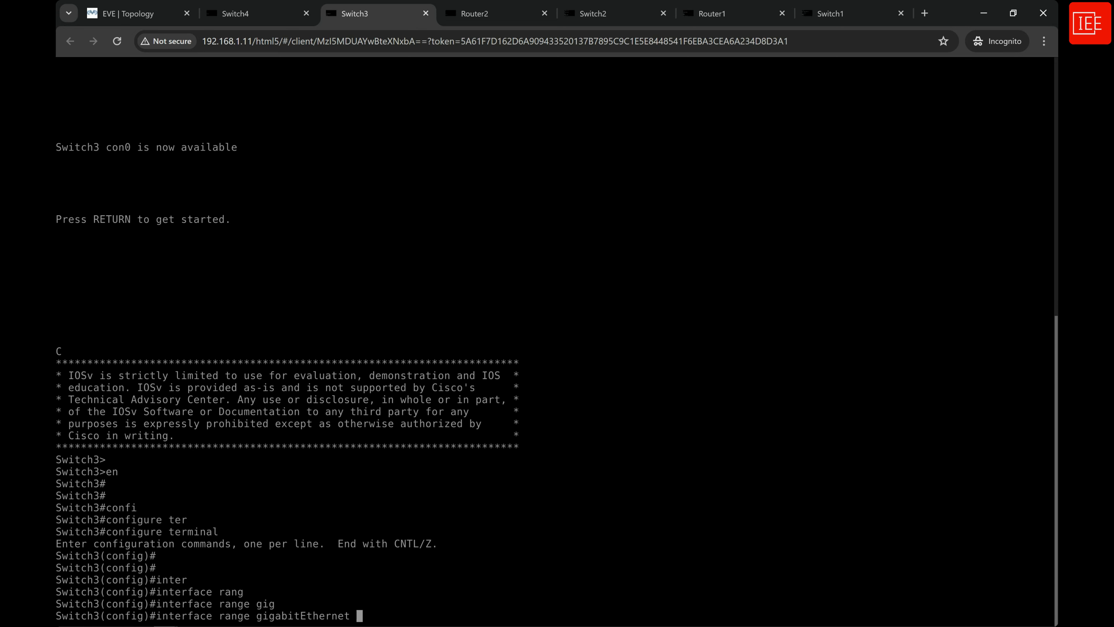
type("0/2-3, gig")
key("Tab")
type("1/")
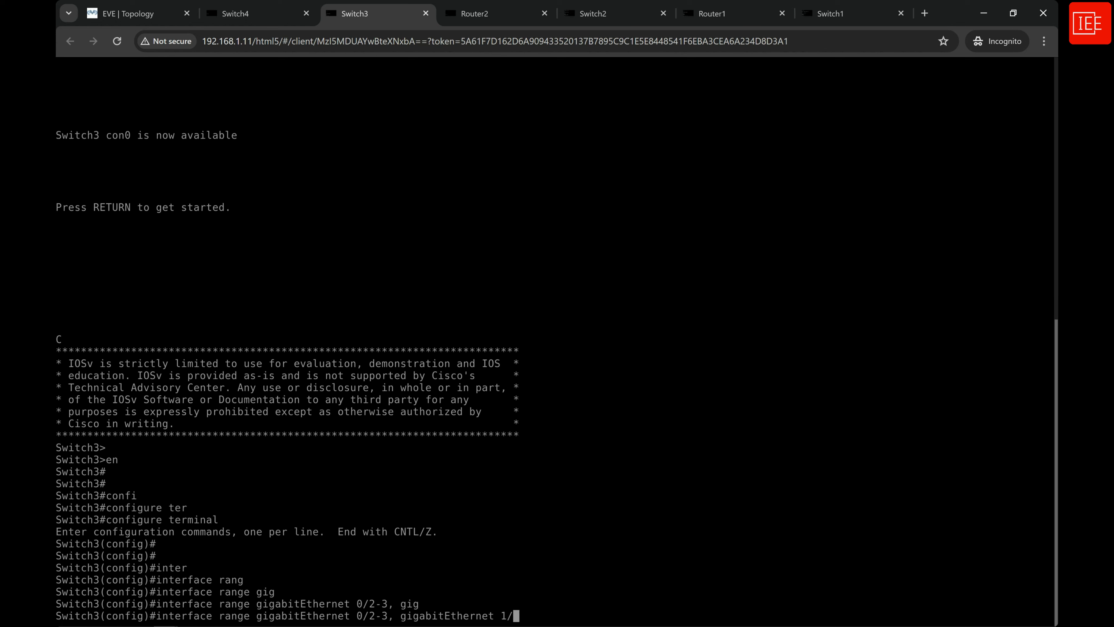
type("0, gig")
key("Tab")
type("1/2")
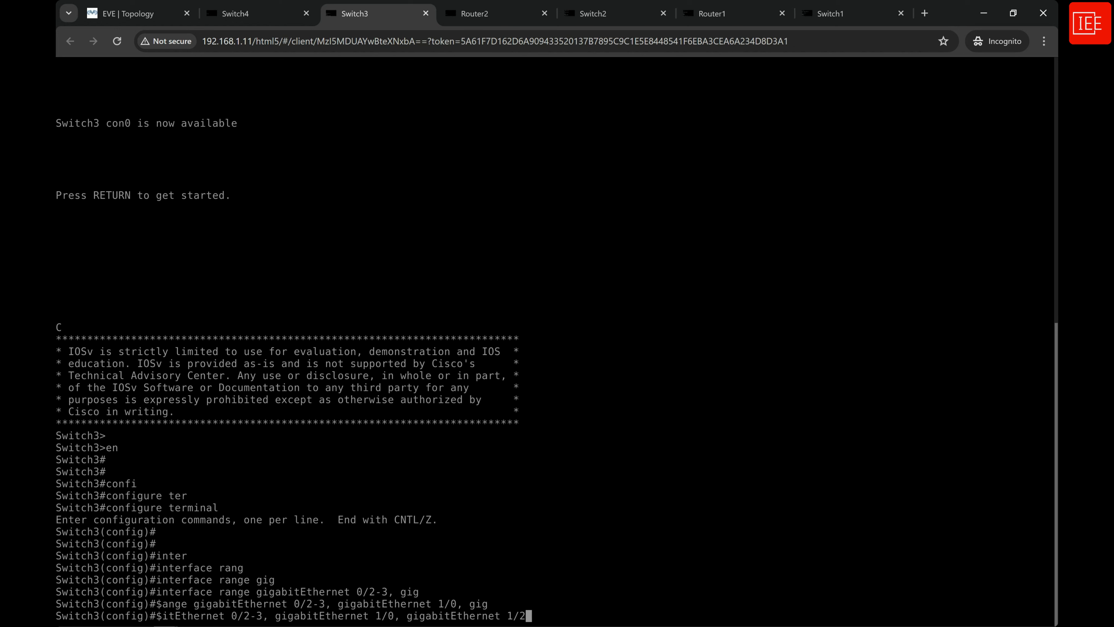
type("-3")
key("Return")
Turn off LLDP transmission on Switch3's selected interface range with no lldp transmit.
type("no lldp")
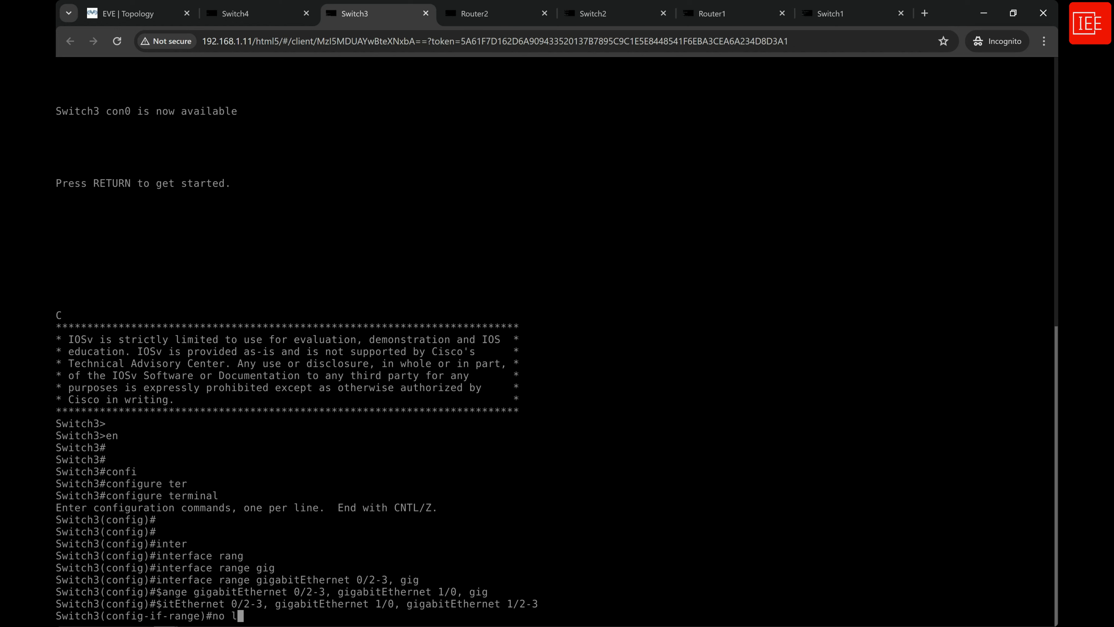
key("Tab")
type("tran")
key("Tab")
key("Return")
key("Return")
key("Return")
key("Return")
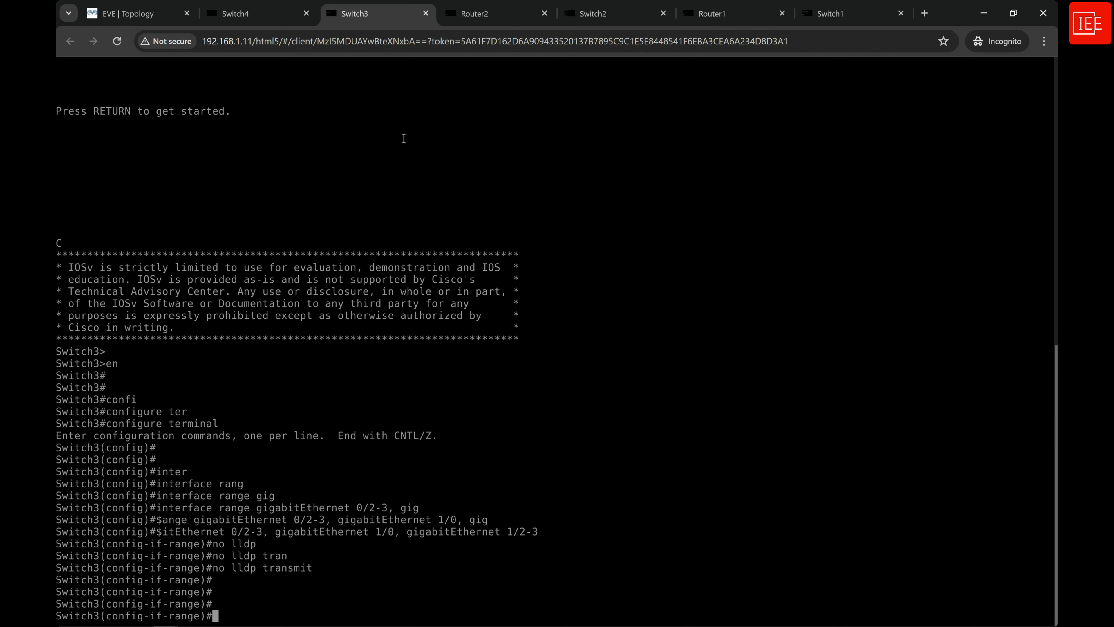
Switch to the Switch4 console, start the session and enter privileged mode with en.
left_click(251, 16)
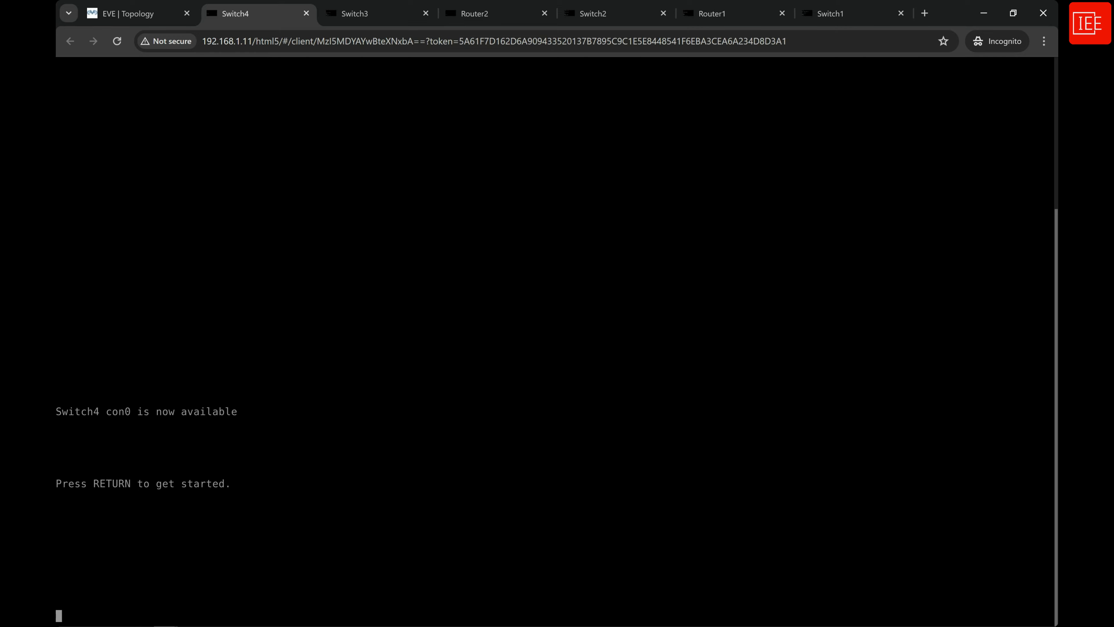
key("Return")
key("Return")
type("en")
key("Return")
key("Return")
key("Return")
key("Return")
Enter global configuration mode on Switch4 with configure terminal.
type("confi")
key("Tab")
type("ter")
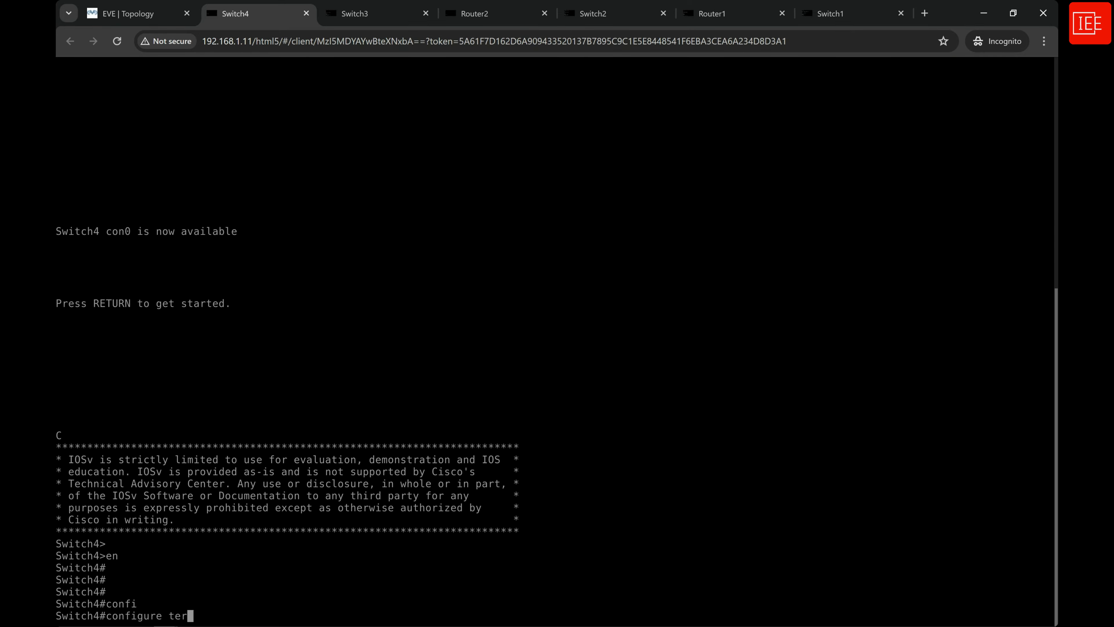
key("Tab")
key("Return")
Begin an interface range command on Switch4 that lists gig 0/1 and gig0/3.
type("ing")
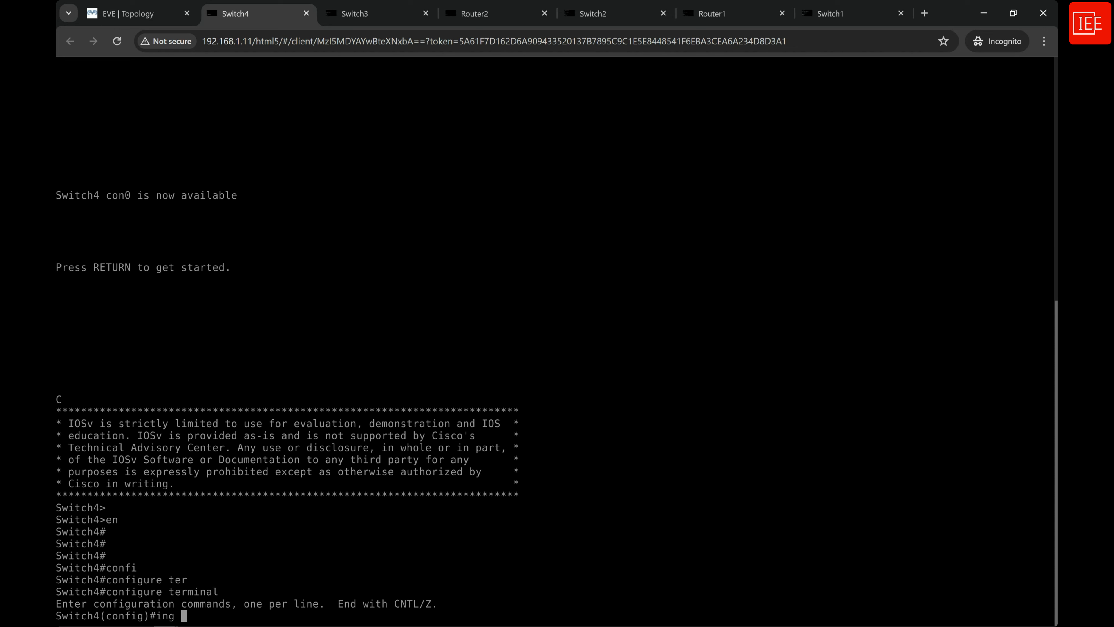
type(" ran gig 0/1, gig")
key("Tab")
type("0")
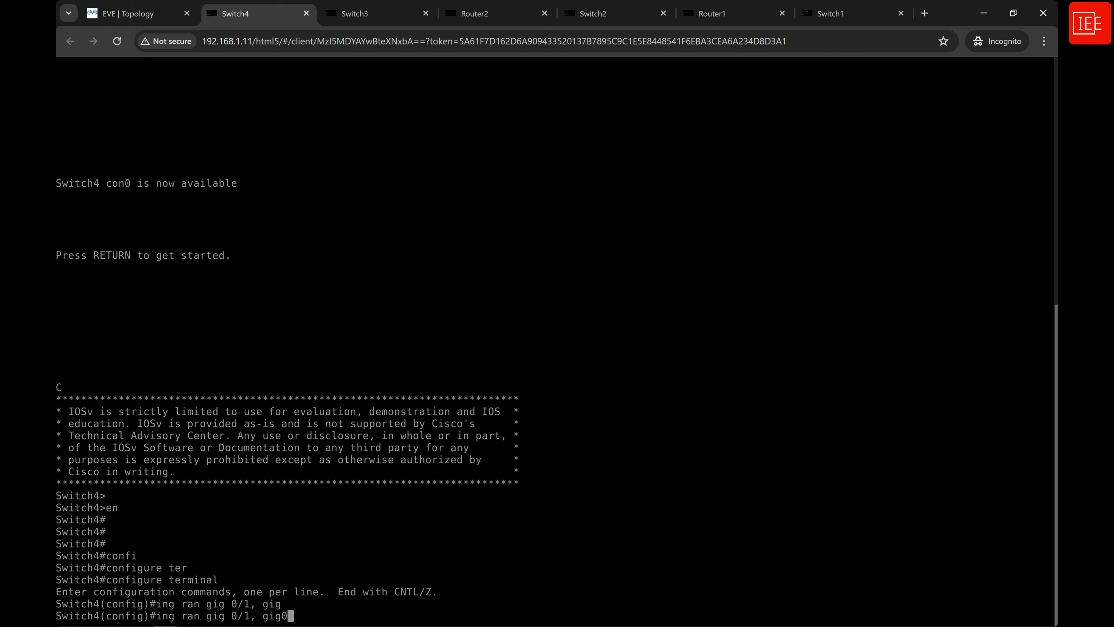
type("/")
type("3m")
key("BackSpace")
key("BackSpace")
type(", gig")
key("Tab")
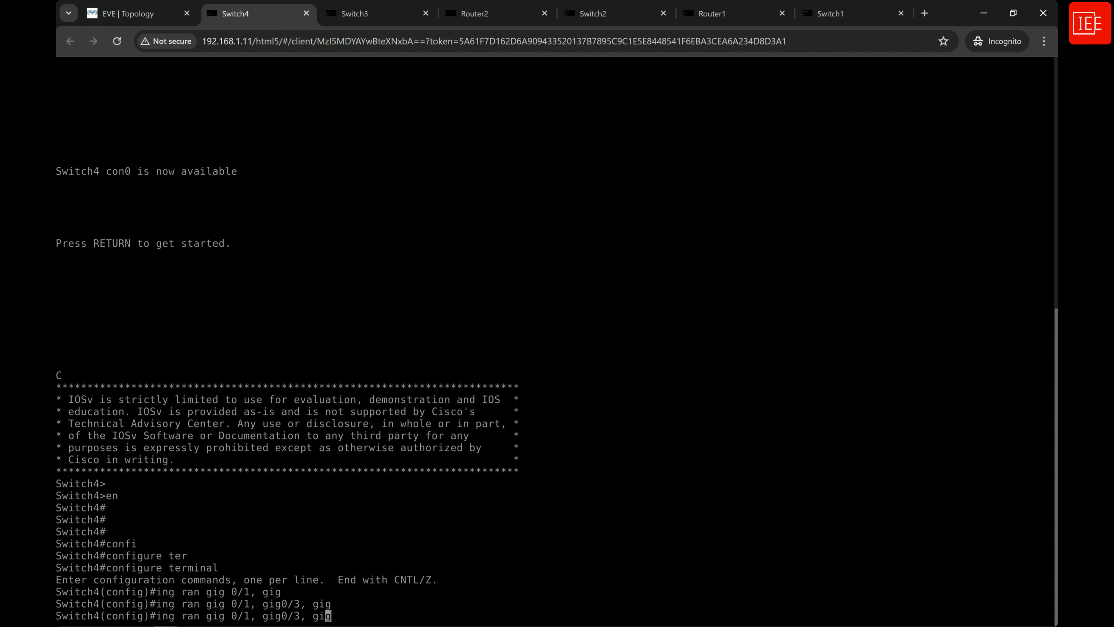
Correct the mistyped keyword ing to int in Switch4's pending range command and complete the last gigabitEthernet keyword.
key("Left")
key("Left")
key("Left")
key("Left")
key("Left")
key("Left")
key("Left")
key("Left")
key("Left")
key("Left")
key("Left")
key("Left")
key("Left")
key("Left")
key("Left")
key("Left")
key("Left")
key("Left")
key("Left")
key("Left")
key("Left")
key("BackSpace")
type("t")
key("Right")
key("Right")
key("Right")
key("Right")
key("Right")
key("Right")
key("Right")
key("Right")
key("Right")
key("Right")
key("Right")
key("Right")
key("Right")
key("Right")
key("Right")
key("Right")
key("Right")
key("Right")
key("Right")
key("Right")
key("Right")
key("Right")
key("Right")
key("Right")
key("Tab")
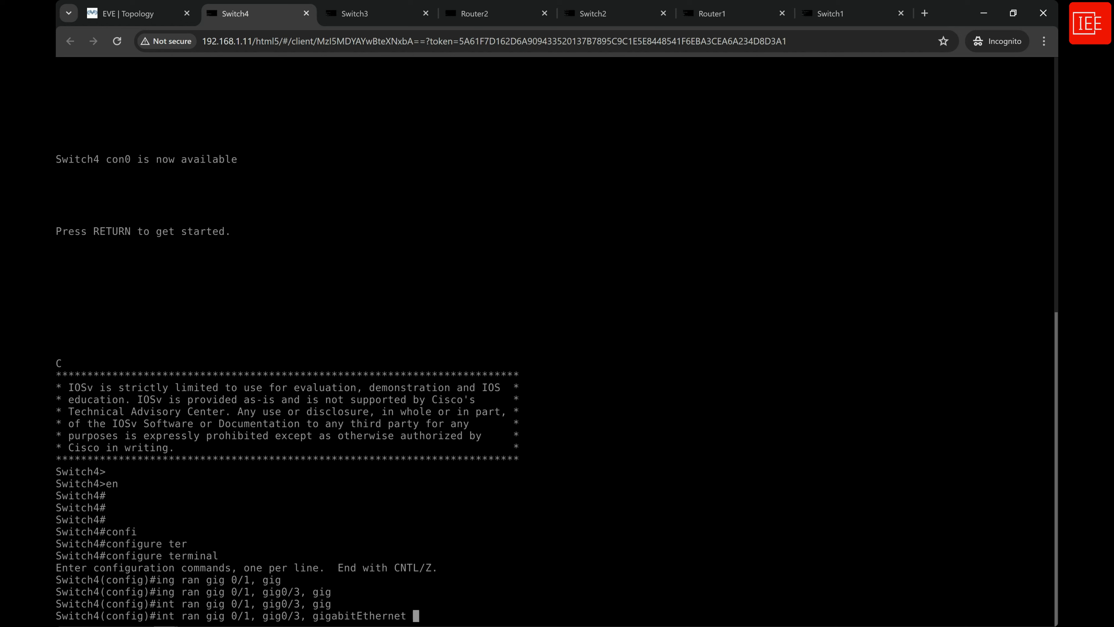
Add gigabitEthernet 1/0 and gigabitEthernet 1/2-3 to Switch4's range command and run it.
type("1/0,")
type(" gig")
key("Tab")
type("1")
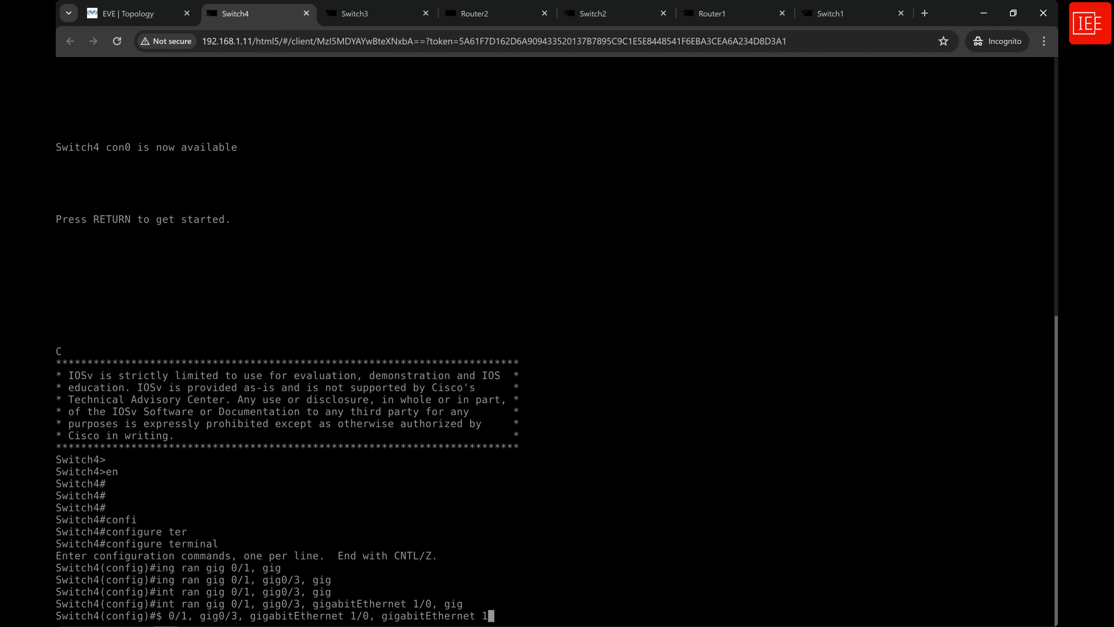
type("/2-3")
key("Return")
Disable LLDP transmission on Switch4's selected interface range with no lldp transmit.
type("no lld")
key("Tab")
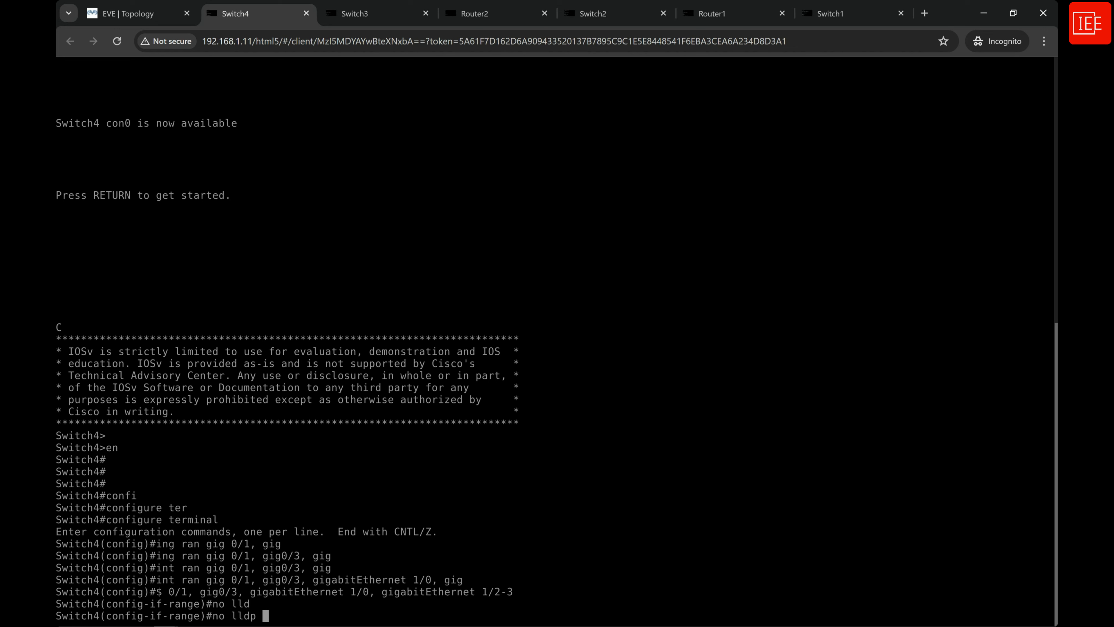
type("tra")
key("Tab")
key("Return")
key("Return")
key("Return")
key("Return")
key("Return")
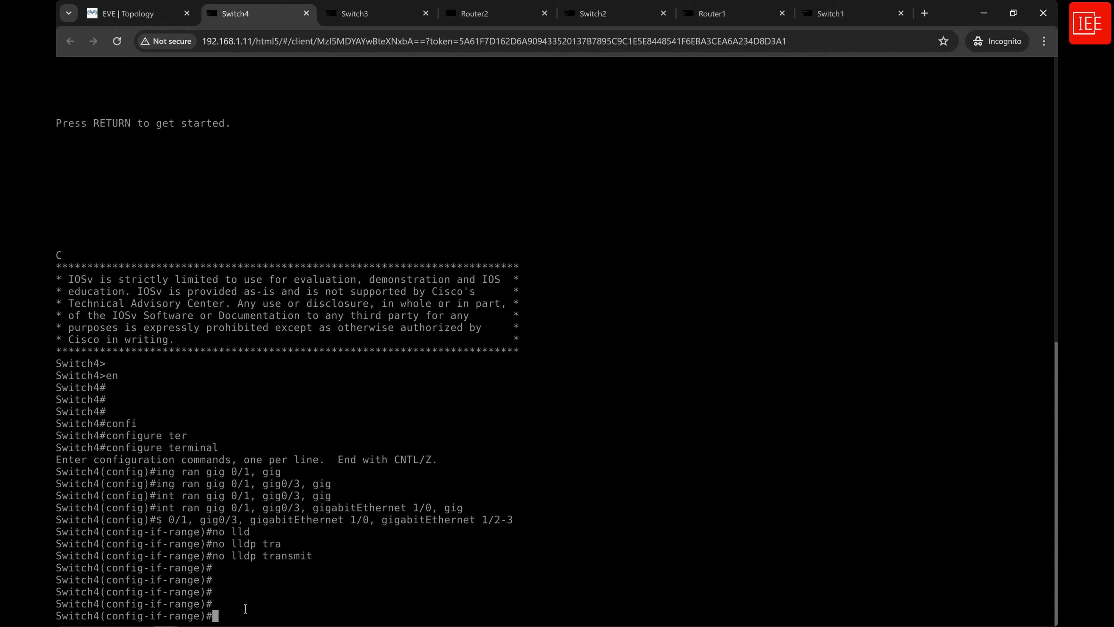
key("BackSpace")
Switch to the Router1 console, enable privileged mode and enter global configuration mode with configure terminal.
left_click(724, 24)
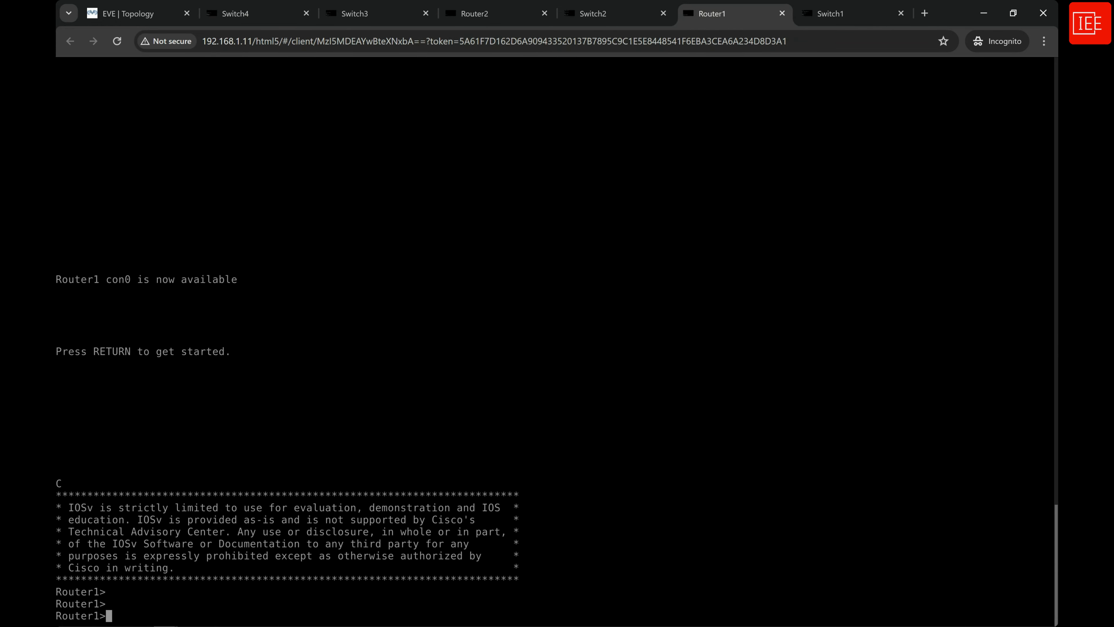
type("en")
key("Return")
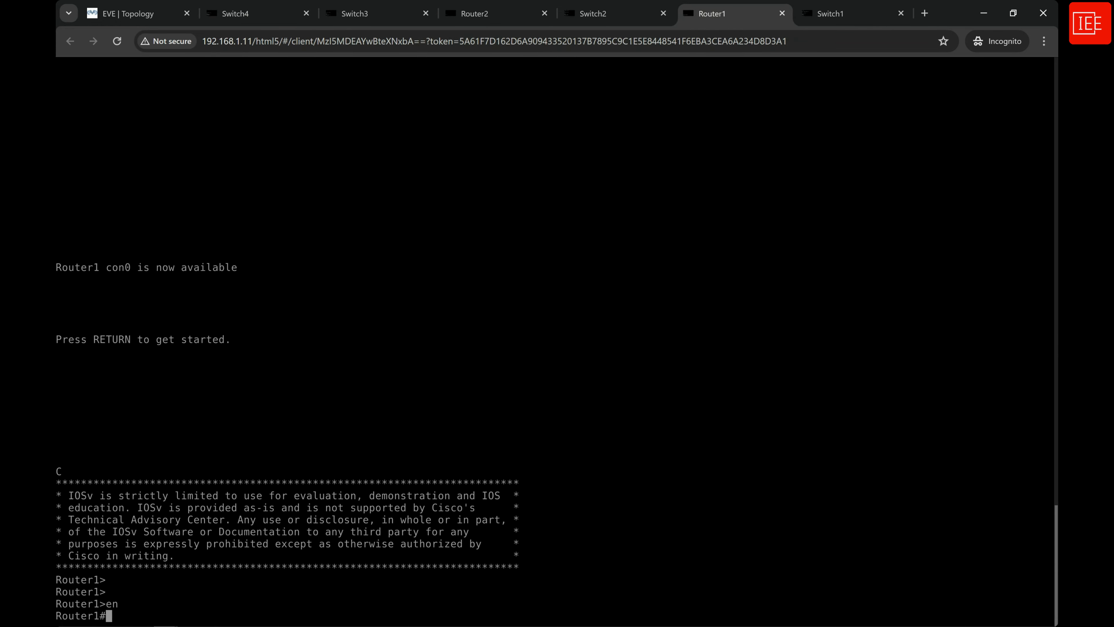
type("confi")
key("Tab")
type("ter")
key("Tab")
key("Return")
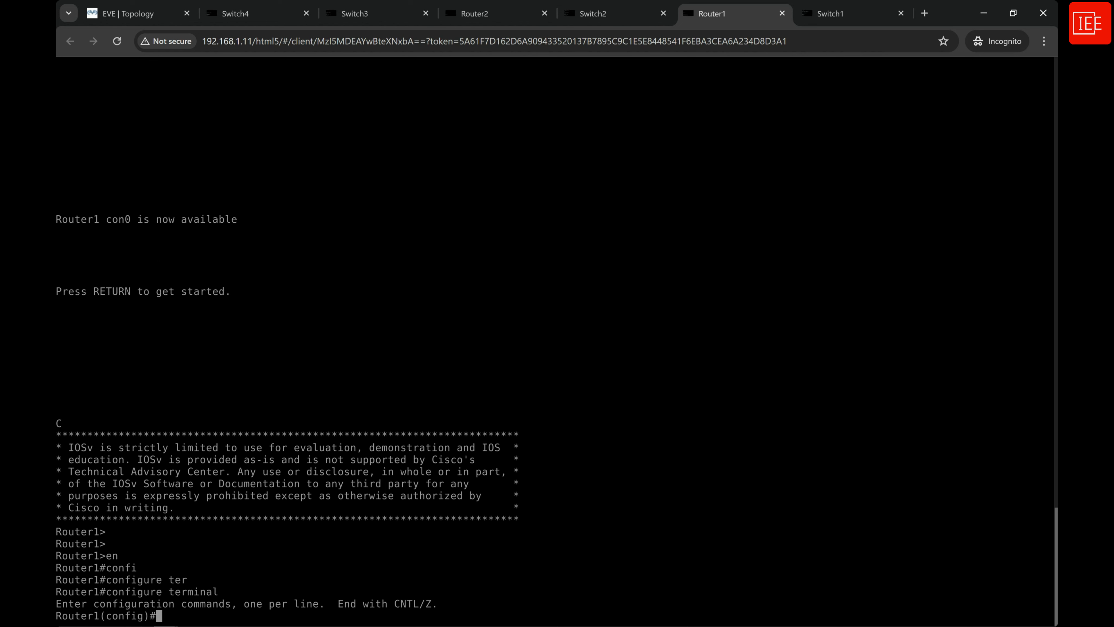
key("Return")
key("Return")
key("Return")
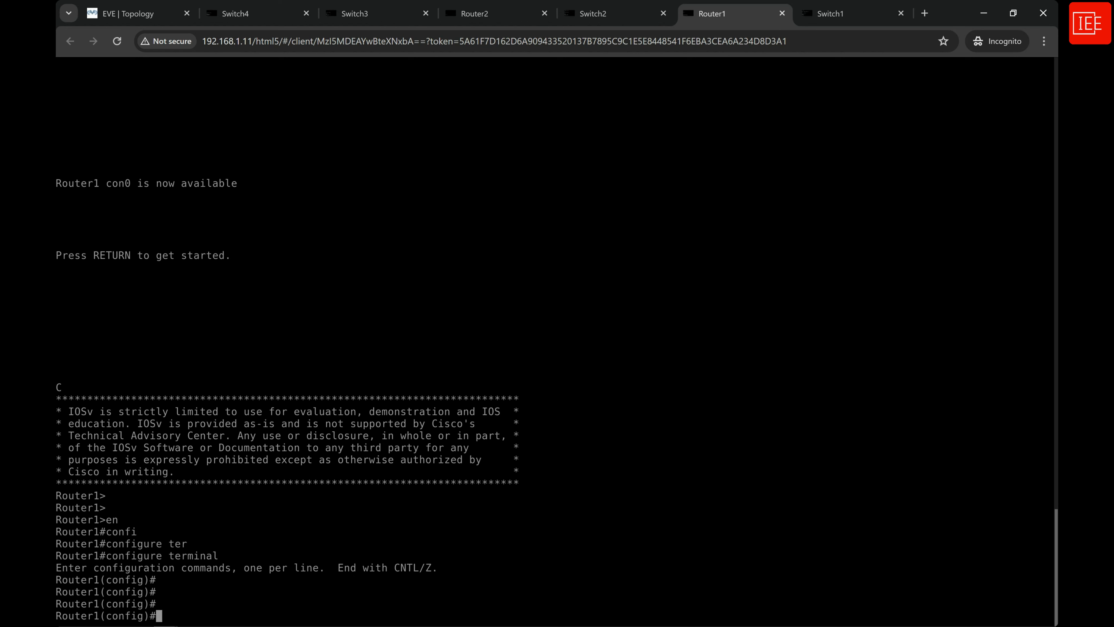
Enter interface configuration mode for gigabitEthernet 0/0 on Router1.
type("int")
key("Tab")
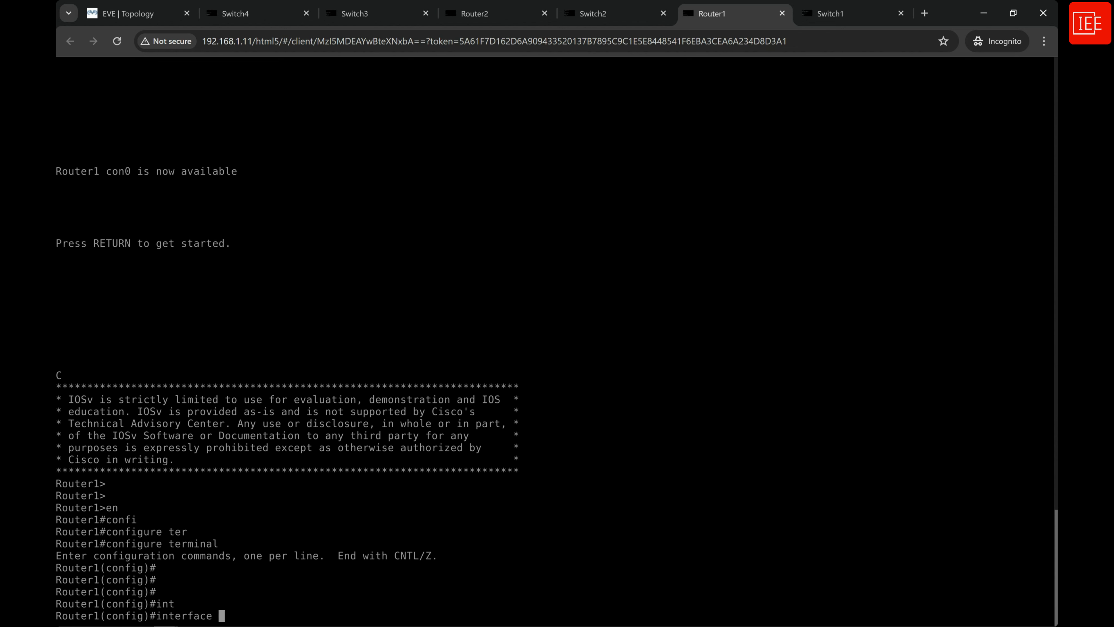
type("gig")
key("Tab")
type("0/0")
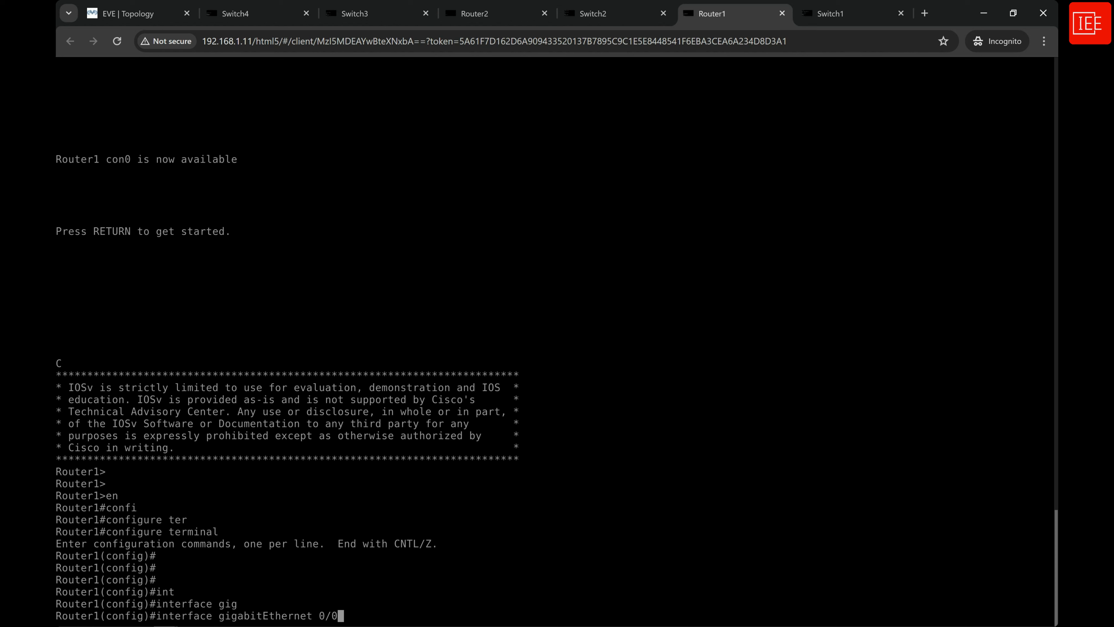
key("Return")
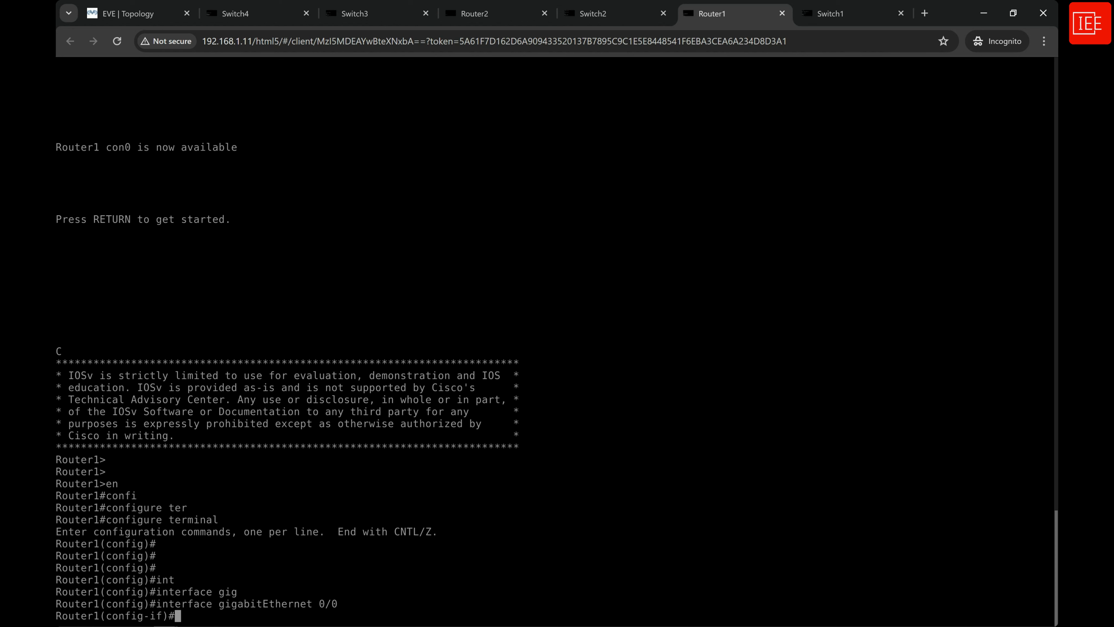
Enable LLDP reception on Router1's gigabitEthernet 0/0 with lldp receive.
type("lldd")
key("Tab")
key("BackSpace")
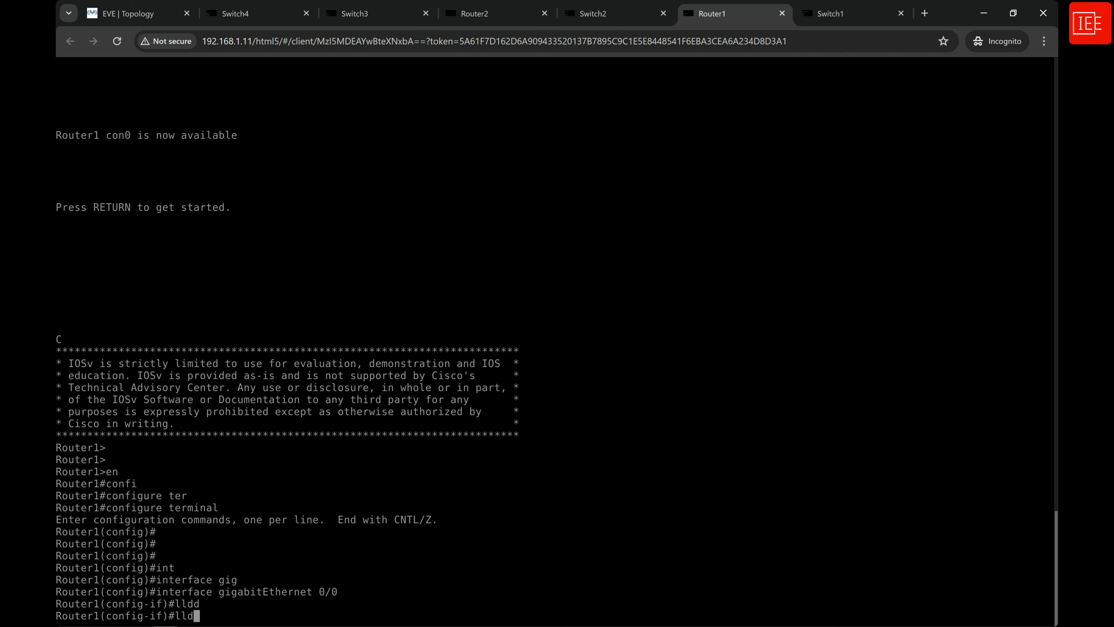
key("Tab")
type("rec")
key("Tab")
key("Return")
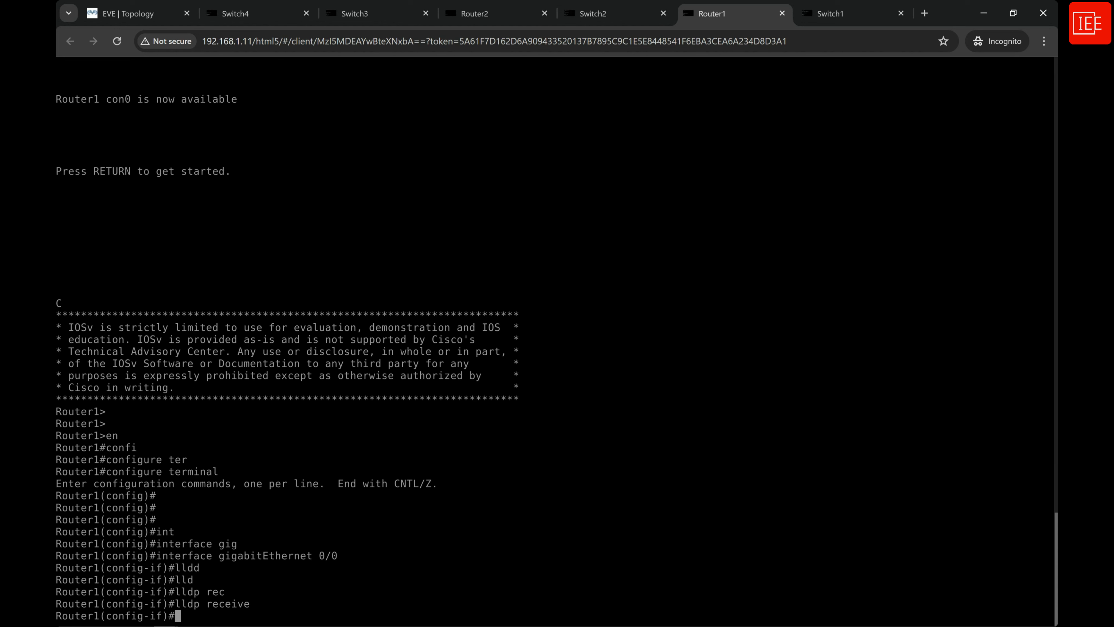
Disable LLDP transmission on Router1's gigabitEthernet 0/0 with no lldp transmit.
type("no lld")
key("Tab")
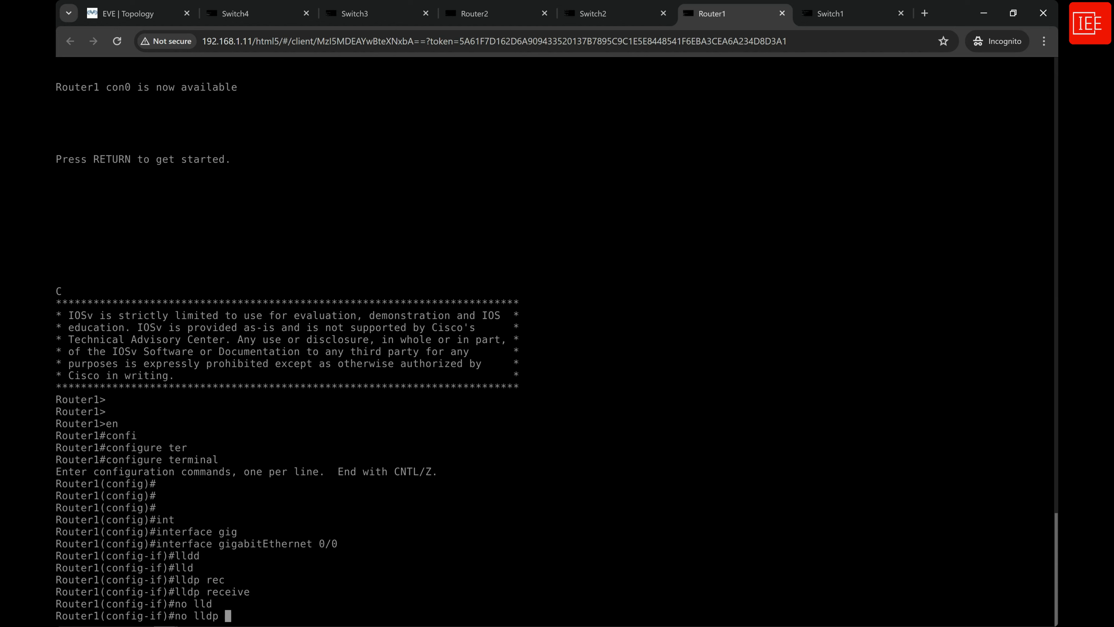
type("tran")
key("Tab")
key("Return")
key("Return")
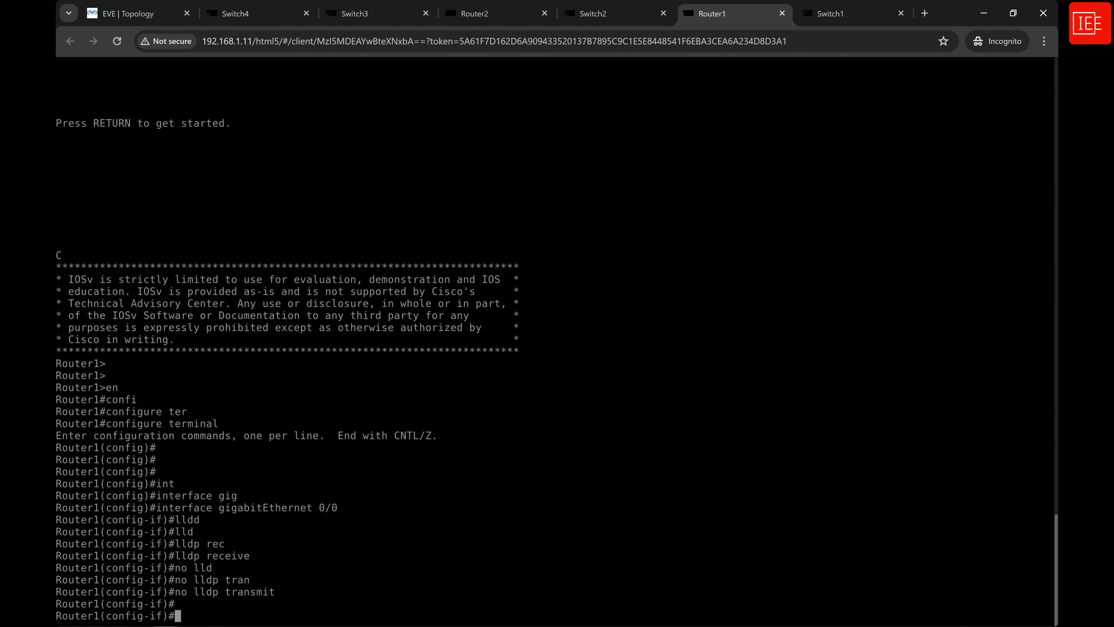
key("Return")
key("Return")
key("Return")
key("Return")
key("Return")
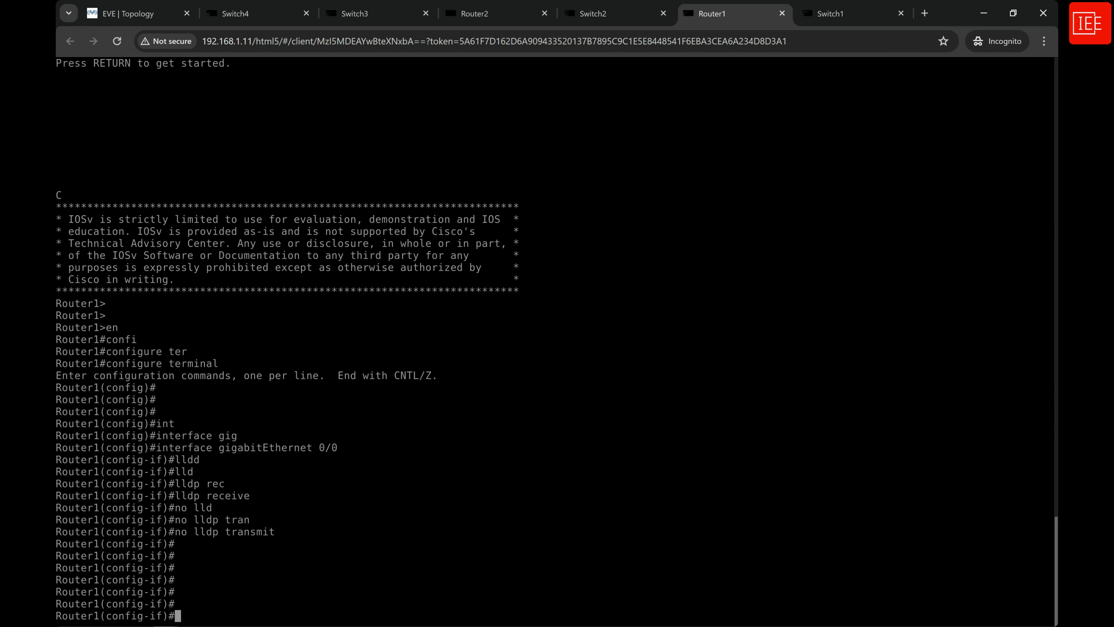
Leave configuration mode on Router1 with end, returning to the privileged prompt.
type("end")
key("Return")
key("Return")
key("Return")
key("Return")
key("Return")
key("Return")
key("Return")
key("Return")
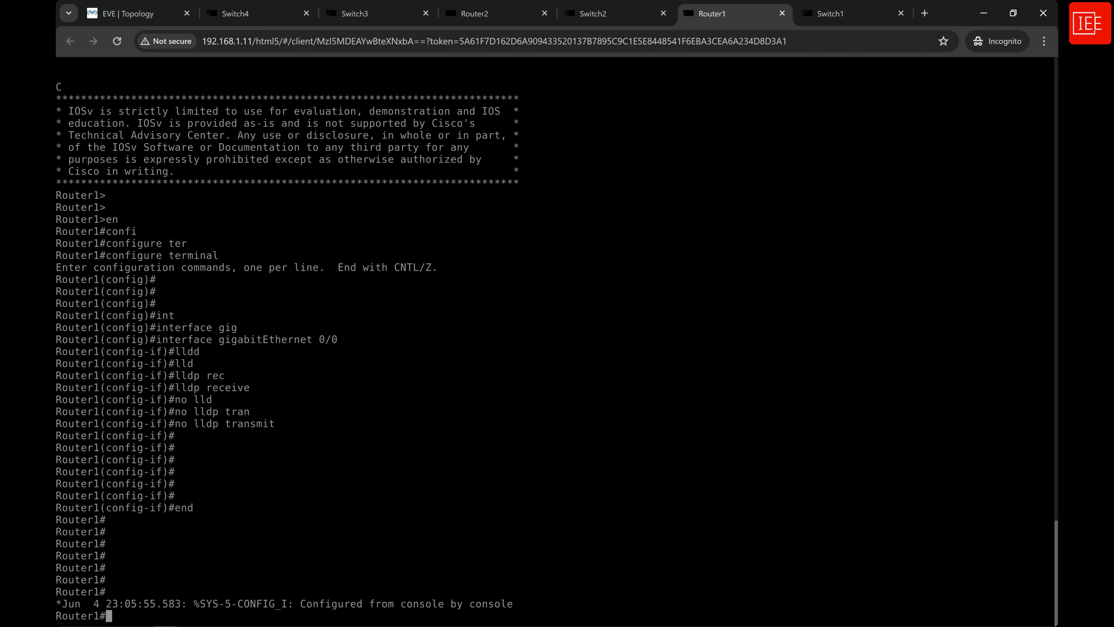
key("Return")
key("Return")
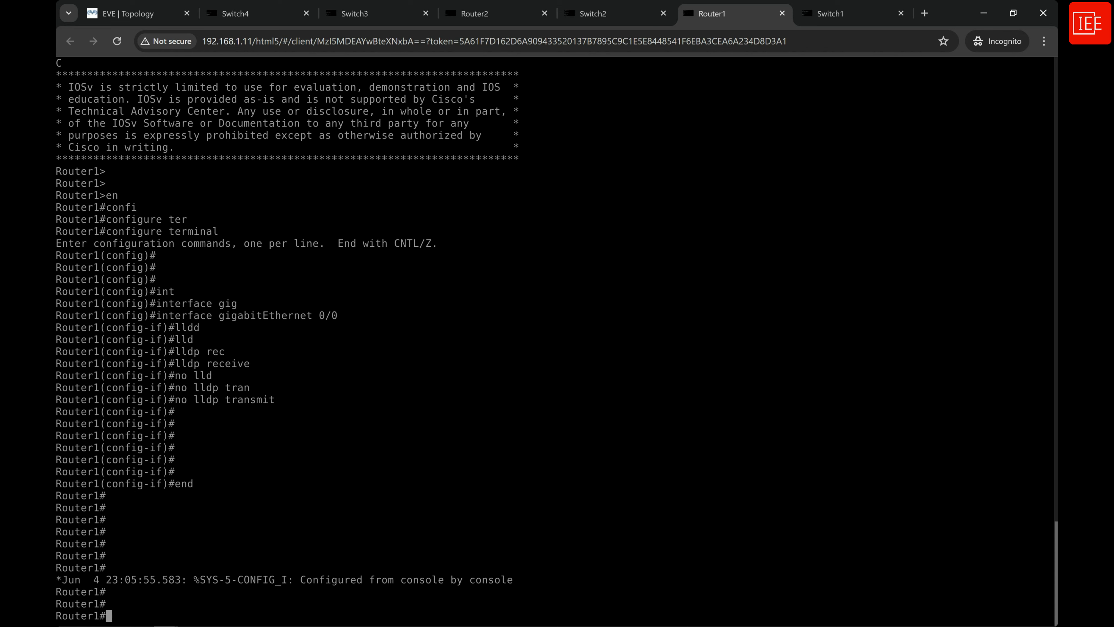
Run show lldp neighbors on Router1 and examine the device IDs of the listed neighbors.
type("sho")
key("Tab")
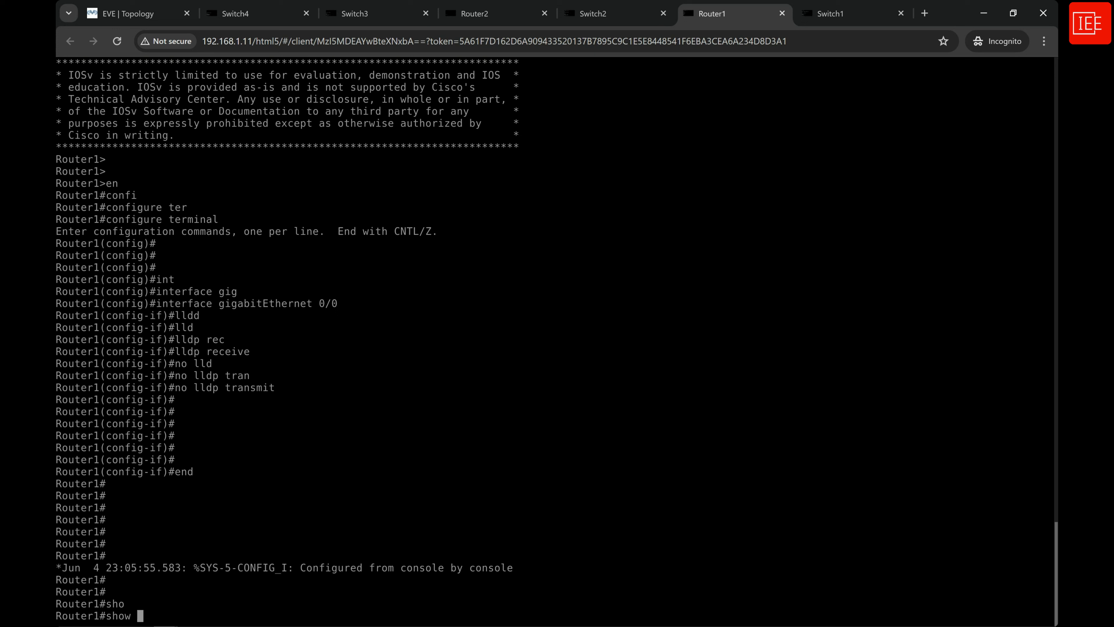
type("lld")
key("Tab")
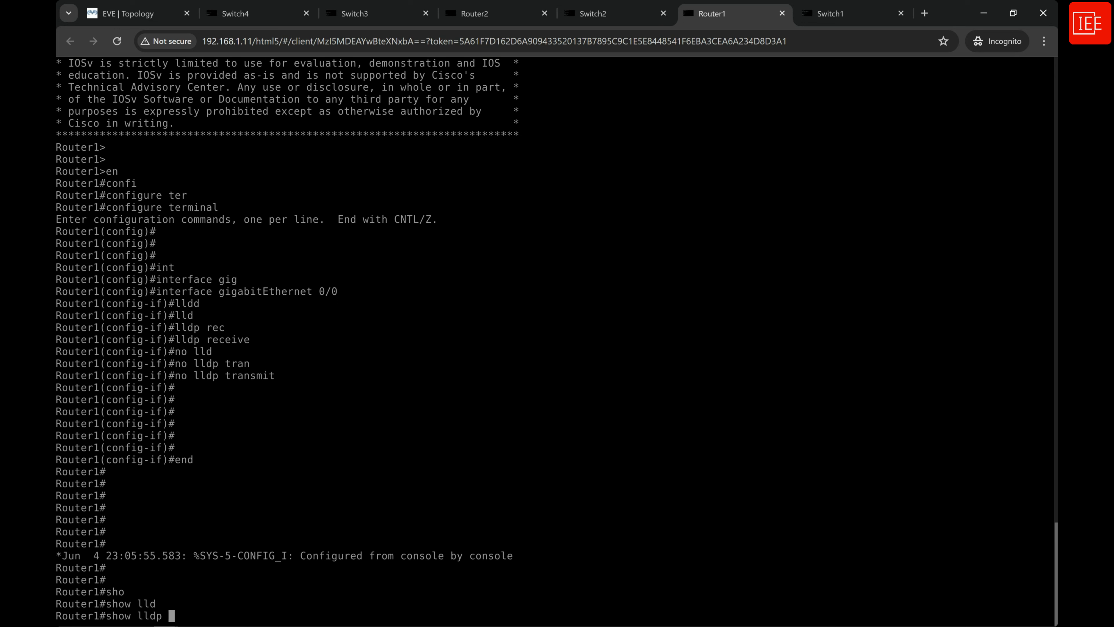
type("nei")
key("Tab")
key("Return")
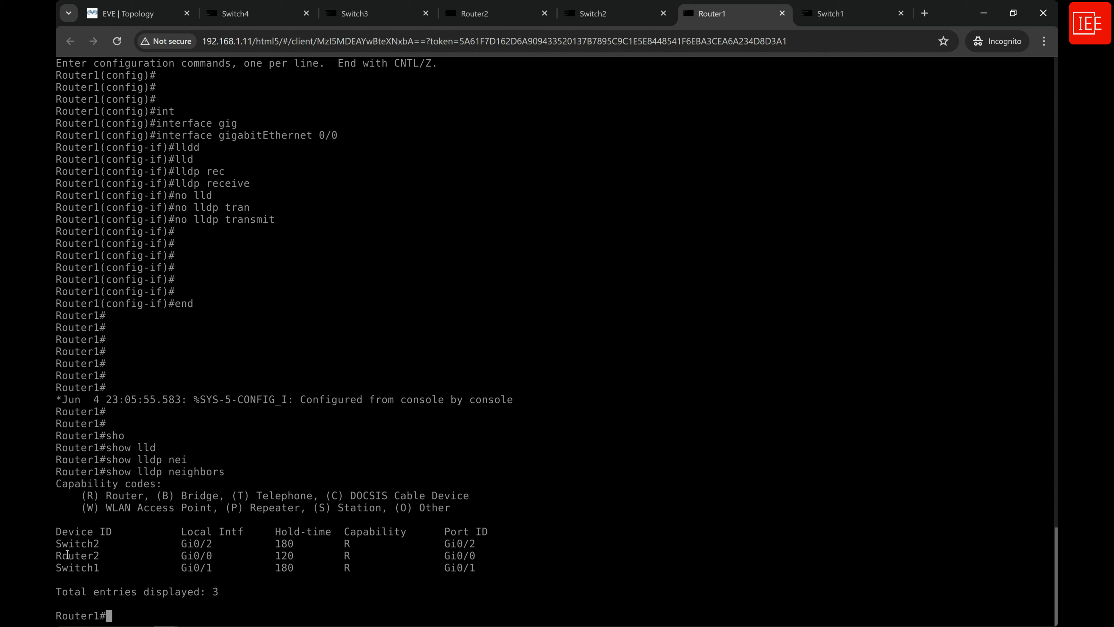
left_click_drag(98, 567, 56, 555)
left_click(64, 541)
double_click(74, 541)
Switch to the Router2 console, start its session and enter privileged mode.
left_click(482, 15)
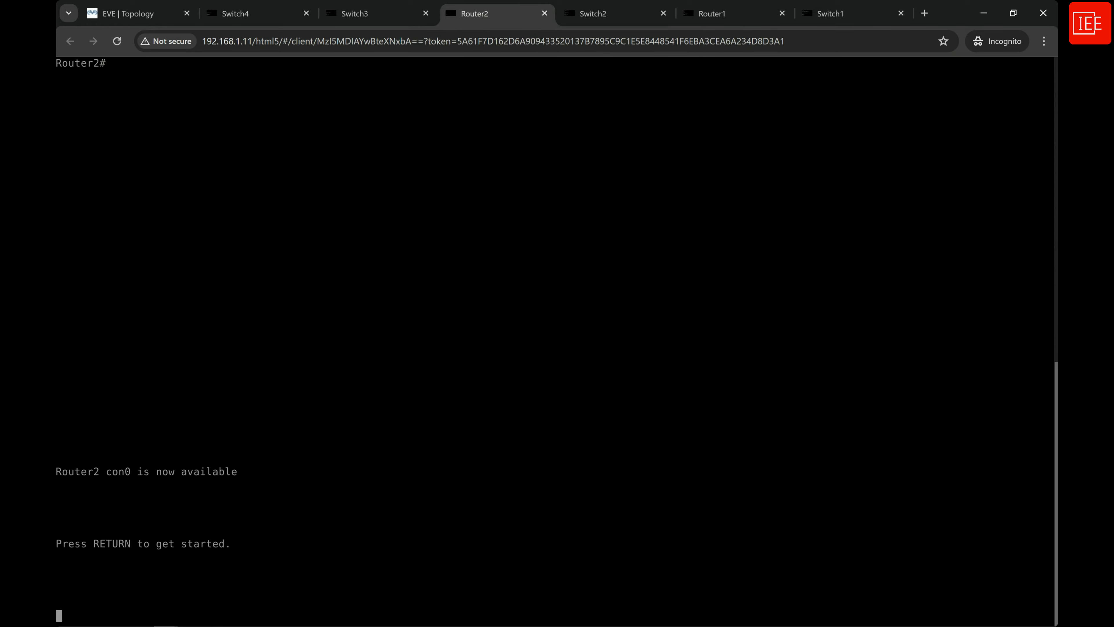
key("Return")
type("en")
key("Return")
key("Return")
key("Return")
key("Return")
Run show lldp neighbors on Router2 and examine the device IDs of the listed neighbors.
type("s")
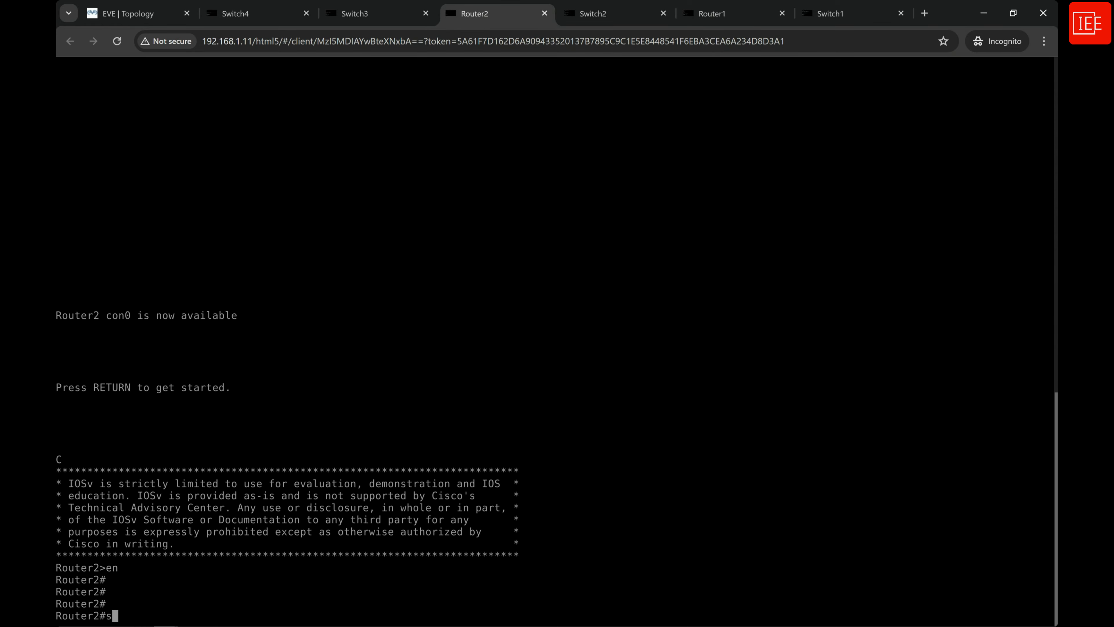
type("h")
key("Tab")
type("lld")
key("Tab")
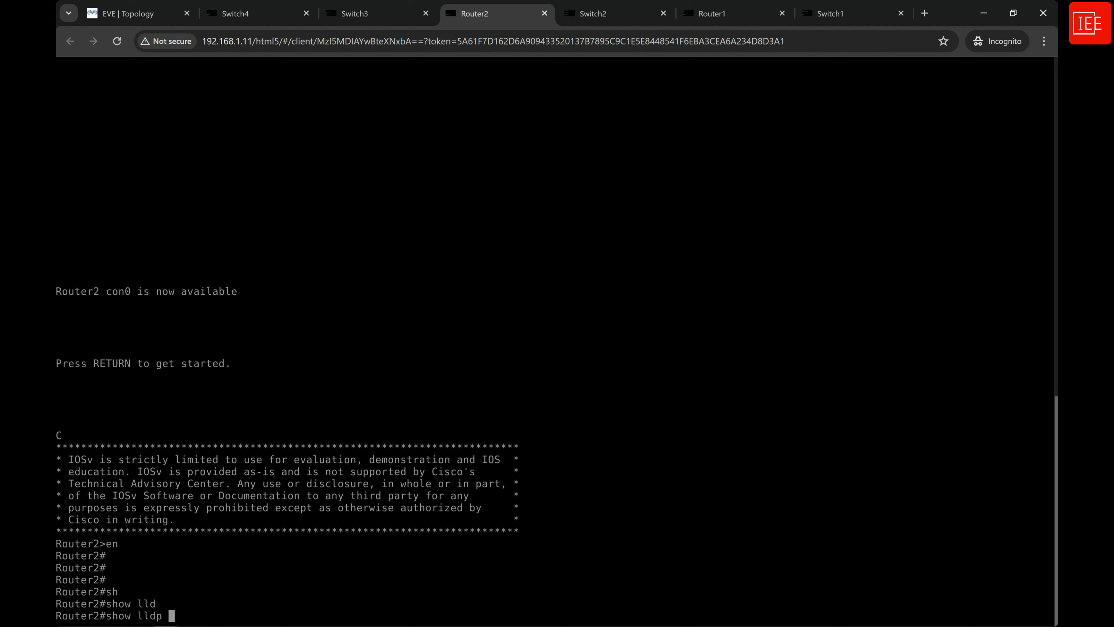
type("nei")
key("Tab")
key("Return")
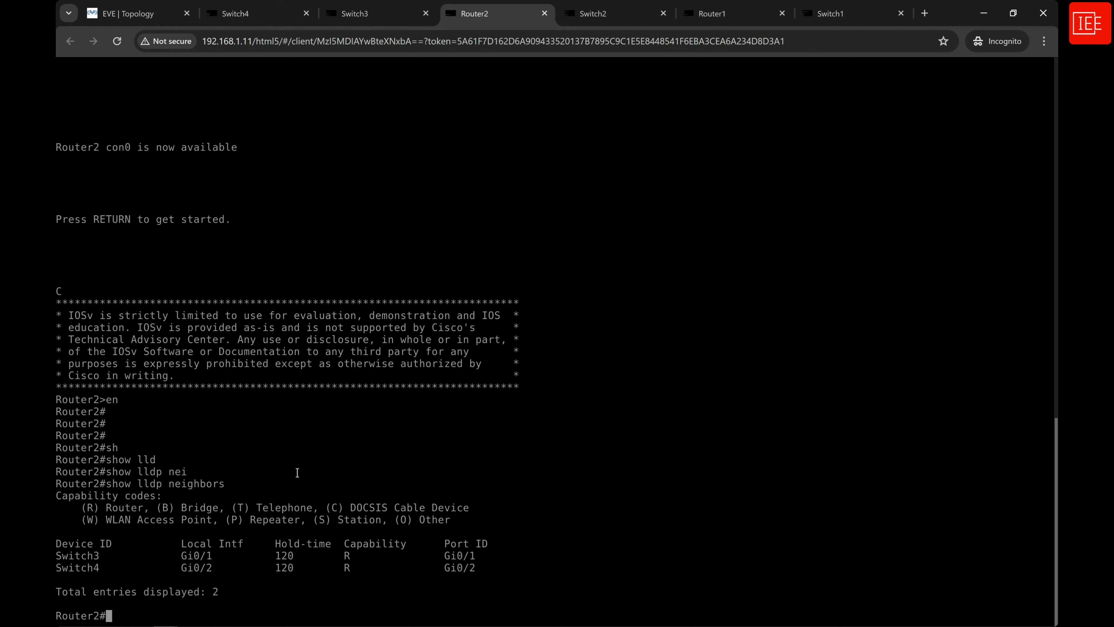
left_click_drag(56, 555, 99, 566)
left_click(150, 613)
Open the VPC1 console from the lab topology and ping 192.168.40.100 to test connectivity.
left_click(148, 18)
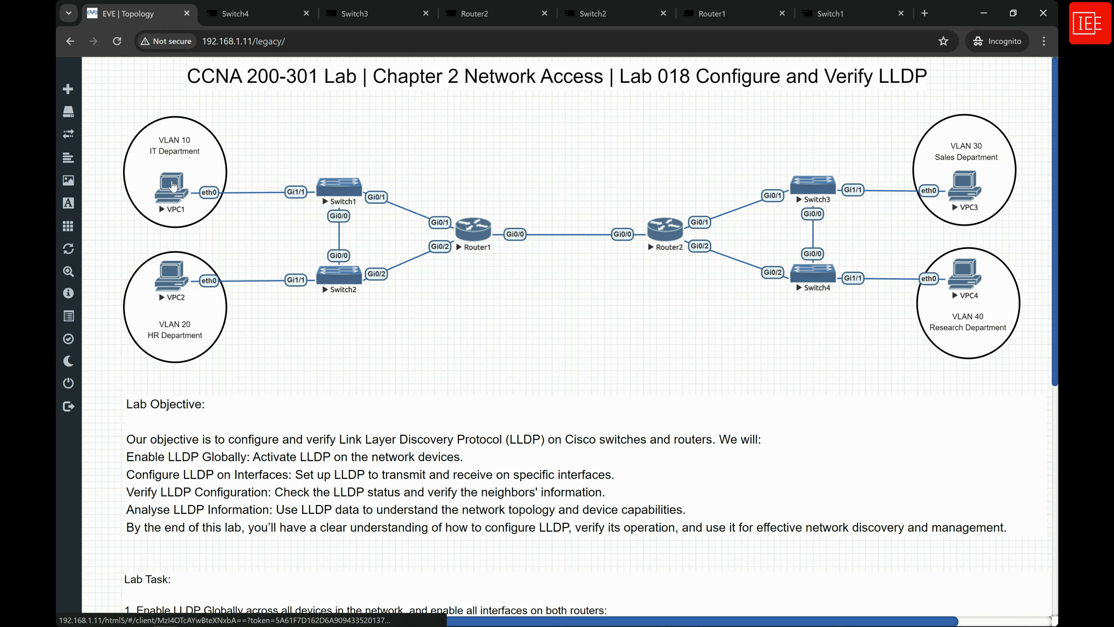
left_click(172, 185)
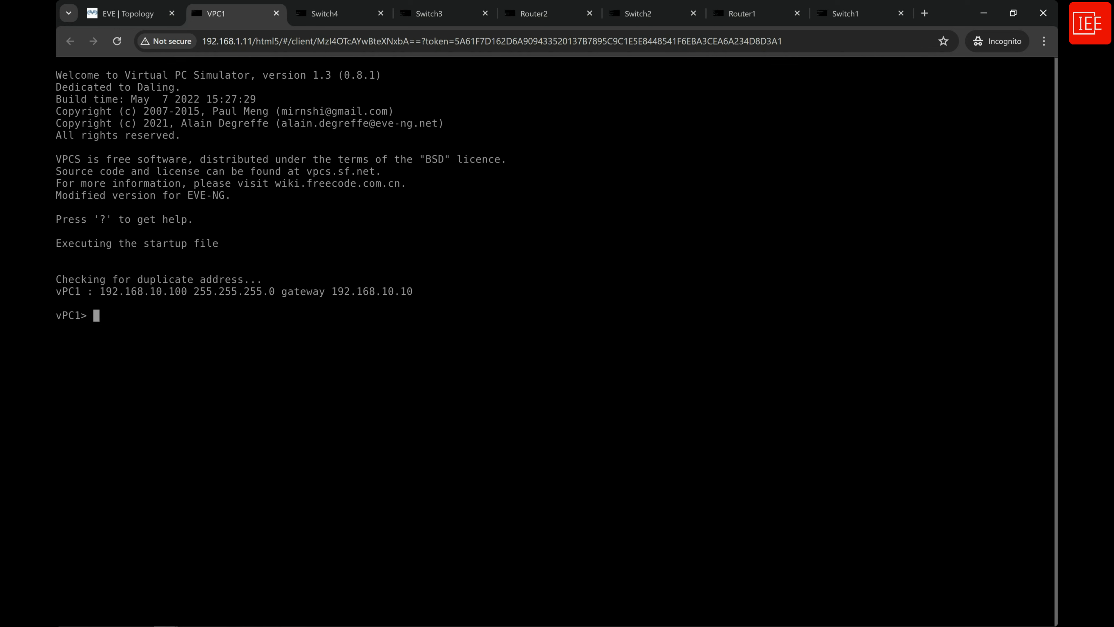
type("ping 192.168.40.100")
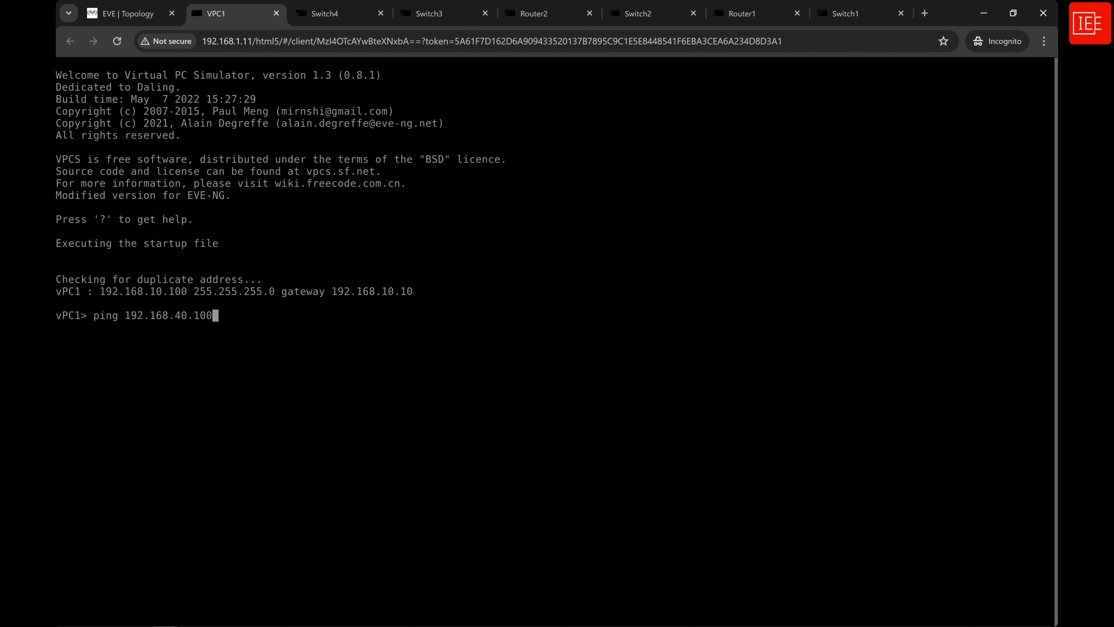
key("Return")
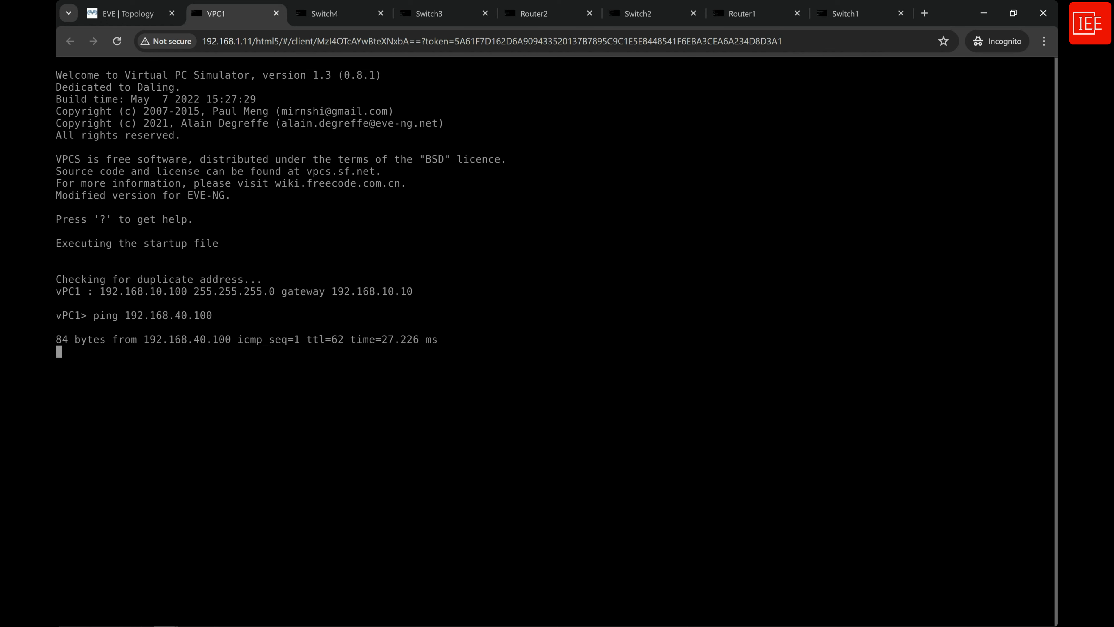